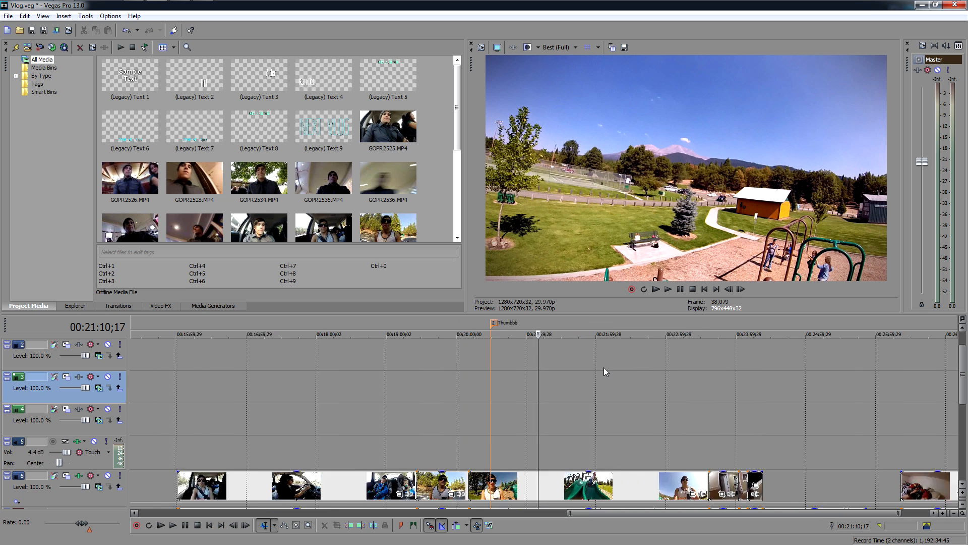
- Add a timeline marker named "Thumbbbb Boiii" at 00:18:07;14, on the in-car clip
{"action": "left_click", "coordinate": [556, 428]}
{"action": "left_click", "coordinate": [586, 424]}
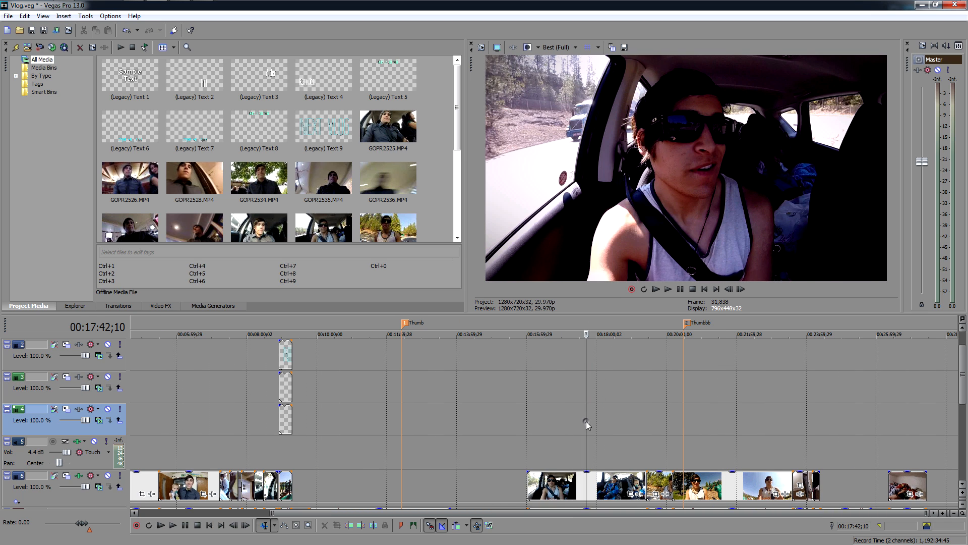
{"action": "left_click", "coordinate": [601, 421]}
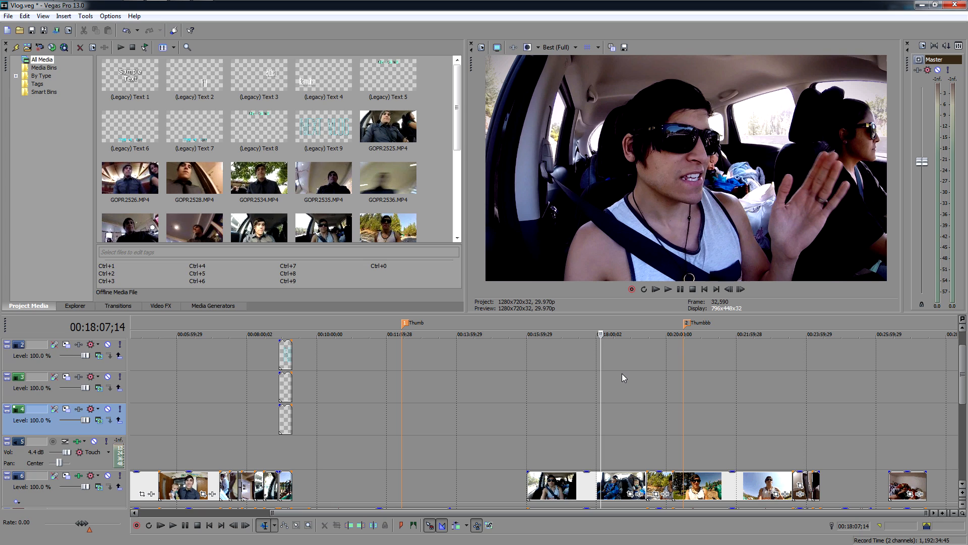
{"action": "key", "text": "m"}
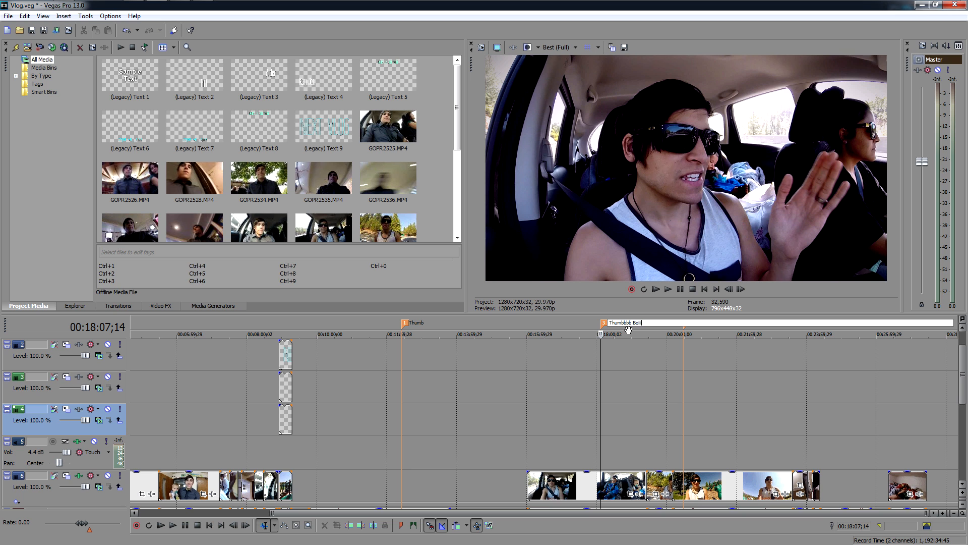
{"action": "type", "text": "Thumbbbb Boiii"}
- Check other timeline positions and the new marker, and place the playhead on the "Thumbbb" marker at 00:20:29;13
{"action": "left_click", "coordinate": [619, 372]}
{"action": "left_click", "coordinate": [730, 378]}
{"action": "left_click", "coordinate": [769, 381]}
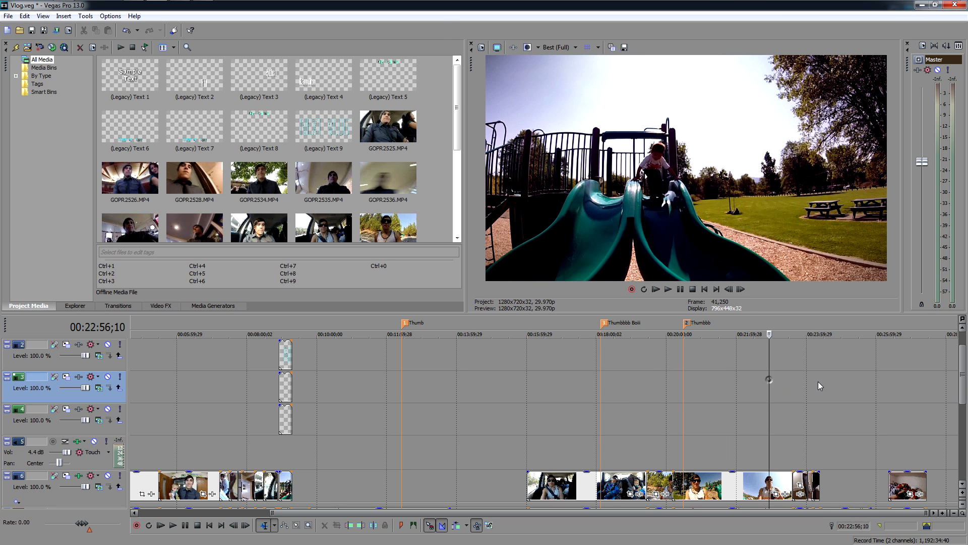
{"action": "left_click", "coordinate": [813, 382]}
{"action": "left_click", "coordinate": [604, 324]}
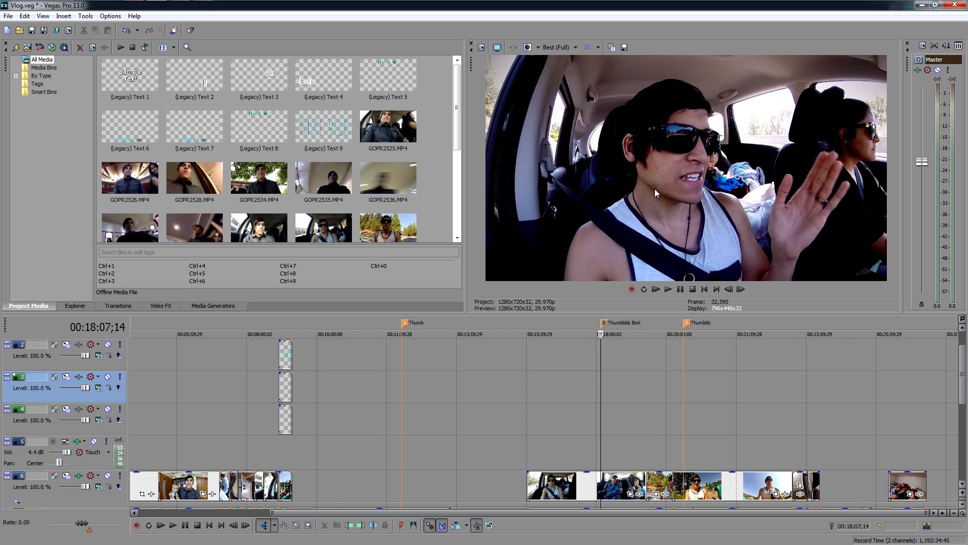
{"action": "left_click", "coordinate": [686, 324]}
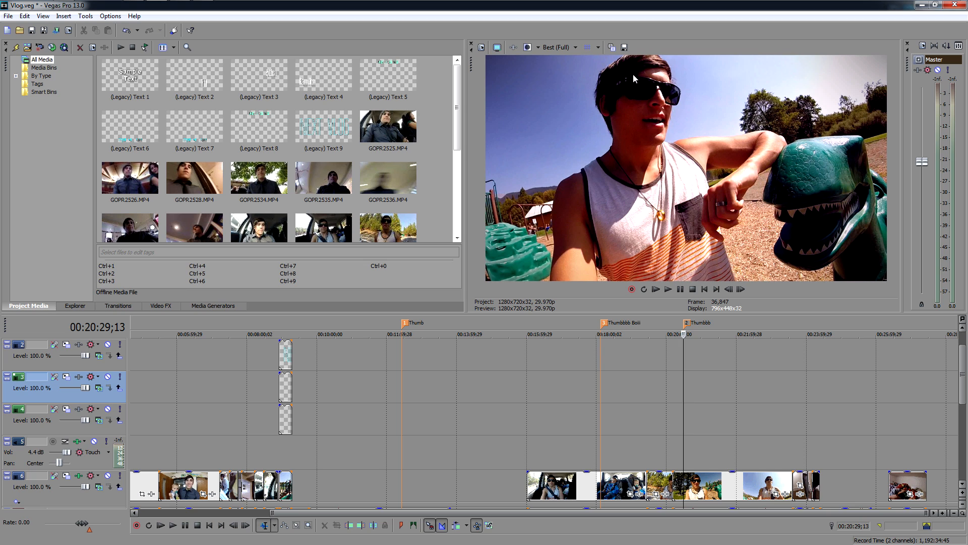
- Try the Preview (Auto) quality for the video preview and return it to Best (Full)
{"action": "left_click", "coordinate": [556, 49]}
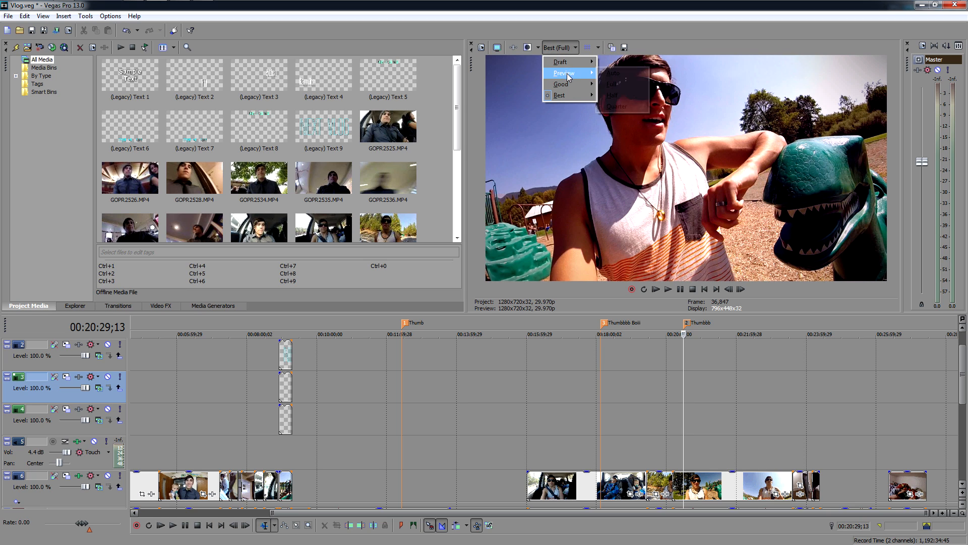
{"action": "left_click", "coordinate": [621, 76]}
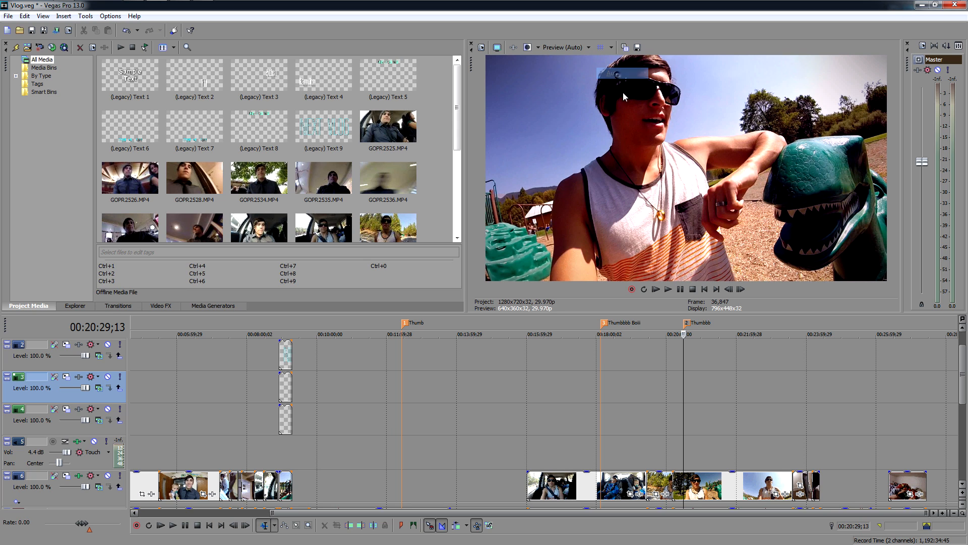
{"action": "left_click", "coordinate": [569, 47]}
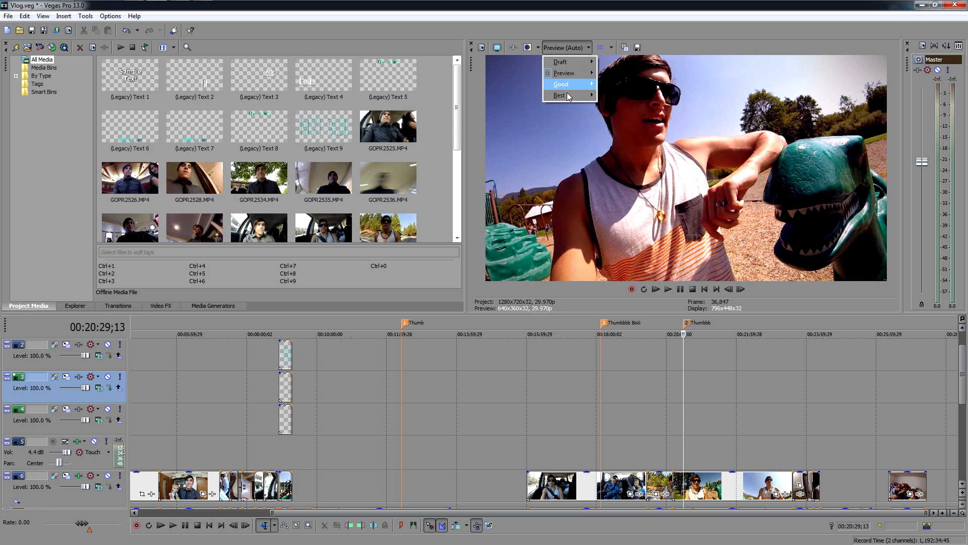
{"action": "left_click", "coordinate": [553, 51]}
{"action": "left_click", "coordinate": [576, 47]}
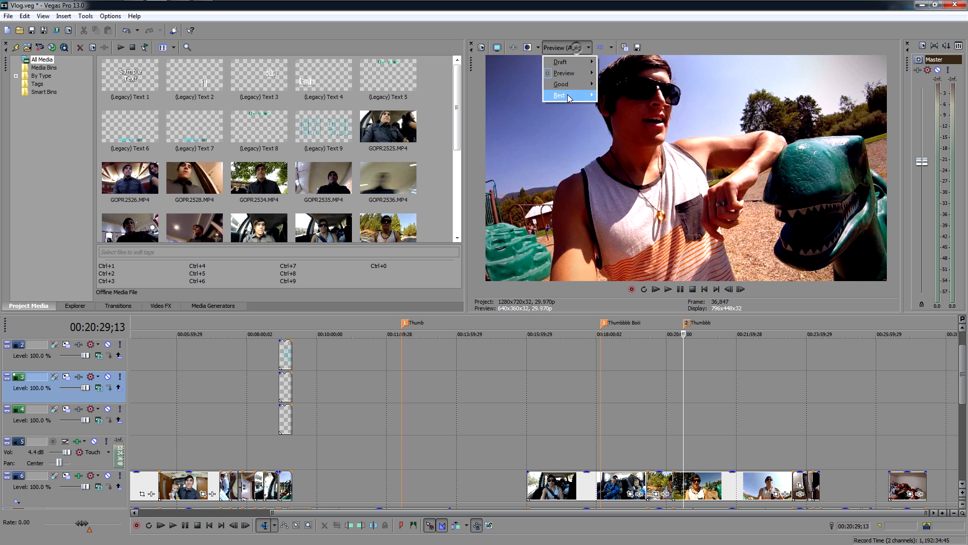
{"action": "mouse_move", "coordinate": [569, 96]}
{"action": "left_click", "coordinate": [621, 106]}
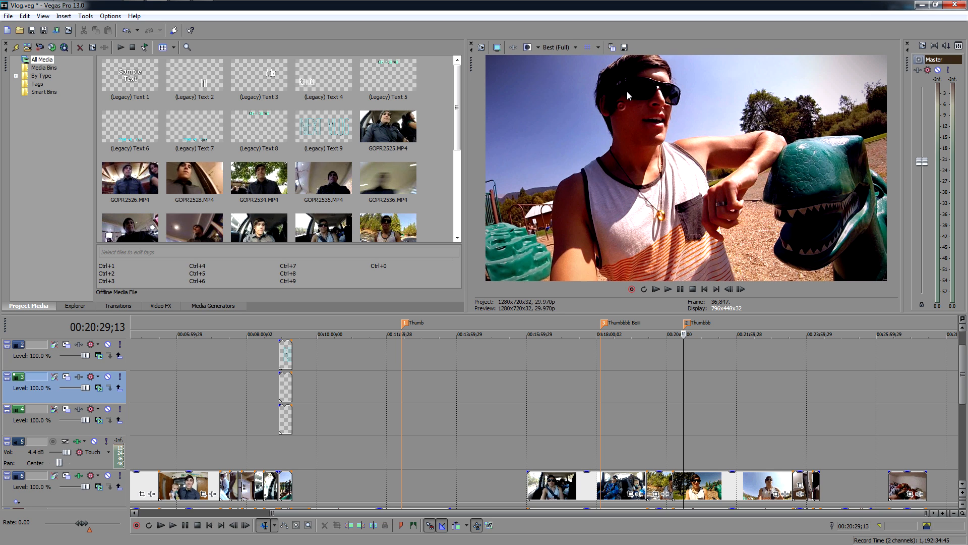
- Save a snapshot of the current frame to the Desktop as a JPEG named "Thumbbb Boiii"
{"action": "left_click", "coordinate": [625, 47]}
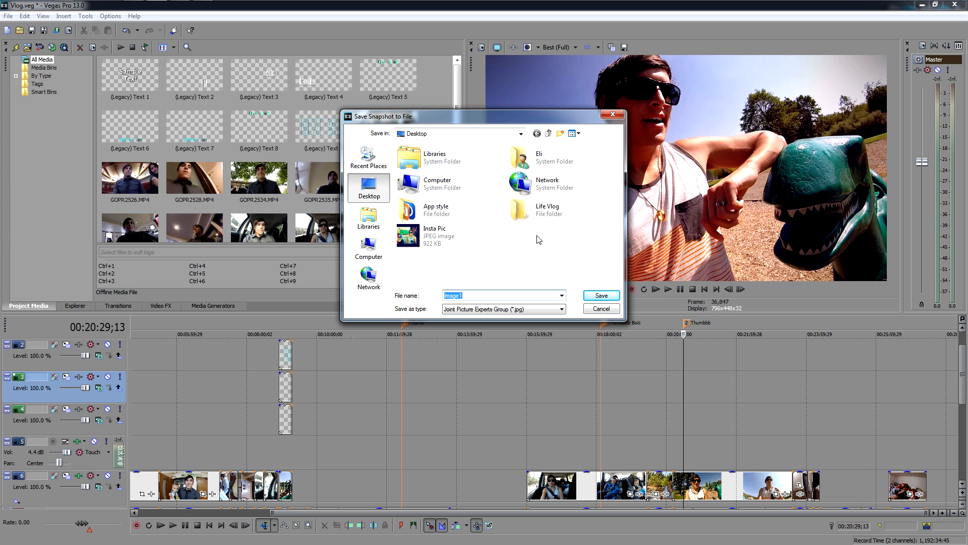
{"action": "type", "text": "Thumbbb Boiii"}
{"action": "left_click", "coordinate": [508, 310]}
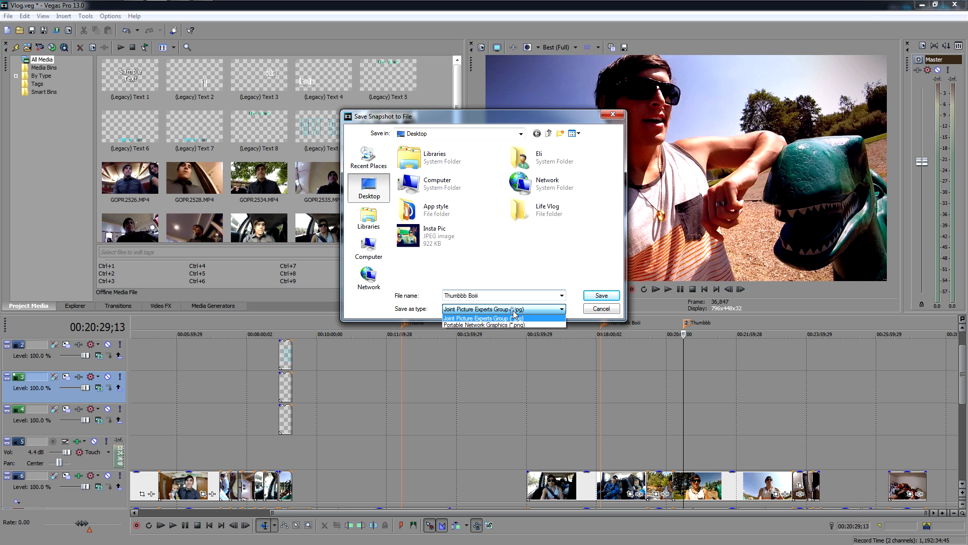
{"action": "left_click", "coordinate": [510, 307]}
{"action": "left_click", "coordinate": [608, 296]}
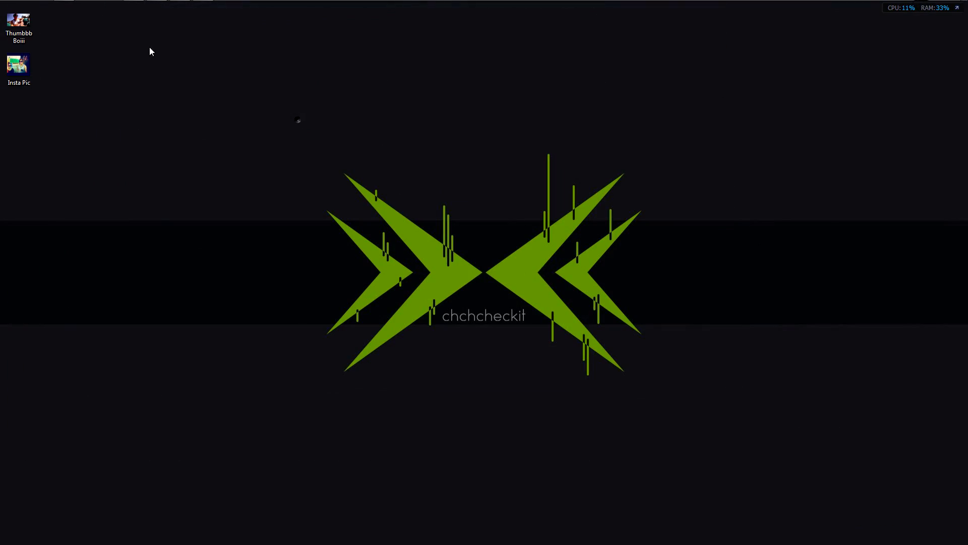
- View the saved "Thumbbb Boiii" snapshot from the desktop and close the image viewer
{"action": "double_click", "coordinate": [18, 23]}
{"action": "scroll", "coordinate": [465, 188], "scroll_direction": "up", "scroll_amount": 5}
{"action": "scroll", "coordinate": [466, 188], "scroll_direction": "down", "scroll_amount": 5}
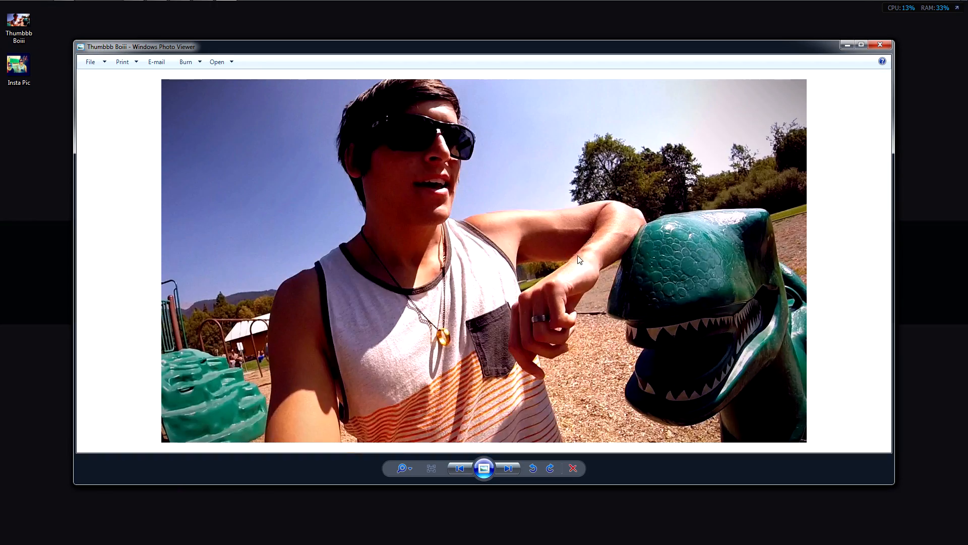
{"action": "left_click", "coordinate": [878, 44]}
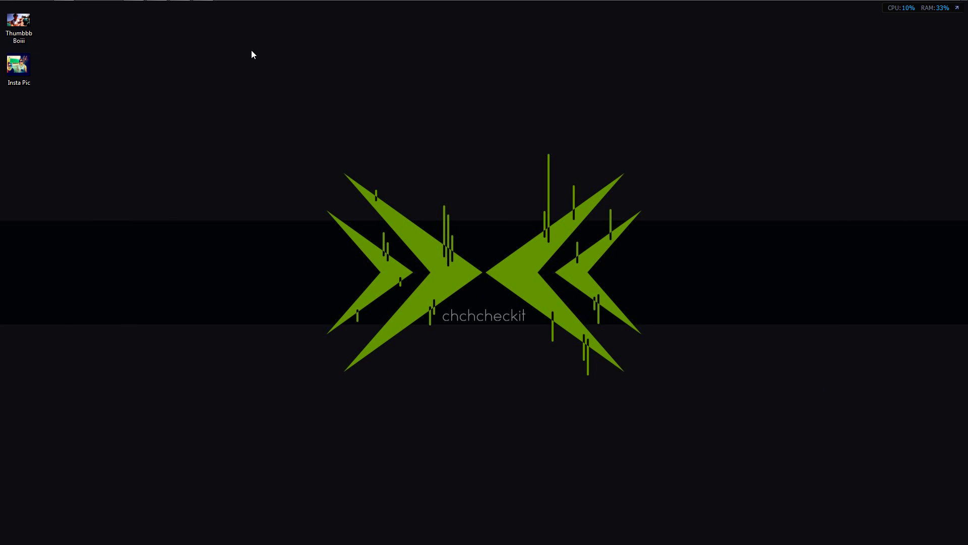
- Open the video GOPR2529 from Vlogging Essentials > UNEDITED VLOGS > Washington > First & Second DUMP and pause playback on a frame
{"action": "left_click", "coordinate": [65, 7]}
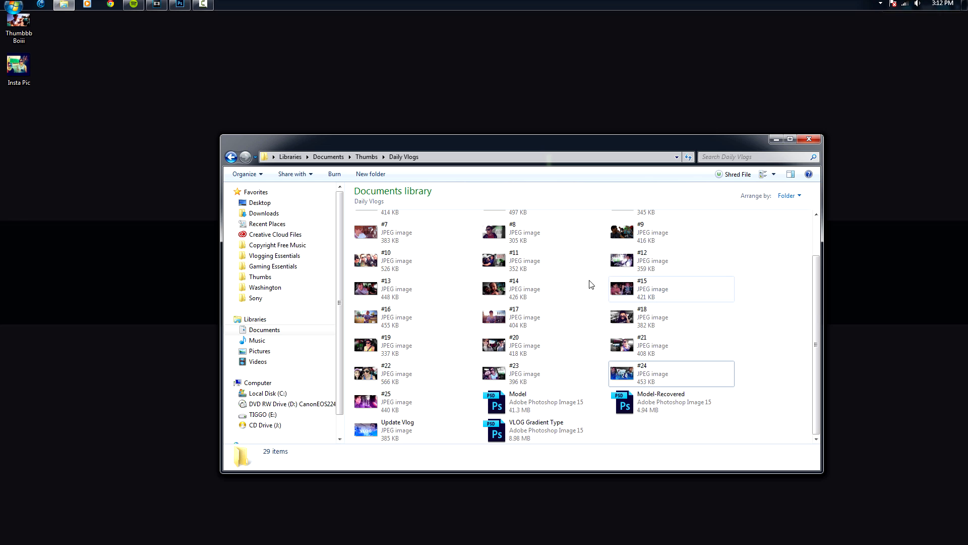
{"action": "left_click", "coordinate": [273, 255]}
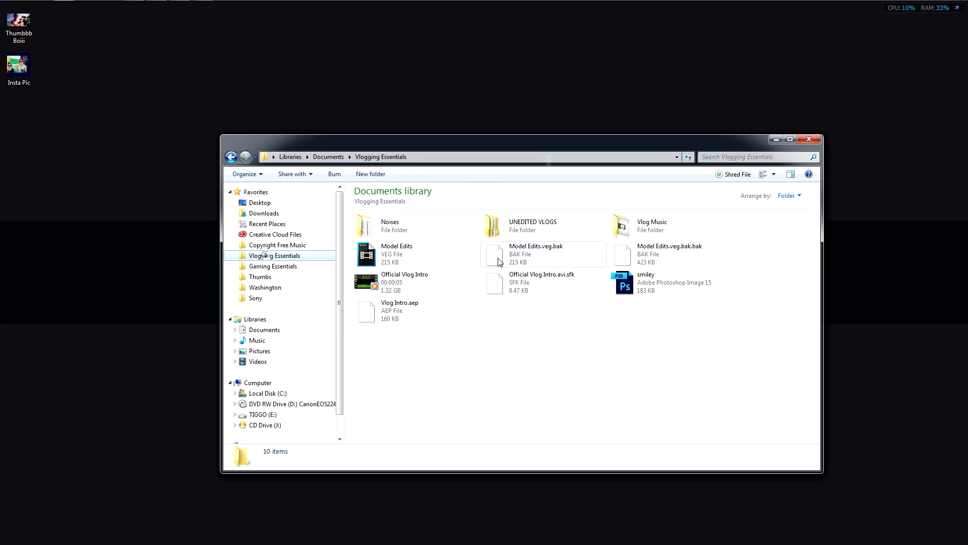
{"action": "double_click", "coordinate": [534, 234]}
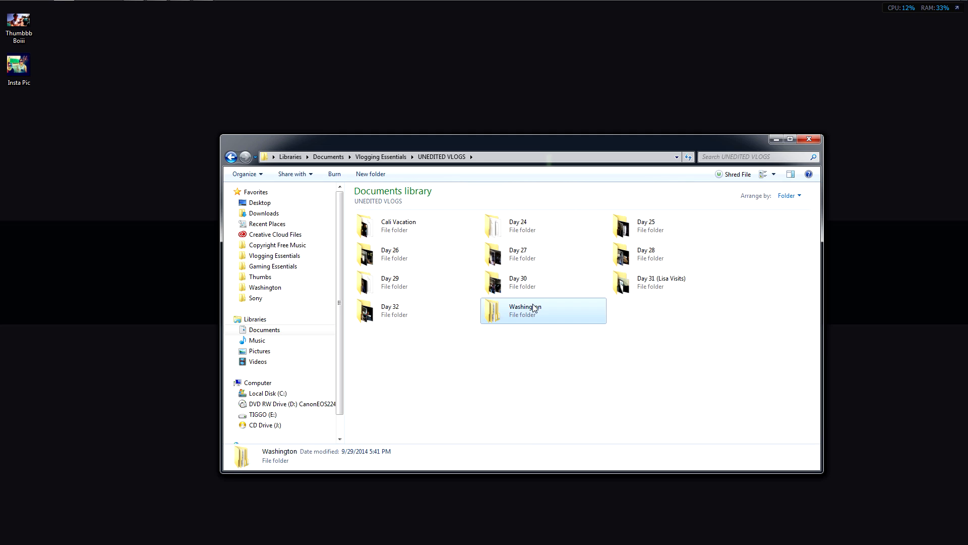
{"action": "double_click", "coordinate": [535, 306]}
{"action": "double_click", "coordinate": [442, 230]}
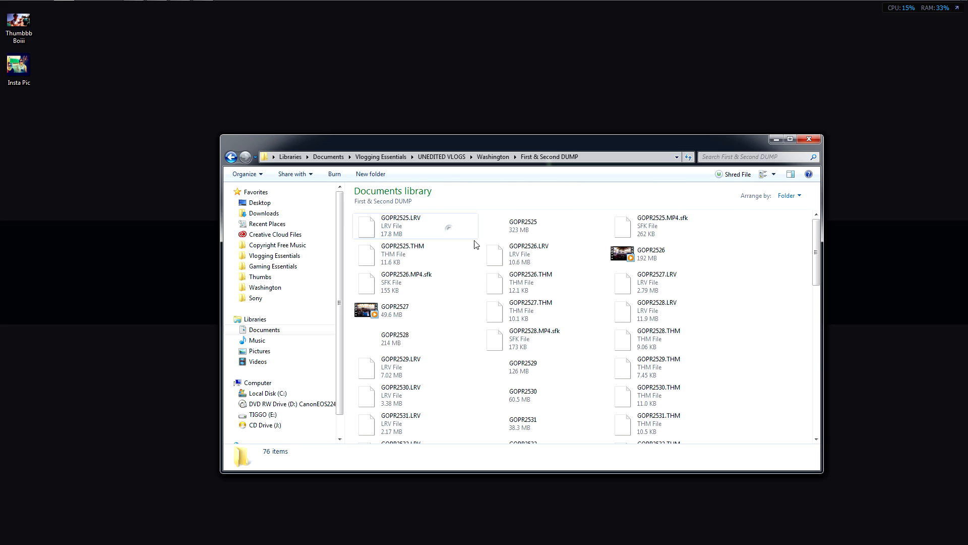
{"action": "double_click", "coordinate": [548, 366]}
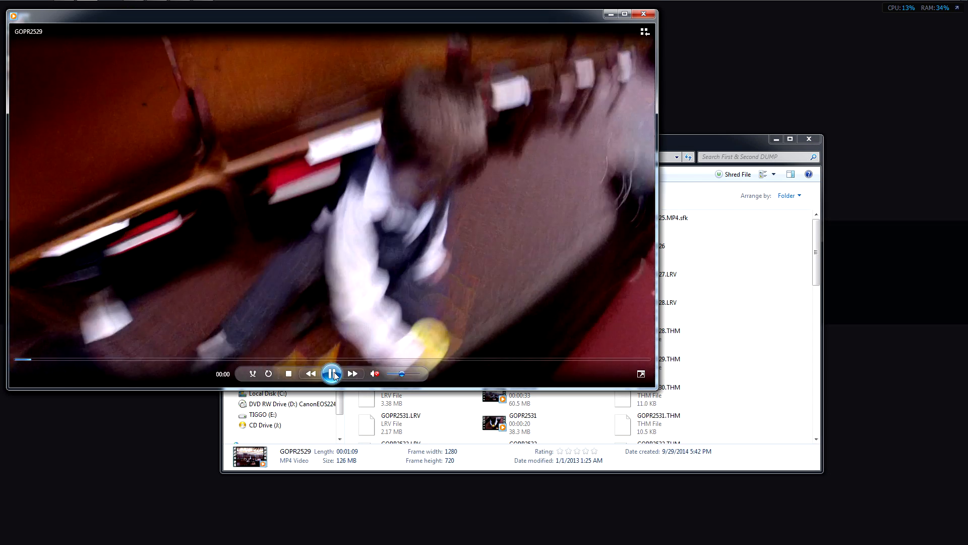
{"action": "left_click", "coordinate": [332, 374]}
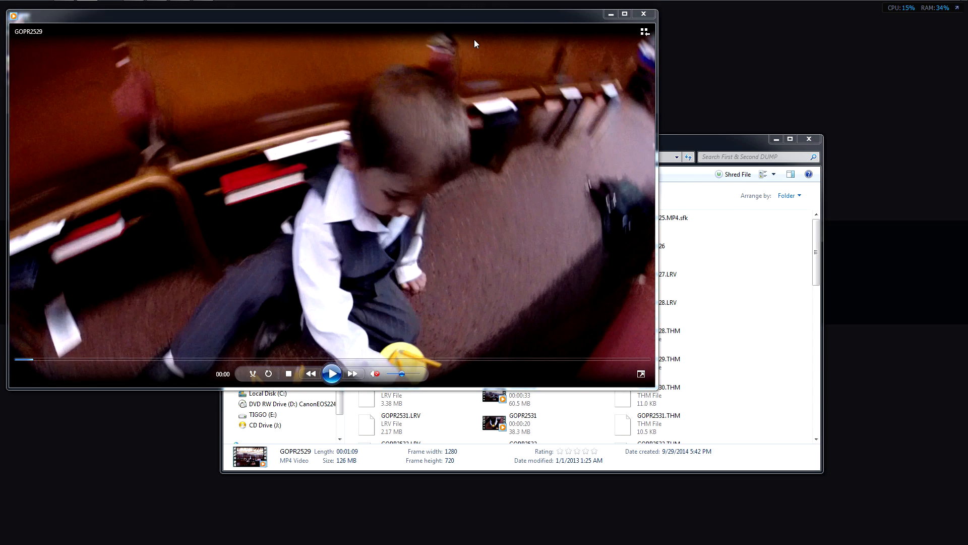
- Enlarge the video player window to nearly fill the screen, capture the screen to the clipboard and close the player
{"action": "left_click_drag", "start_coordinate": [474, 18], "coordinate": [585, 100]}
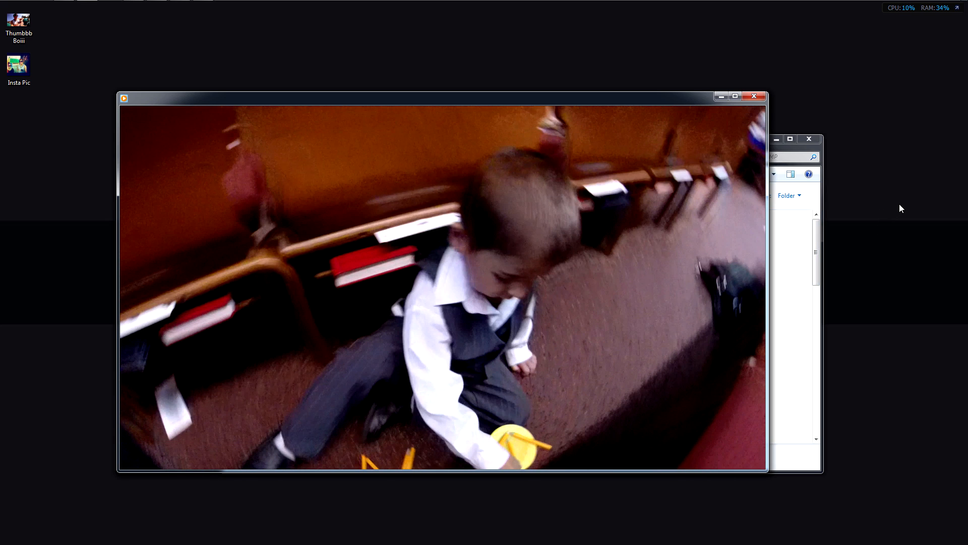
{"action": "key", "text": "Print"}
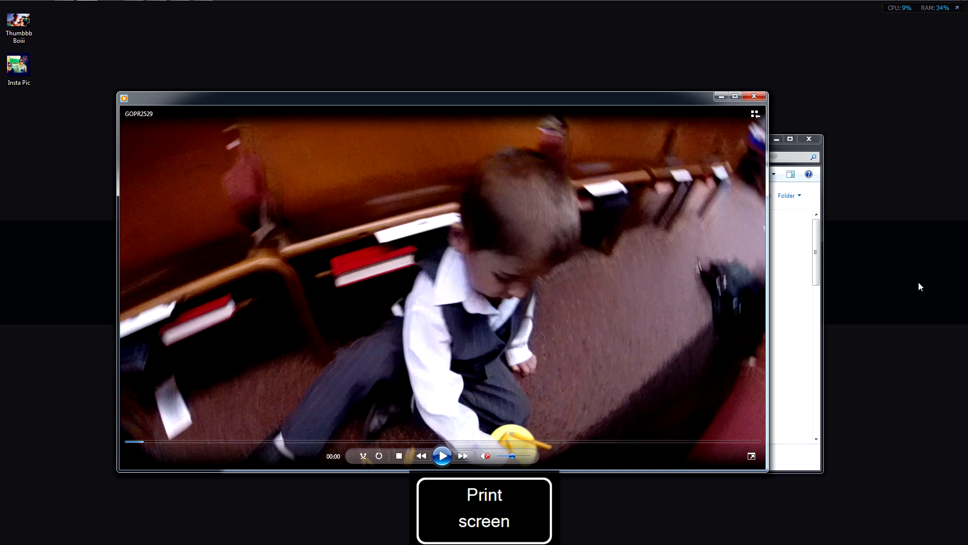
{"action": "key", "text": "Print"}
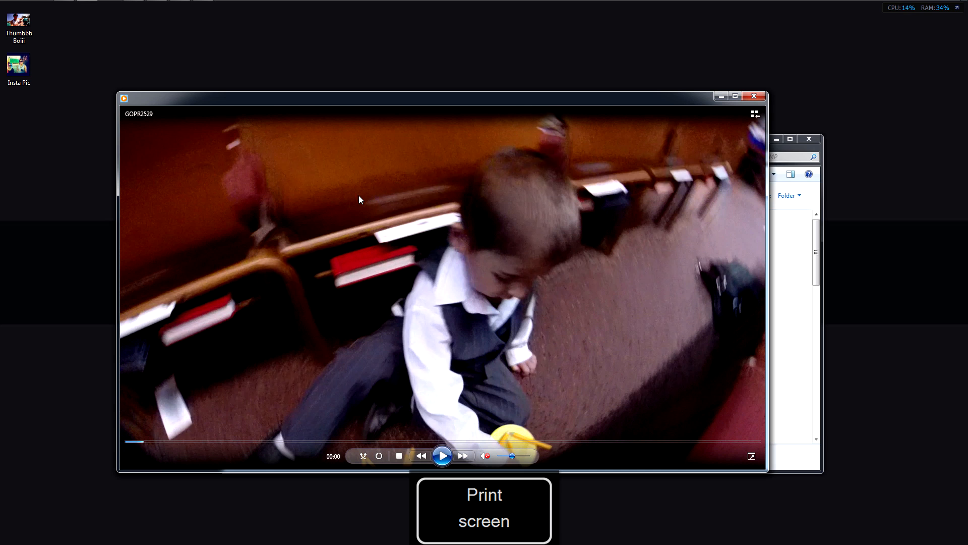
{"action": "left_click_drag", "start_coordinate": [464, 98], "coordinate": [382, 25]}
{"action": "left_click_drag", "start_coordinate": [663, 399], "coordinate": [933, 542]}
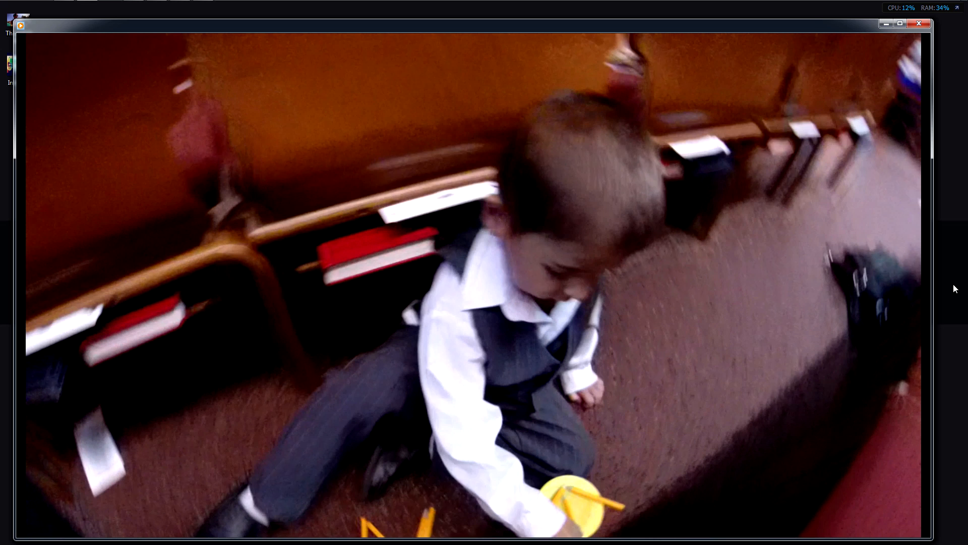
{"action": "key", "text": "Print"}
{"action": "left_click", "coordinate": [919, 23]}
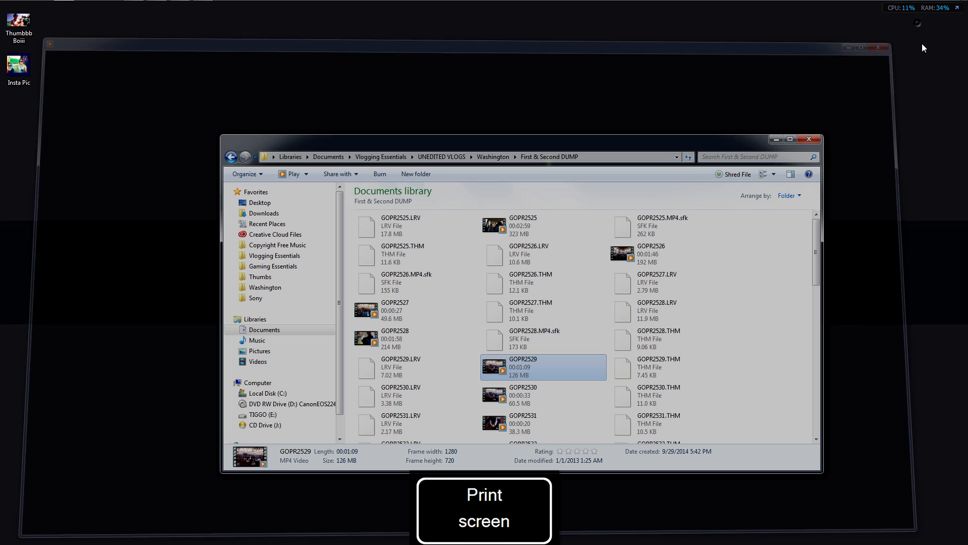
- Switch to Photoshop and start a new document using the YT Thumb preset of 1280 x 720 pixels
{"action": "left_click", "coordinate": [180, 7]}
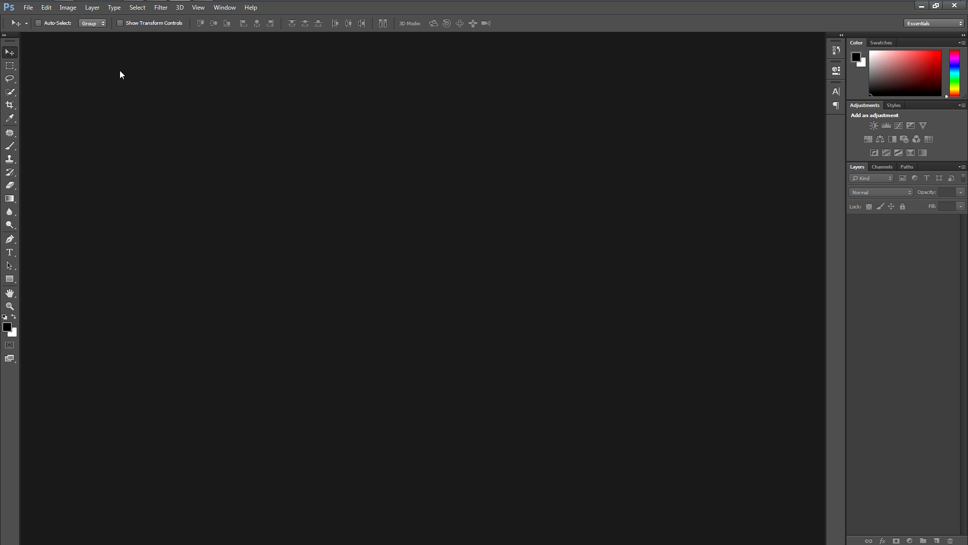
{"action": "left_click", "coordinate": [28, 7]}
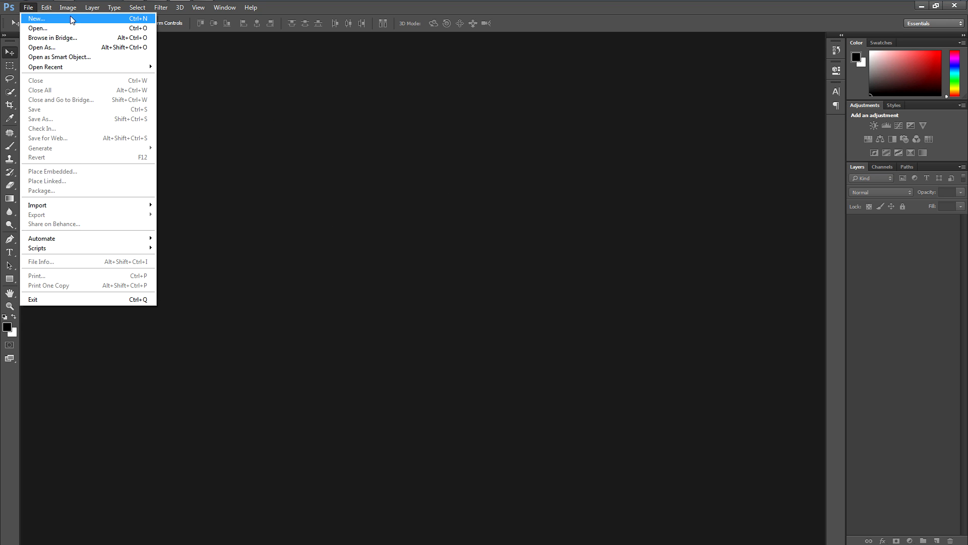
{"action": "left_click", "coordinate": [134, 20]}
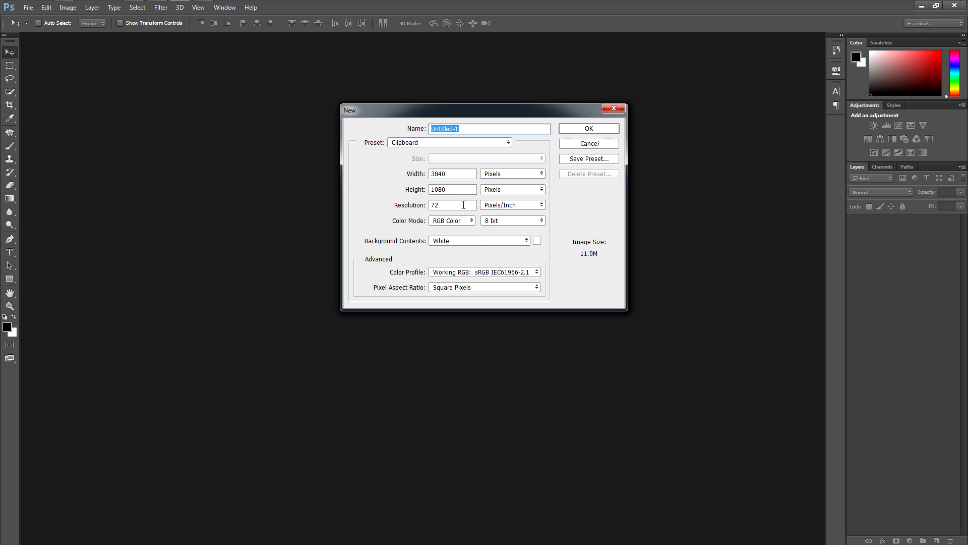
{"action": "left_click", "coordinate": [456, 143]}
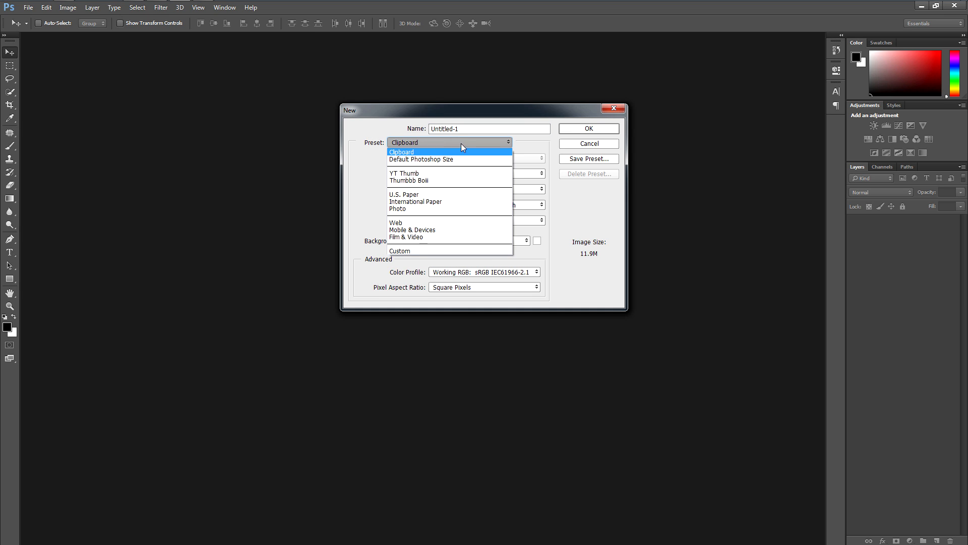
{"action": "left_click", "coordinate": [411, 173]}
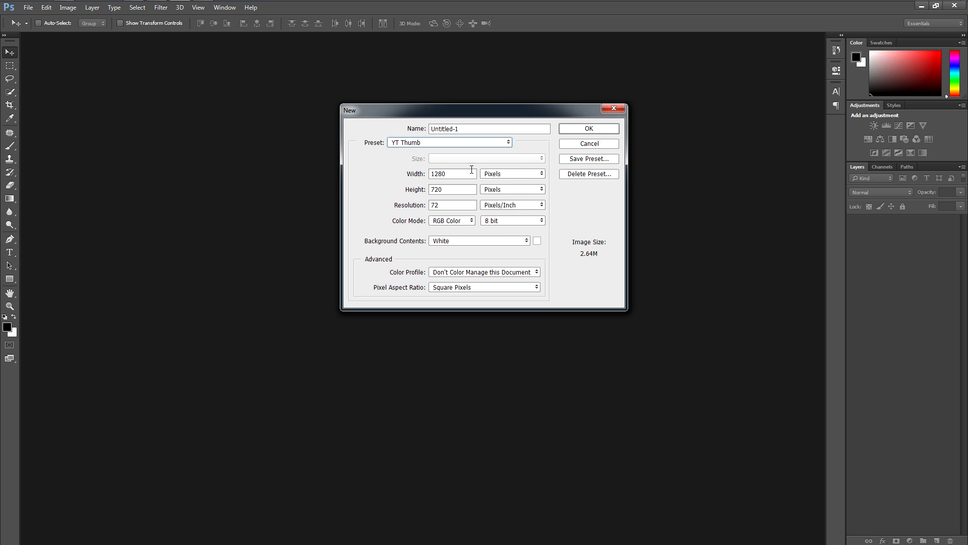
- Configure the new document with the Film & Video preset, size HDV/HDTV 720p/29.97, and a transparent background
{"action": "left_click", "coordinate": [444, 142]}
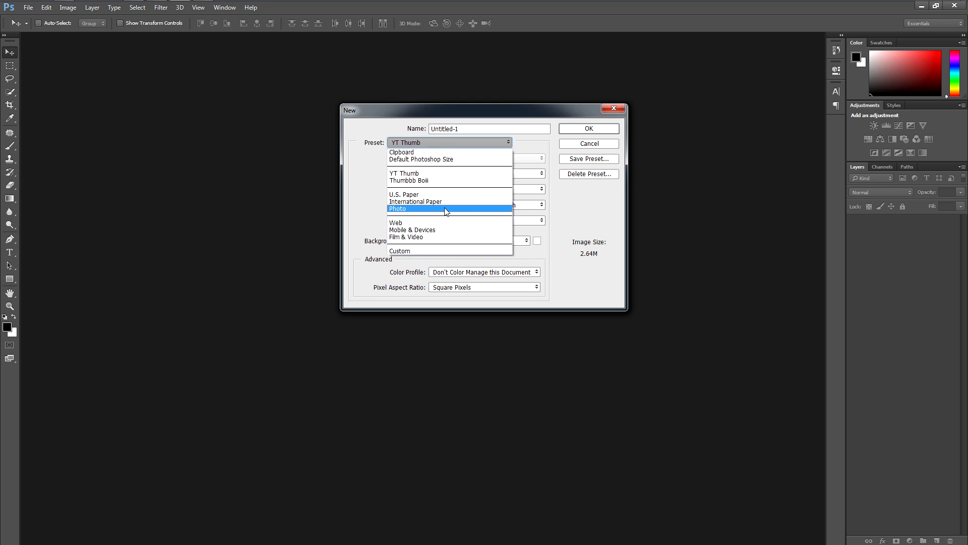
{"action": "left_click", "coordinate": [412, 237]}
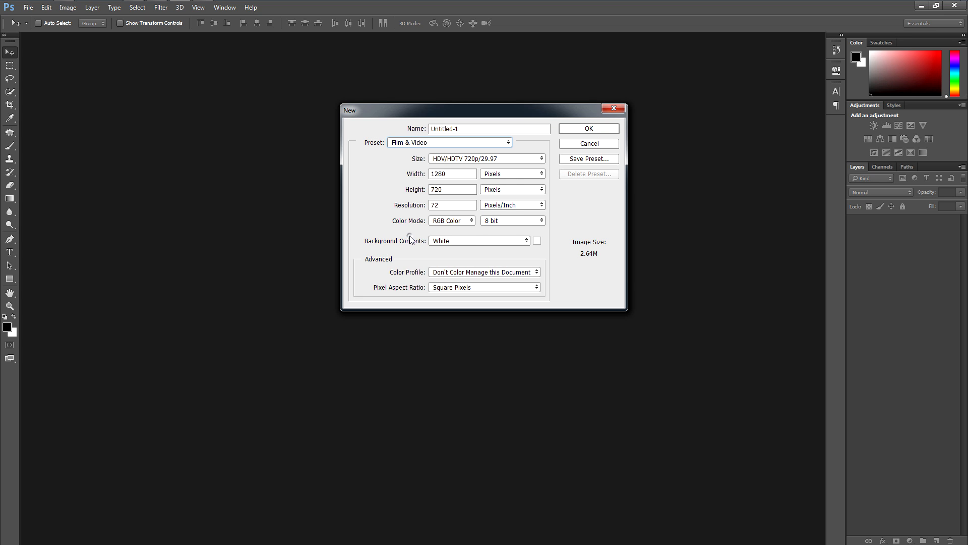
{"action": "left_click", "coordinate": [441, 159]}
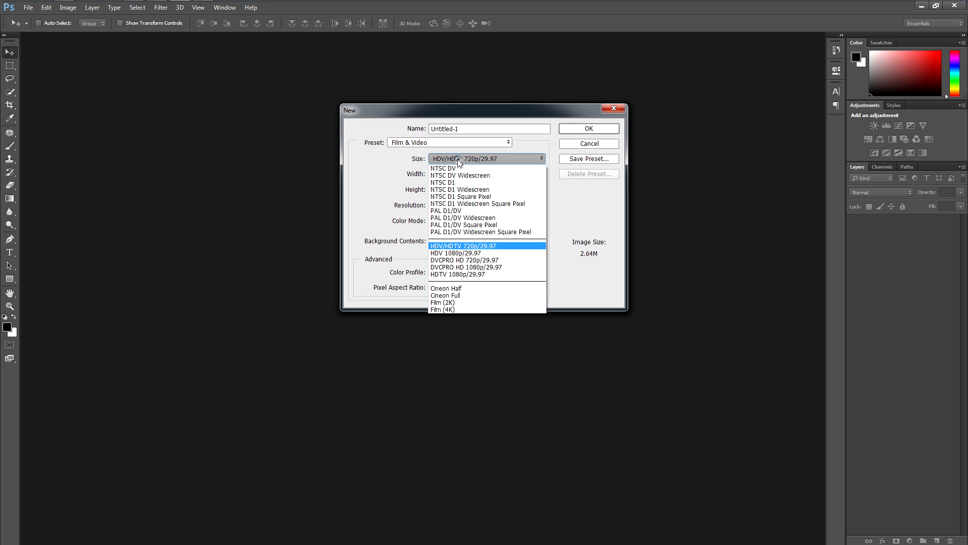
{"action": "left_click", "coordinate": [473, 248]}
{"action": "double_click", "coordinate": [456, 203]}
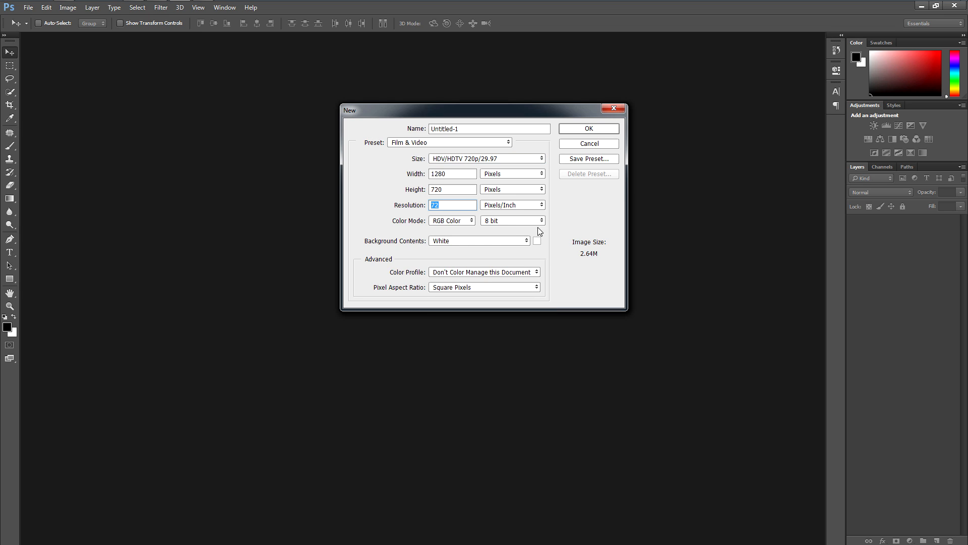
{"action": "left_click", "coordinate": [457, 241]}
{"action": "left_click", "coordinate": [453, 270]}
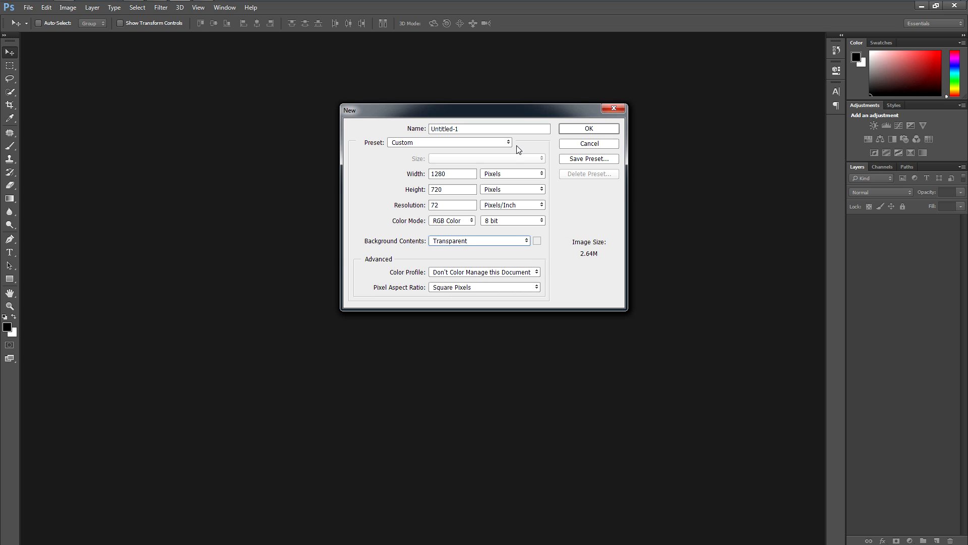
- Save these document settings as a preset named YTTTT Yoooo and create the document
{"action": "left_click", "coordinate": [585, 160]}
{"action": "type", "text": "YTTTT Yoooo"}
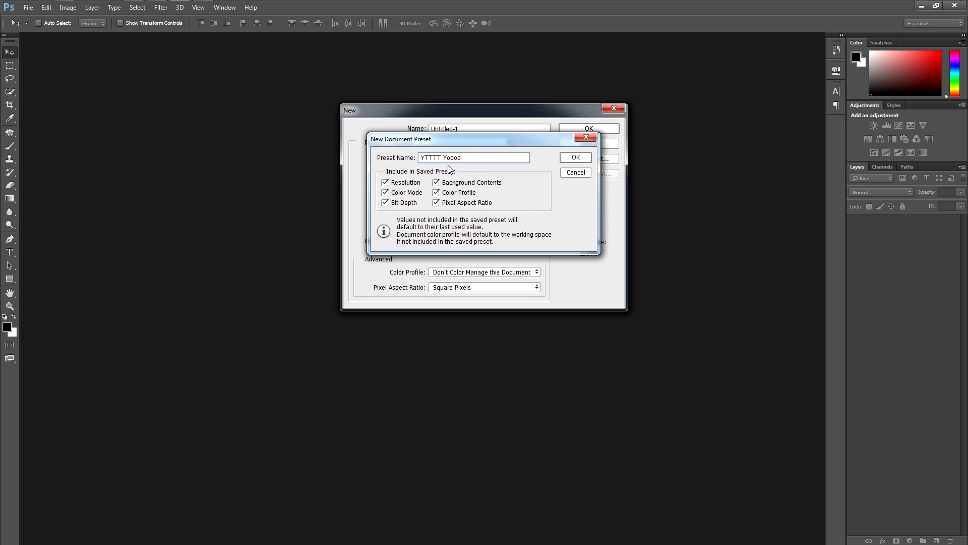
{"action": "key", "text": "Return"}
{"action": "left_click", "coordinate": [577, 129]}
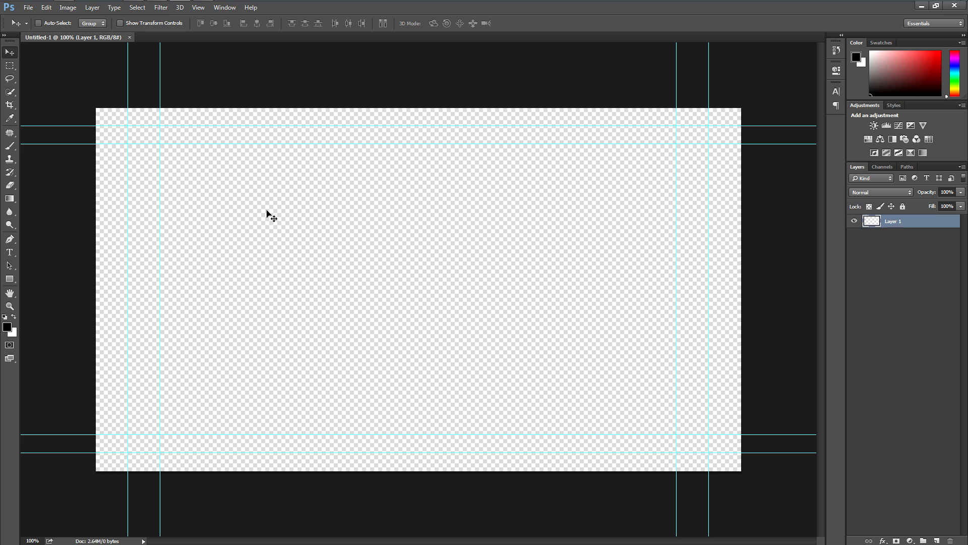
- Create another new document from the saved YTTTT Yoooo preset
{"action": "key", "text": "ctrl+n"}
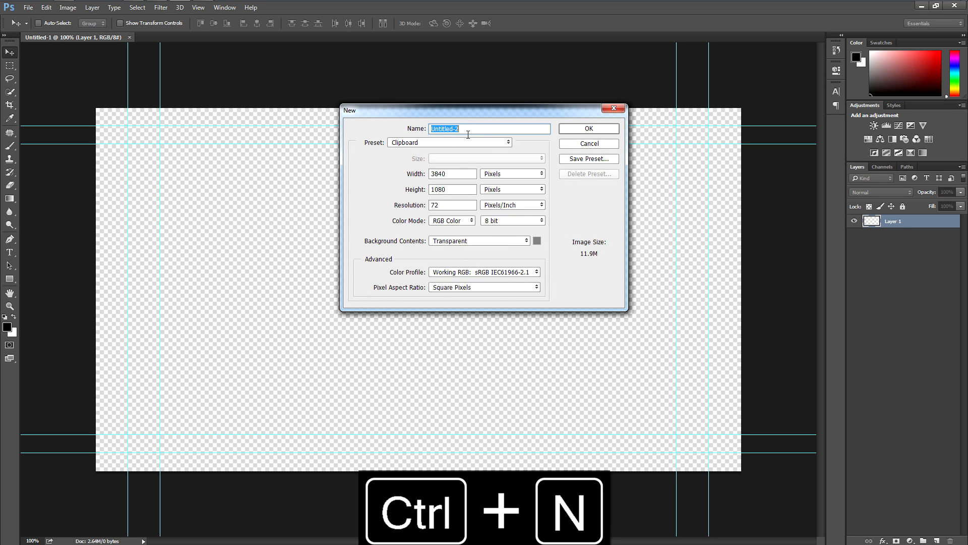
{"action": "left_click", "coordinate": [465, 143]}
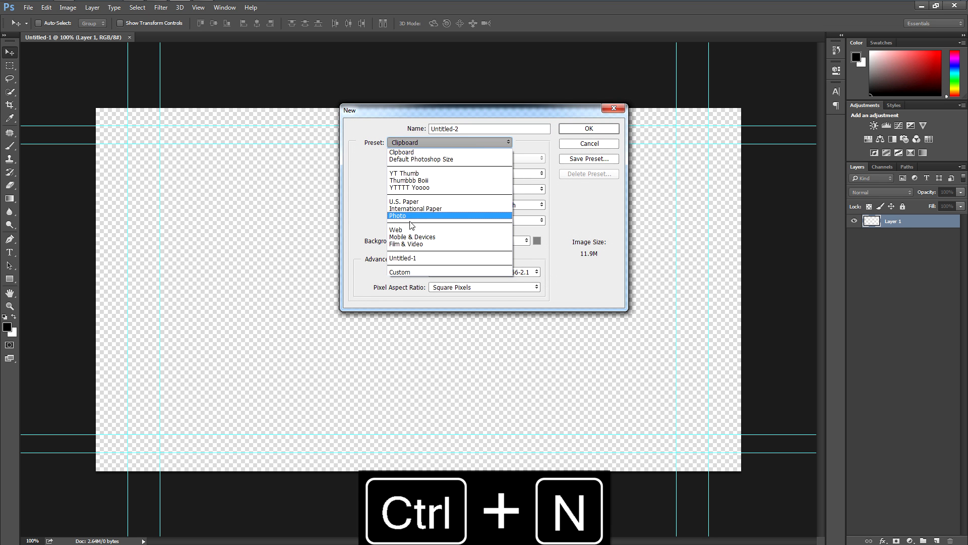
{"action": "left_click", "coordinate": [414, 188]}
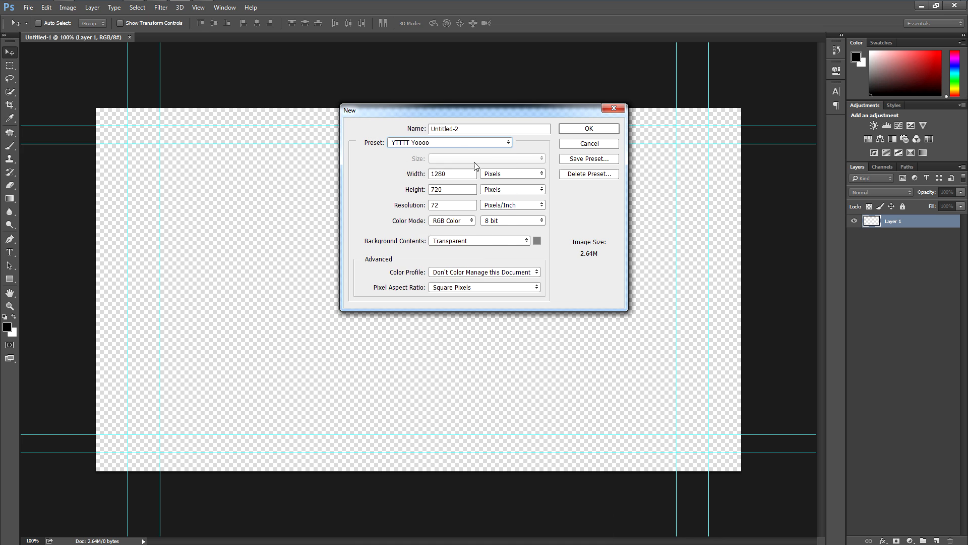
{"action": "left_click", "coordinate": [583, 130]}
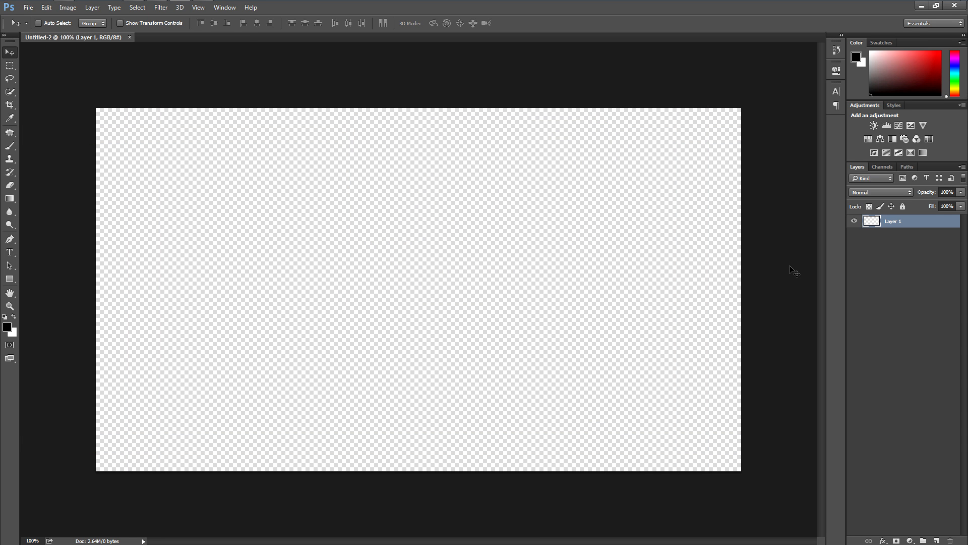
- Paste the captured screen into the new document and position it so the video frame fills the canvas
{"action": "key", "text": "ctrl+v"}
{"action": "left_click_drag", "start_coordinate": [534, 309], "coordinate": [614, 290]}
{"action": "scroll", "coordinate": [534, 247], "scroll_direction": "down", "scroll_amount": 3}
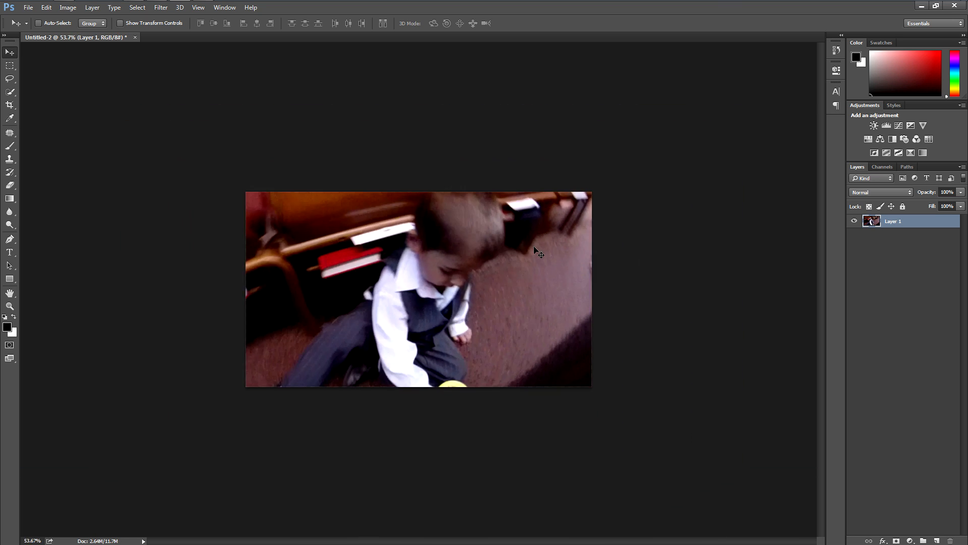
{"action": "scroll", "coordinate": [534, 247], "scroll_direction": "down", "scroll_amount": 3}
{"action": "scroll", "coordinate": [459, 278], "scroll_direction": "up", "scroll_amount": 2}
- Crop to the canvas bounds to remove the parts of the pasted capture that lie outside them
{"action": "key", "text": "c"}
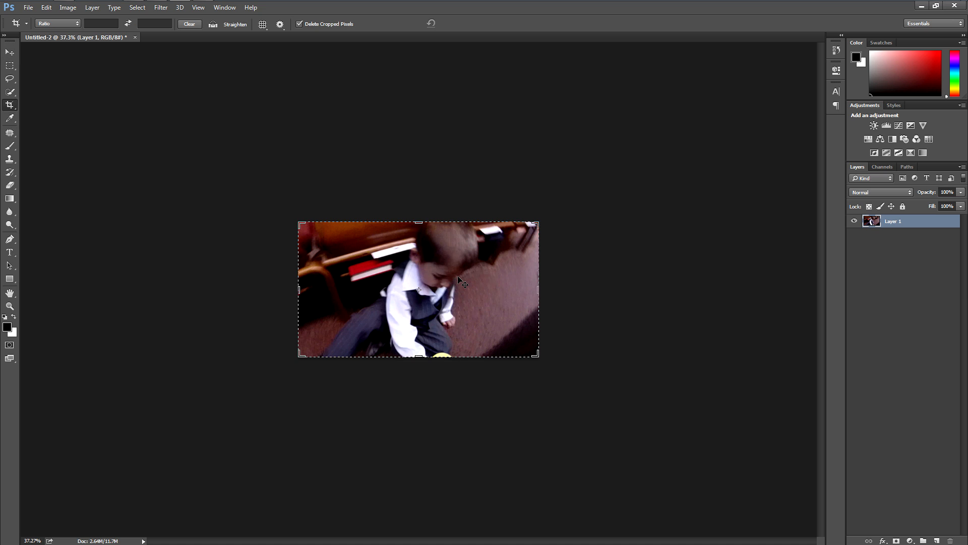
{"action": "key", "text": "Return"}
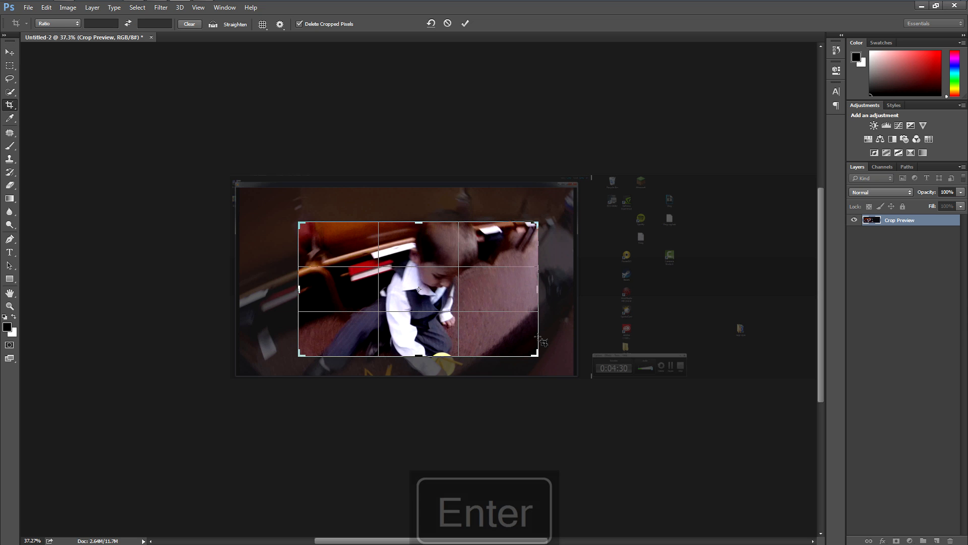
{"action": "left_click_drag", "start_coordinate": [437, 310], "coordinate": [500, 349]}
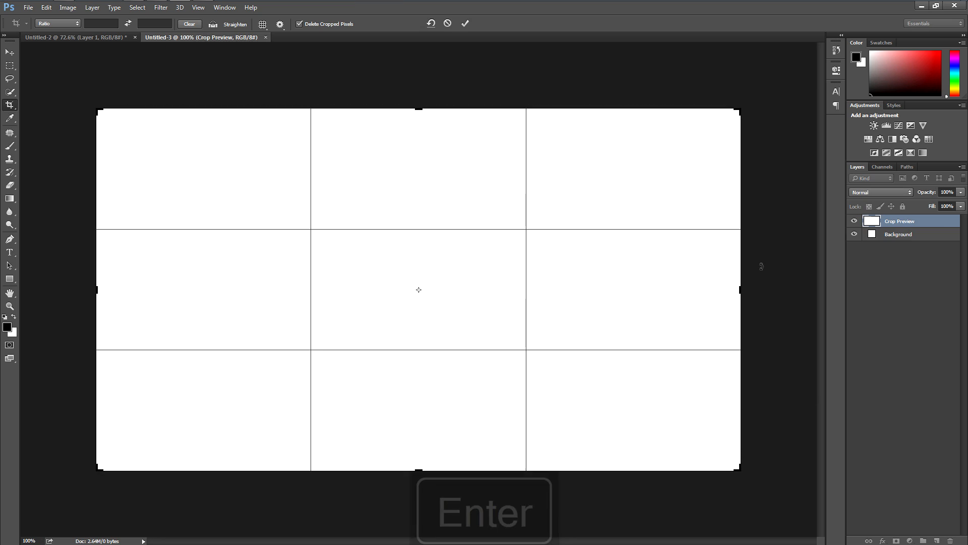
{"action": "key", "text": "Return"}
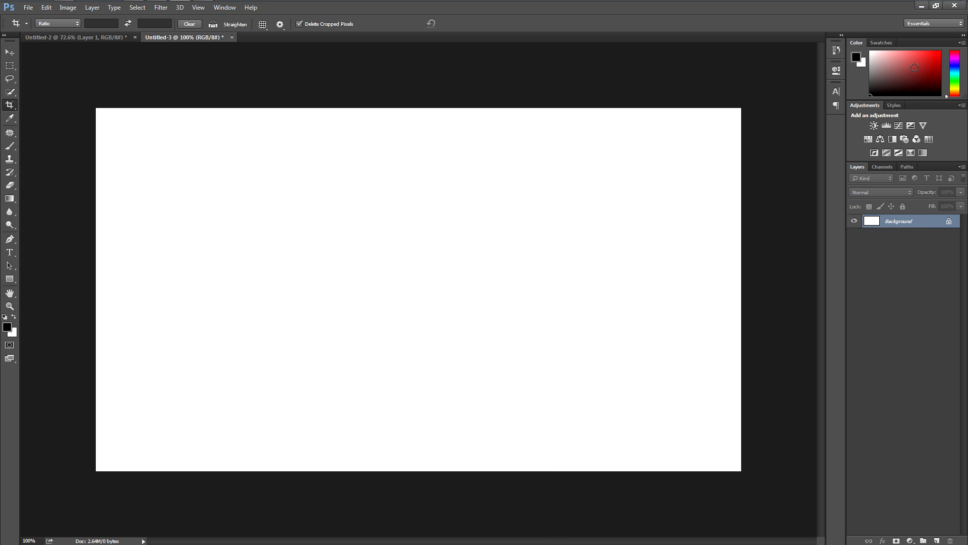
- Place the Insta Pic image from the desktop into the blank white document and enlarge it proportionally to about 79%
{"action": "left_click", "coordinate": [921, 6]}
{"action": "left_click_drag", "start_coordinate": [18, 64], "coordinate": [463, 282]}
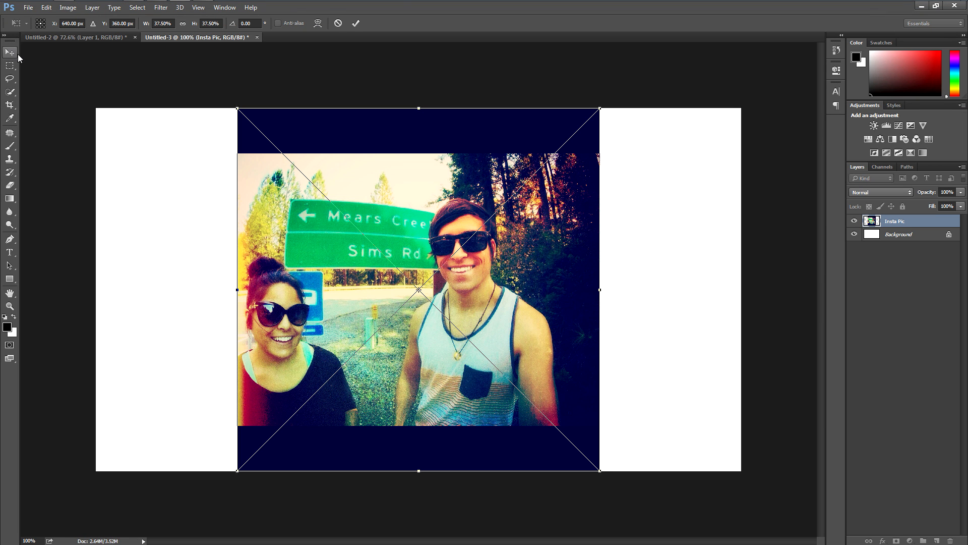
{"action": "left_click_drag", "start_coordinate": [599, 471], "coordinate": [727, 484]}
{"action": "scroll", "coordinate": [682, 442], "scroll_direction": "down", "scroll_amount": 6}
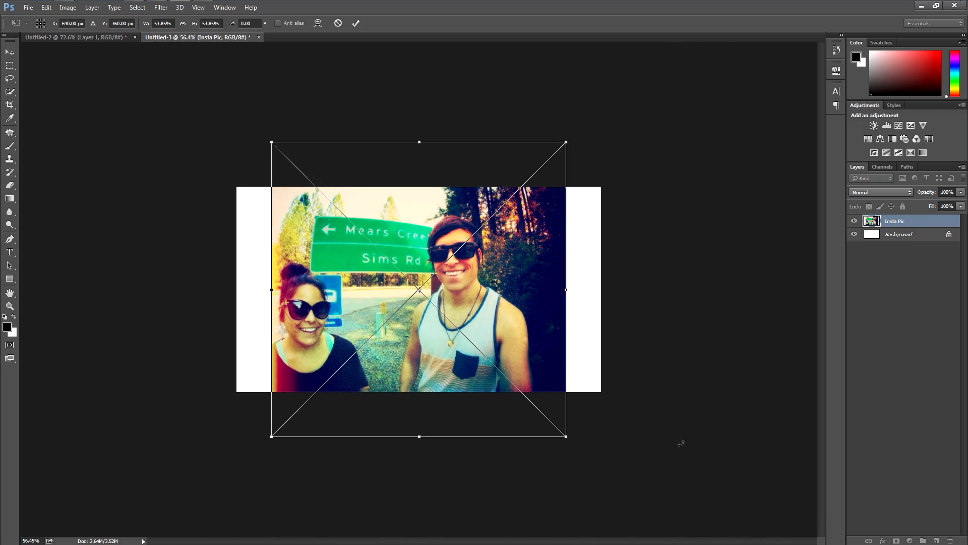
{"action": "left_click_drag", "start_coordinate": [567, 437], "coordinate": [635, 504]}
- Rotate the placed picture to about 17.9°, scale it to about 94%, and reposition it to frame both faces
{"action": "left_click_drag", "start_coordinate": [673, 470], "coordinate": [623, 518]}
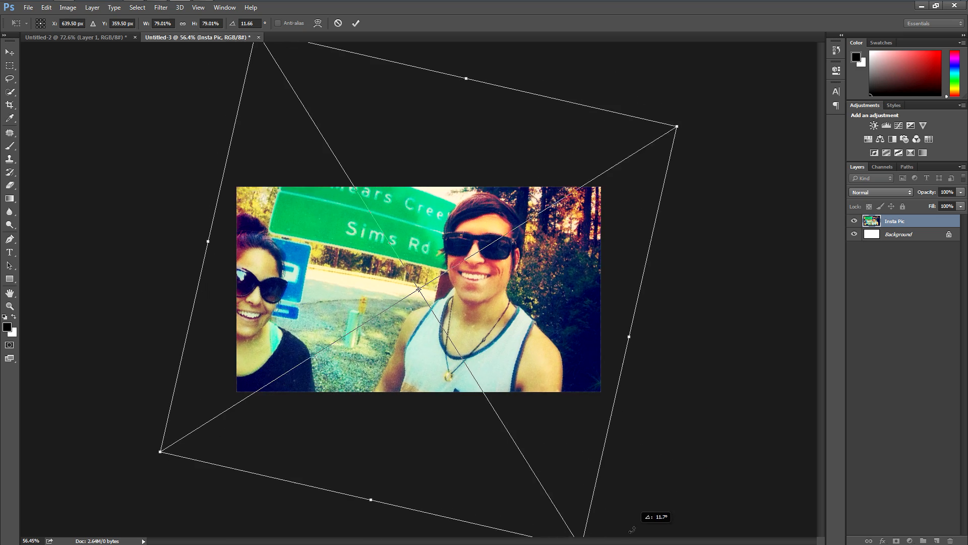
{"action": "left_click_drag", "start_coordinate": [507, 467], "coordinate": [588, 500]}
{"action": "scroll", "coordinate": [539, 471], "scroll_direction": "down", "scroll_amount": 3}
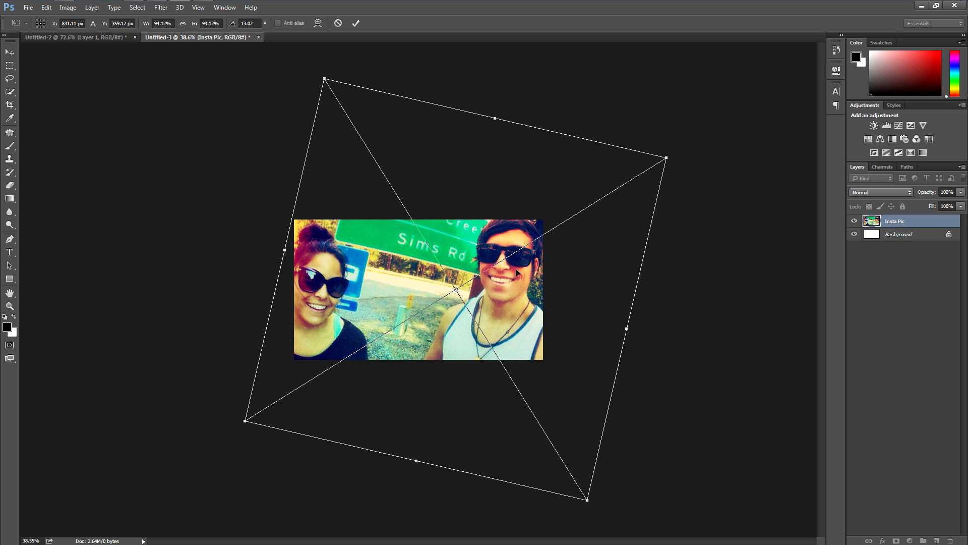
{"action": "left_click_drag", "start_coordinate": [630, 501], "coordinate": [612, 515]}
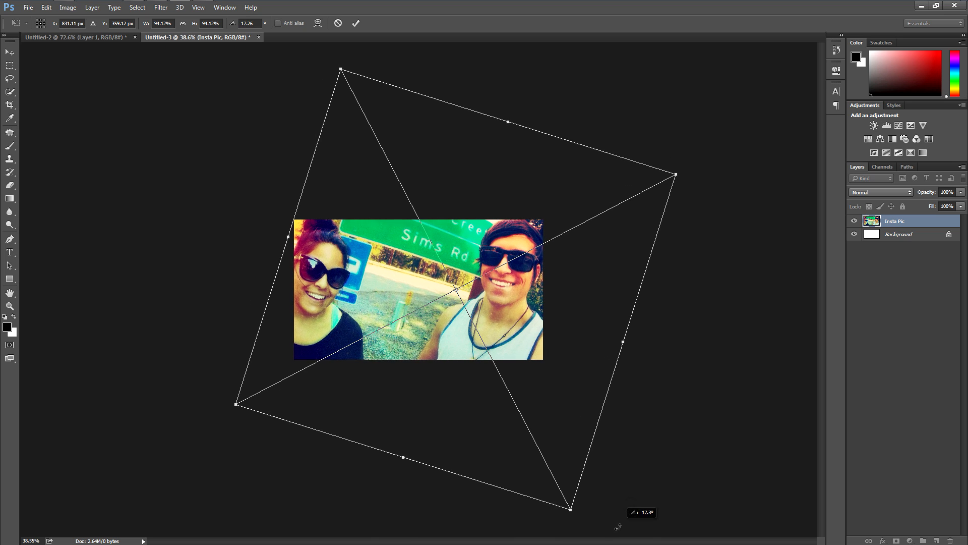
{"action": "left_click_drag", "start_coordinate": [489, 433], "coordinate": [468, 418]}
- Enlarge the tilted picture to about 95%, commit the placement, and return to the Move tool
{"action": "scroll", "coordinate": [420, 295], "scroll_direction": "up", "scroll_amount": 5}
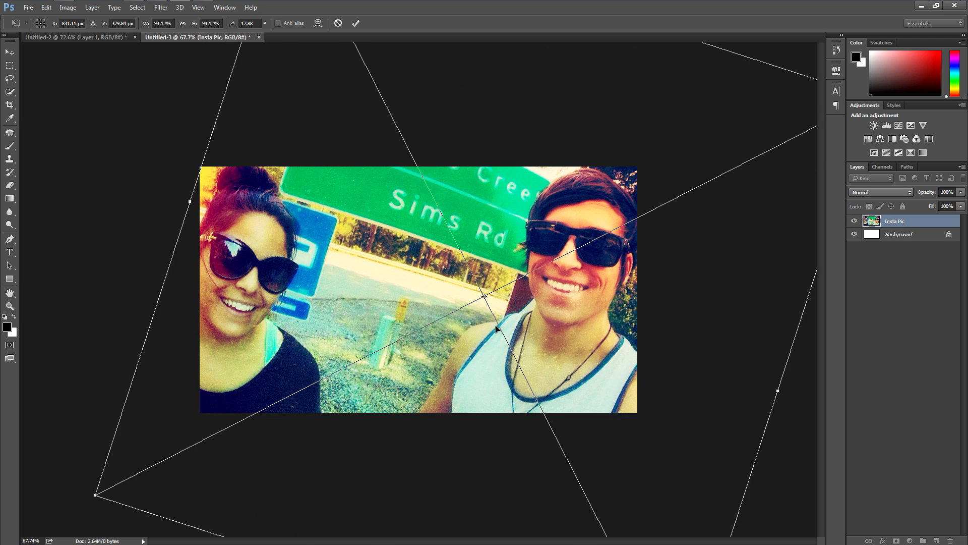
{"action": "scroll", "coordinate": [496, 326], "scroll_direction": "down", "scroll_amount": 5}
{"action": "left_click_drag", "start_coordinate": [218, 417], "coordinate": [216, 418]}
{"action": "left_click_drag", "start_coordinate": [362, 376], "coordinate": [363, 376]}
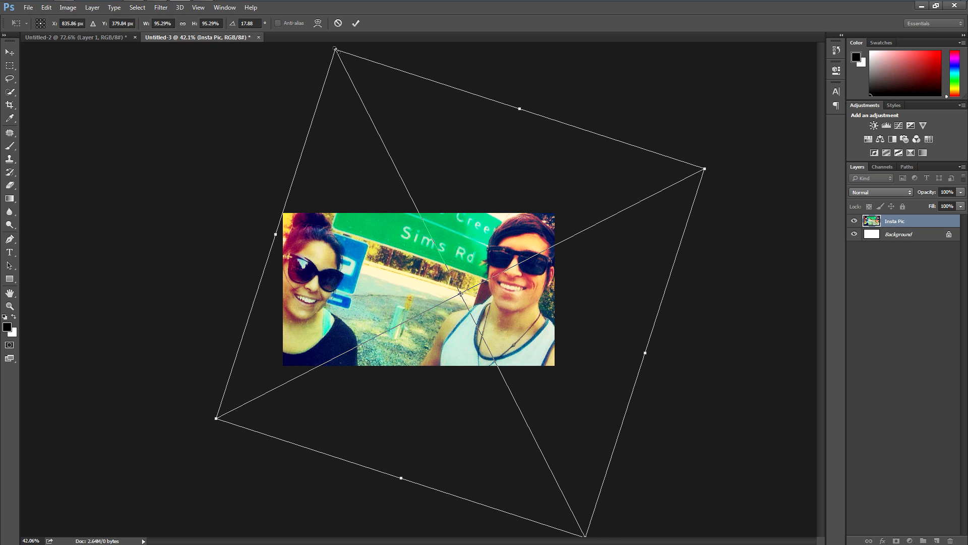
{"action": "left_click", "coordinate": [357, 24]}
{"action": "key", "text": "c"}
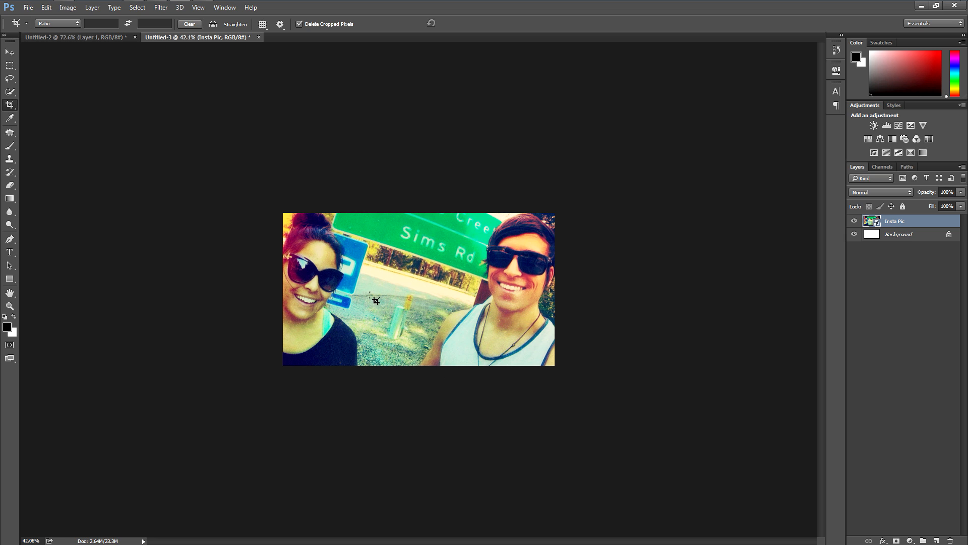
{"action": "left_click", "coordinate": [10, 52]}
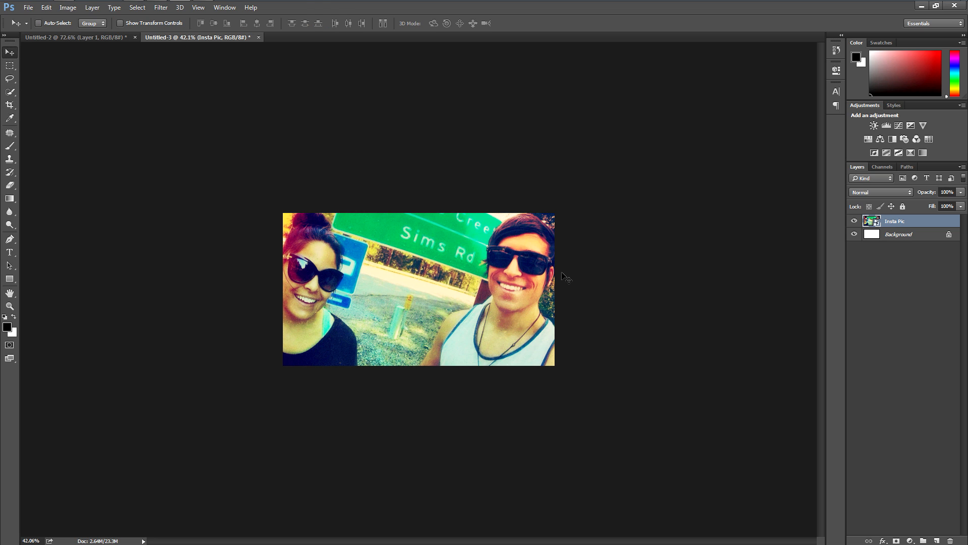
- Check the Zoom with Scroll Wheel option in the General preferences, accept the dialog, and return to the Move tool
{"action": "key", "text": "ctrl+0"}
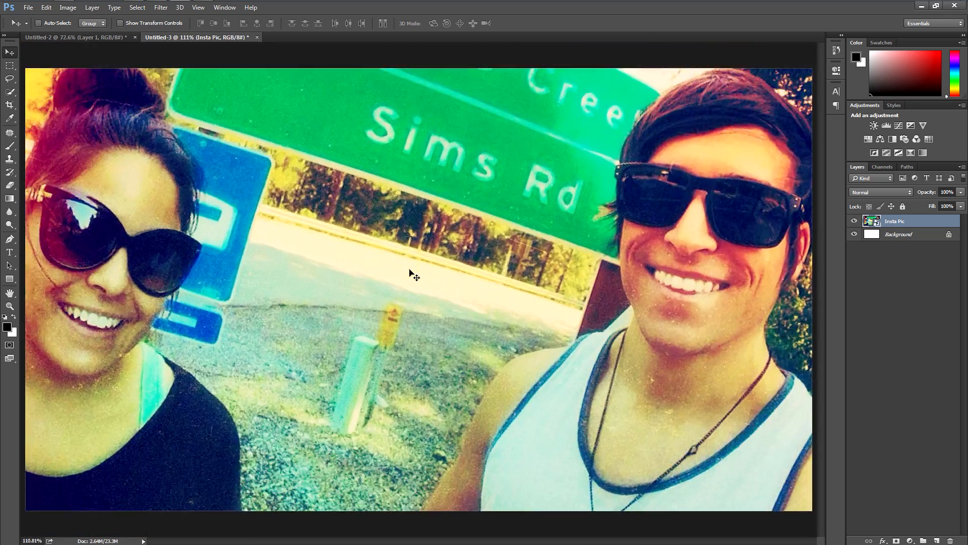
{"action": "scroll", "coordinate": [410, 272], "scroll_direction": "down", "scroll_amount": 3}
{"action": "left_click", "coordinate": [46, 7]}
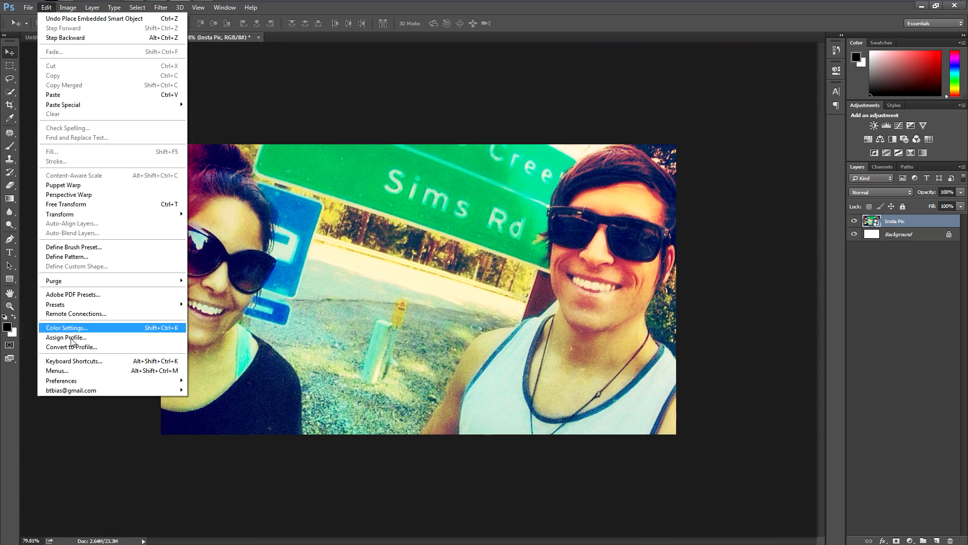
{"action": "mouse_move", "coordinate": [89, 382]}
{"action": "left_click", "coordinate": [204, 382]}
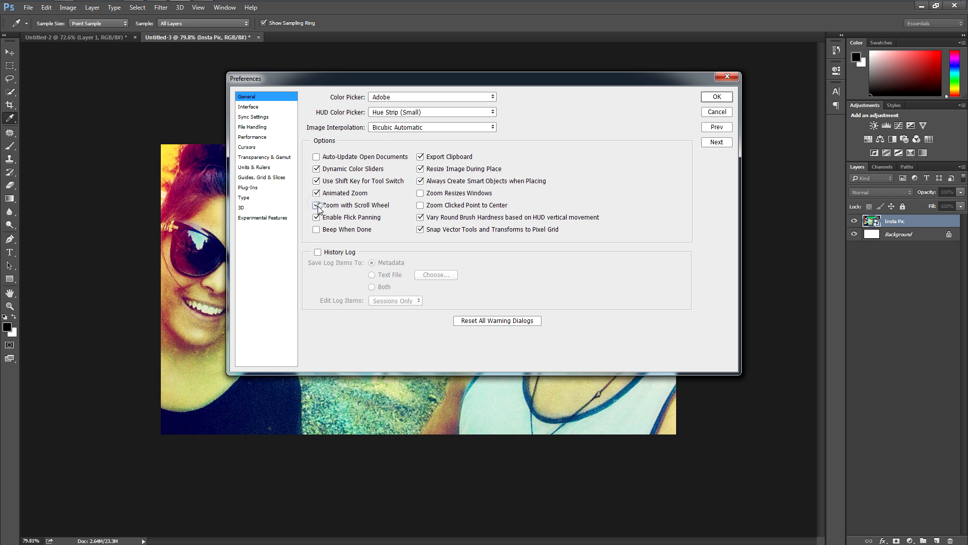
{"action": "left_click", "coordinate": [718, 99]}
{"action": "key", "text": "v"}
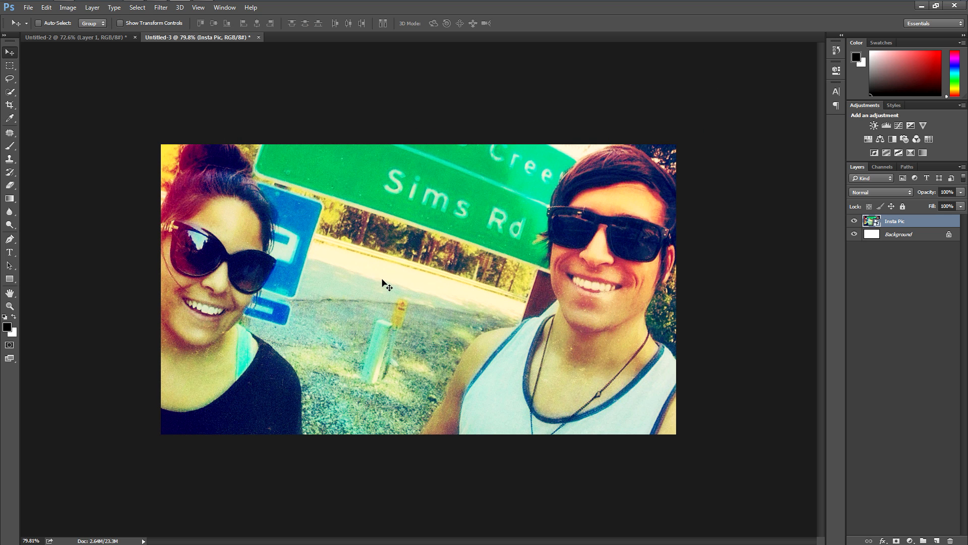
- Choose the Blur tool and rasterize the Insta Pic smart object layer for painting
{"action": "left_click", "coordinate": [9, 212]}
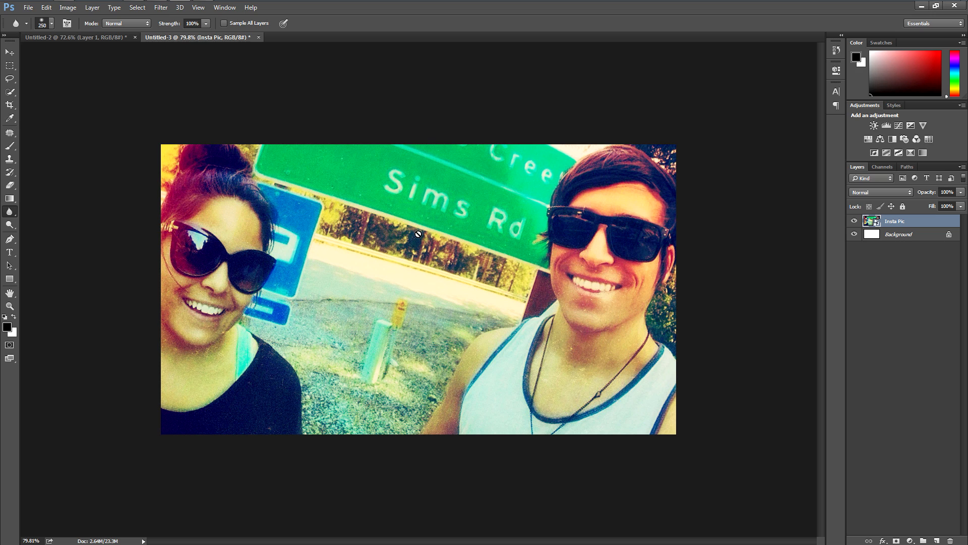
{"action": "left_click", "coordinate": [417, 263]}
{"action": "left_click", "coordinate": [425, 209]}
- Blur the sign, trees and gravel between the two people with a 250 px brush at 100% strength
{"action": "left_click", "coordinate": [162, 23]}
{"action": "mouse_move", "coordinate": [346, 126]}
{"action": "left_mouse_down"}
{"action": "mouse_move", "coordinate": [386, 204]}
{"action": "mouse_move", "coordinate": [396, 184]}
{"action": "mouse_move", "coordinate": [393, 328]}
{"action": "mouse_move", "coordinate": [378, 332]}
{"action": "mouse_move", "coordinate": [373, 206]}
{"action": "mouse_move", "coordinate": [311, 177]}
{"action": "mouse_move", "coordinate": [263, 123]}
{"action": "mouse_move", "coordinate": [279, 121]}
{"action": "mouse_move", "coordinate": [346, 251]}
{"action": "mouse_move", "coordinate": [338, 282]}
{"action": "mouse_move", "coordinate": [321, 233]}
{"action": "mouse_move", "coordinate": [306, 302]}
{"action": "mouse_move", "coordinate": [268, 318]}
{"action": "mouse_move", "coordinate": [334, 326]}
{"action": "mouse_move", "coordinate": [403, 219]}
{"action": "mouse_move", "coordinate": [434, 250]}
{"action": "mouse_move", "coordinate": [442, 286]}
{"action": "mouse_move", "coordinate": [466, 261]}
{"action": "mouse_move", "coordinate": [405, 338]}
{"action": "mouse_move", "coordinate": [471, 227]}
{"action": "mouse_move", "coordinate": [431, 222]}
{"action": "mouse_move", "coordinate": [501, 178]}
{"action": "mouse_move", "coordinate": [496, 200]}
{"action": "mouse_move", "coordinate": [445, 176]}
{"action": "mouse_move", "coordinate": [352, 195]}
{"action": "mouse_move", "coordinate": [378, 160]}
{"action": "mouse_move", "coordinate": [378, 197]}
{"action": "mouse_move", "coordinate": [342, 226]}
{"action": "mouse_move", "coordinate": [391, 232]}
{"action": "mouse_move", "coordinate": [440, 186]}
{"action": "mouse_move", "coordinate": [500, 172]}
{"action": "mouse_move", "coordinate": [514, 152]}
{"action": "left_mouse_up"}
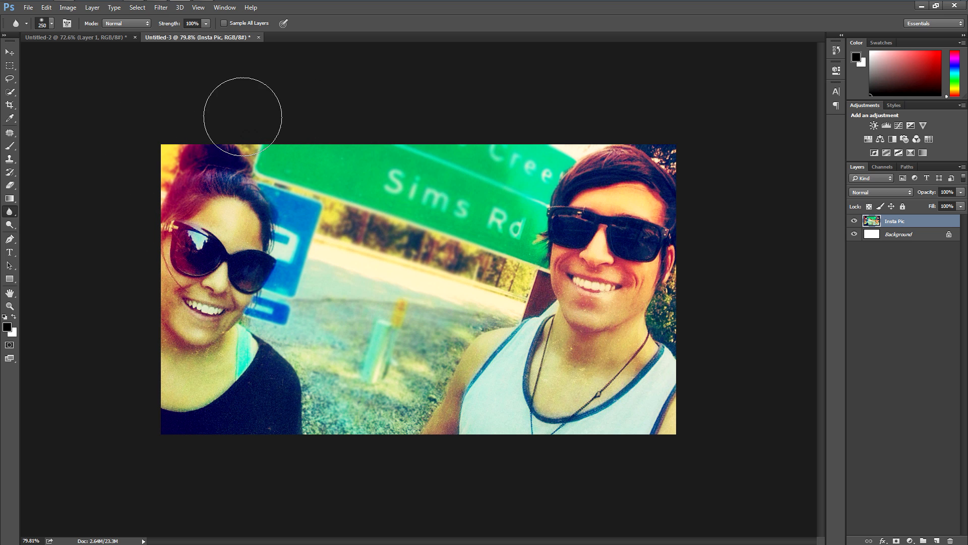
{"action": "mouse_move", "coordinate": [348, 390]}
{"action": "left_mouse_down"}
{"action": "mouse_move", "coordinate": [330, 393]}
{"action": "mouse_move", "coordinate": [361, 417]}
{"action": "mouse_move", "coordinate": [346, 422]}
{"action": "left_mouse_up"}
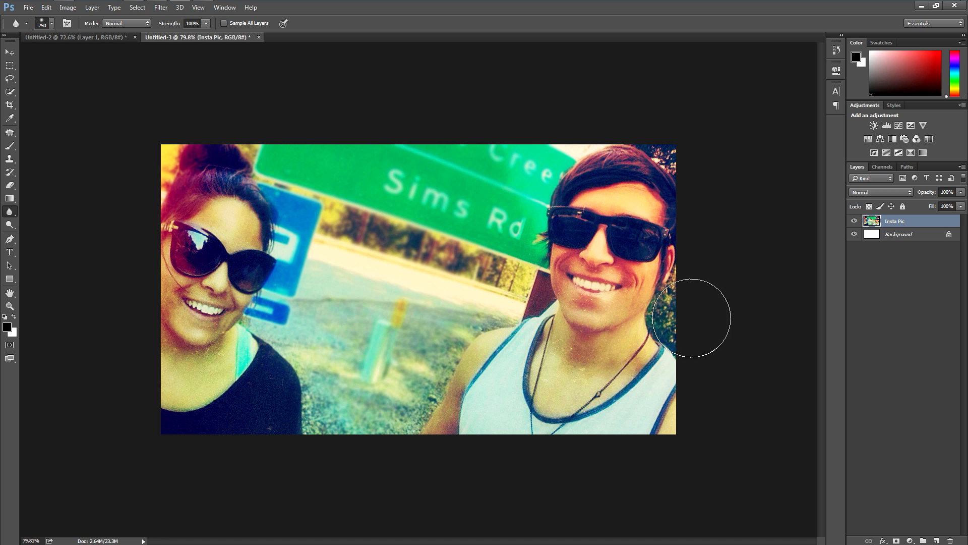
- Reduce the blur brush to 125 px and blur the remaining background around the man's head, neck and shoulder
{"action": "key", "text": "bracketleft"}
{"action": "key", "text": "bracketleft"}
{"action": "key", "text": "bracketleft"}
{"action": "key", "text": "bracketleft"}
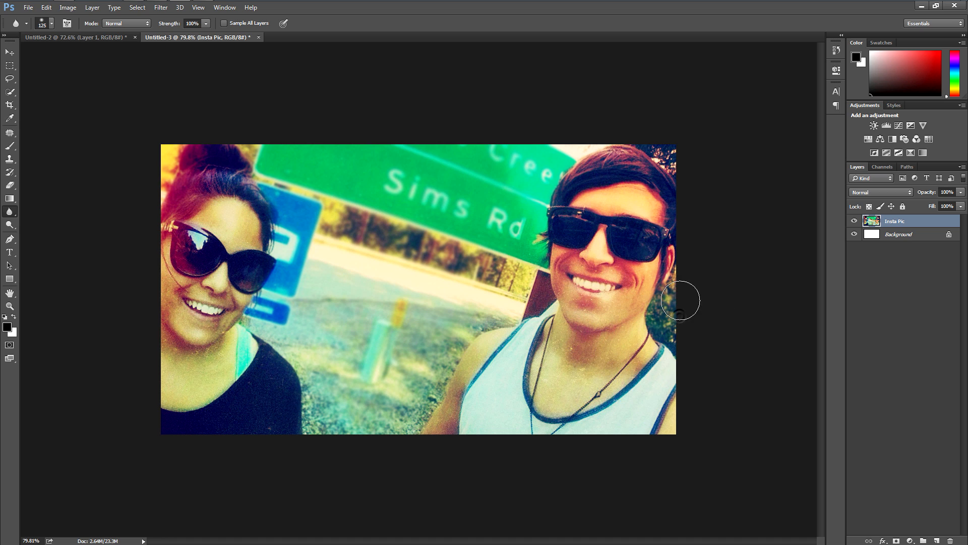
{"action": "mouse_move", "coordinate": [670, 323]}
{"action": "left_mouse_down"}
{"action": "mouse_move", "coordinate": [680, 322]}
{"action": "mouse_move", "coordinate": [672, 306]}
{"action": "mouse_move", "coordinate": [691, 265]}
{"action": "left_mouse_up"}
{"action": "mouse_move", "coordinate": [674, 154]}
{"action": "left_mouse_down"}
{"action": "mouse_move", "coordinate": [637, 135]}
{"action": "mouse_move", "coordinate": [707, 160]}
{"action": "left_mouse_up"}
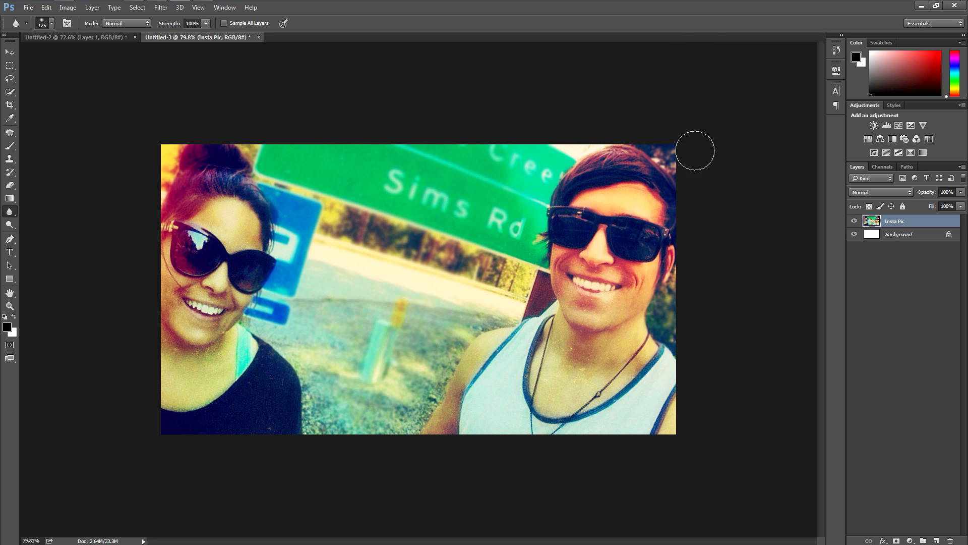
{"action": "mouse_move", "coordinate": [573, 140]}
{"action": "left_mouse_down"}
{"action": "mouse_move", "coordinate": [586, 139]}
{"action": "mouse_move", "coordinate": [561, 141]}
{"action": "left_mouse_up"}
{"action": "mouse_move", "coordinate": [514, 295]}
{"action": "left_mouse_down"}
{"action": "mouse_move", "coordinate": [523, 266]}
{"action": "mouse_move", "coordinate": [539, 300]}
{"action": "mouse_move", "coordinate": [522, 300]}
{"action": "mouse_move", "coordinate": [522, 273]}
{"action": "left_mouse_up"}
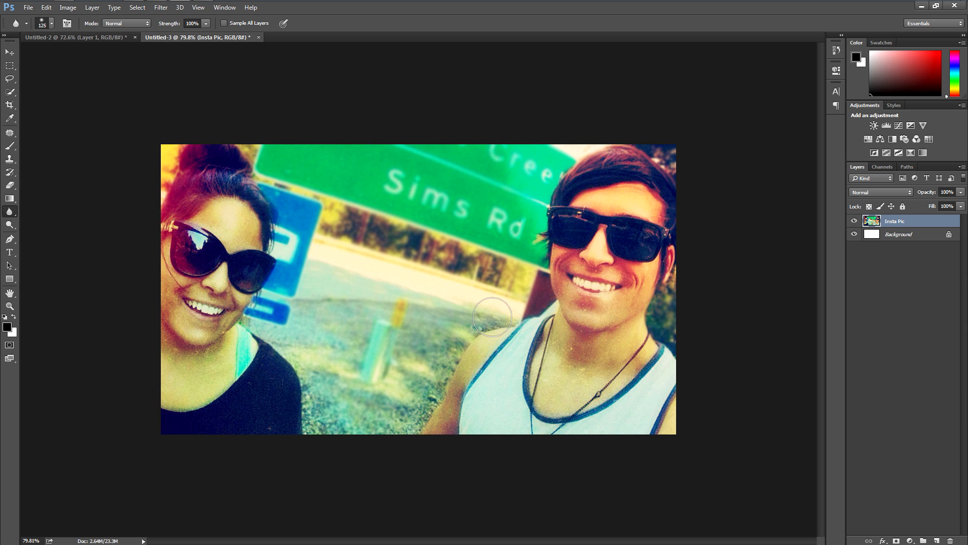
- Finish blurring the gravel between the two people and delete the white Background layer
{"action": "mouse_move", "coordinate": [442, 347]}
{"action": "left_mouse_down"}
{"action": "mouse_move", "coordinate": [399, 404]}
{"action": "mouse_move", "coordinate": [439, 385]}
{"action": "mouse_move", "coordinate": [335, 425]}
{"action": "mouse_move", "coordinate": [316, 361]}
{"action": "mouse_move", "coordinate": [286, 343]}
{"action": "mouse_move", "coordinate": [301, 338]}
{"action": "mouse_move", "coordinate": [276, 312]}
{"action": "mouse_move", "coordinate": [345, 319]}
{"action": "left_mouse_up"}
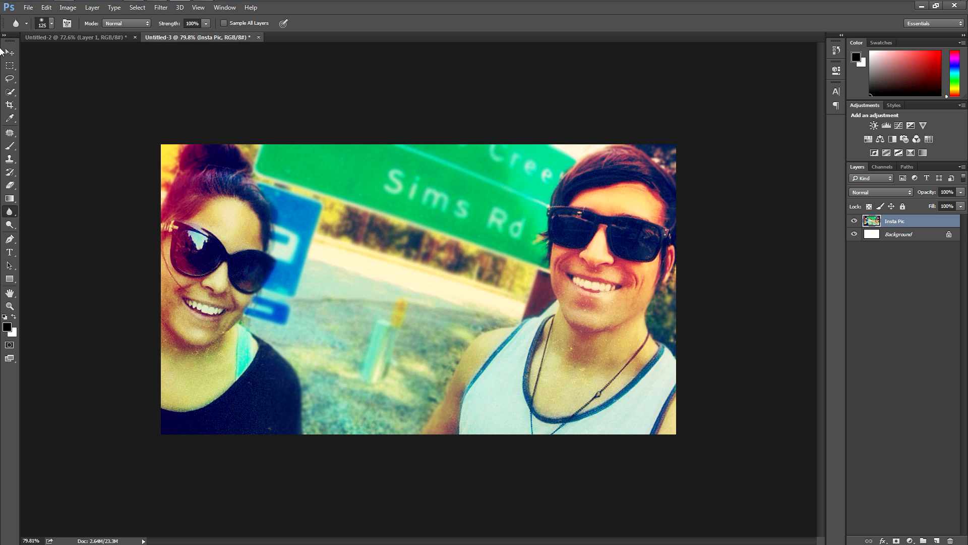
{"action": "key", "text": "v"}
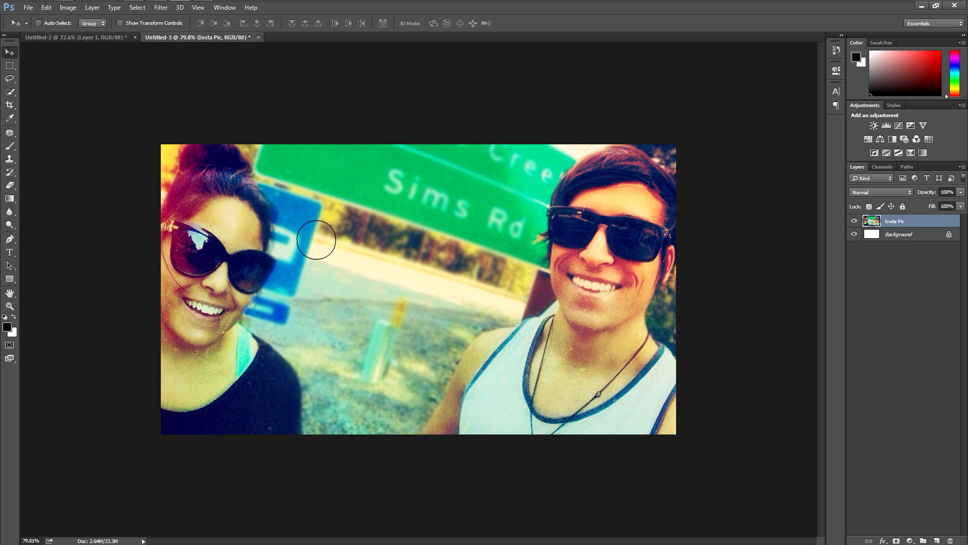
{"action": "left_click", "coordinate": [916, 238]}
{"action": "left_click_drag", "start_coordinate": [914, 237], "coordinate": [949, 540]}
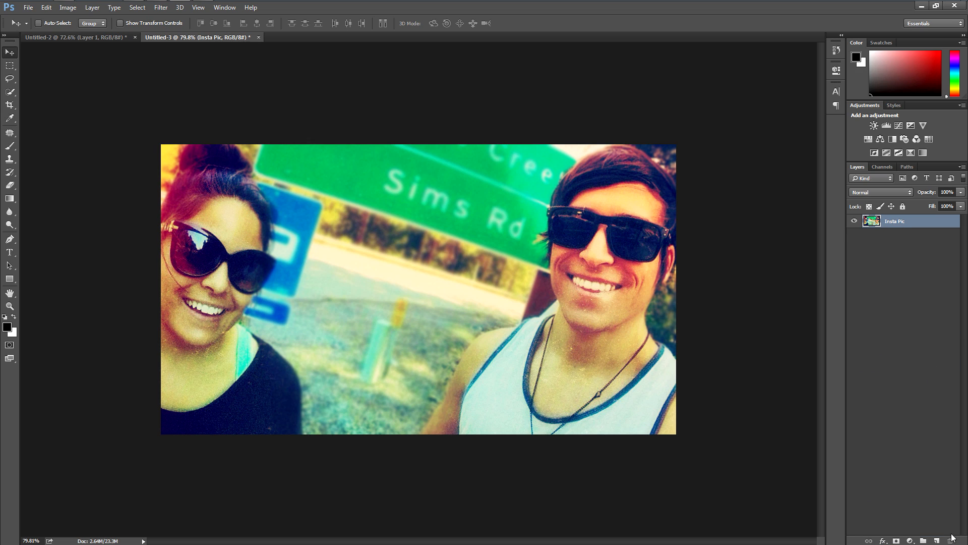
- Duplicate the Insta Pic layer and rename the copy B&W
{"action": "left_click", "coordinate": [902, 220]}
{"action": "left_click_drag", "start_coordinate": [895, 223], "coordinate": [937, 540]}
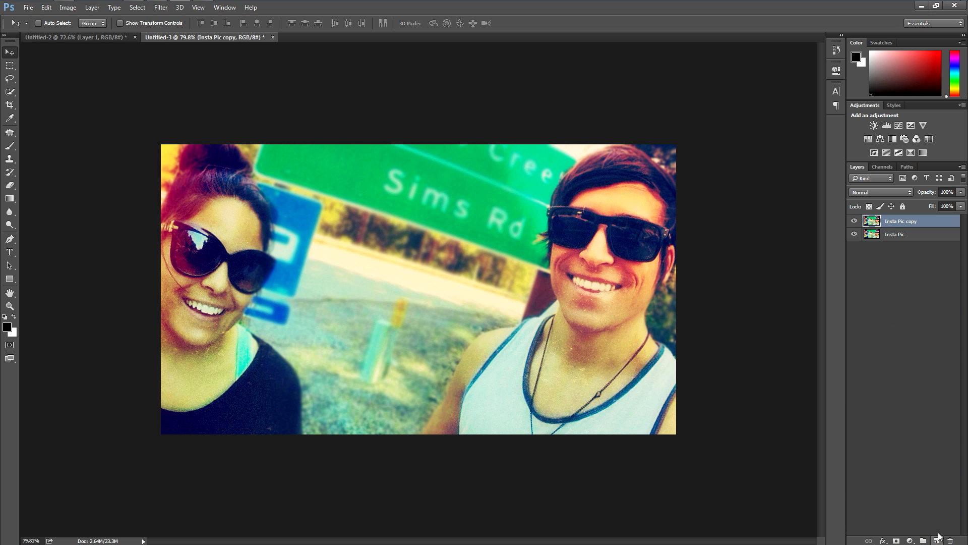
{"action": "double_click", "coordinate": [908, 223]}
{"action": "type", "text": "B&W"}
{"action": "left_click", "coordinate": [892, 272]}
- Place the B&W layer below Insta Pic and add a Hue/Saturation adjustment directly above it with saturation -100
{"action": "left_click", "coordinate": [900, 223]}
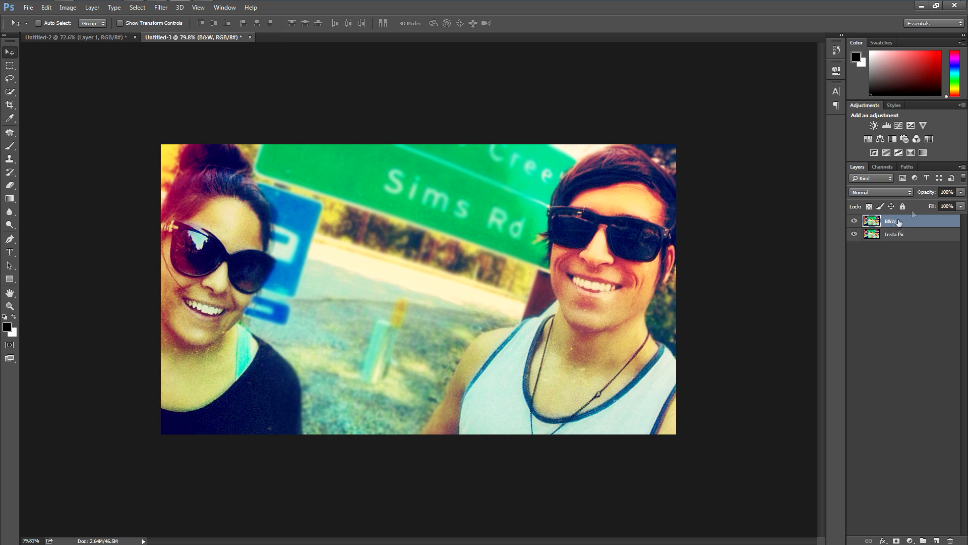
{"action": "left_click_drag", "start_coordinate": [896, 222], "coordinate": [883, 262]}
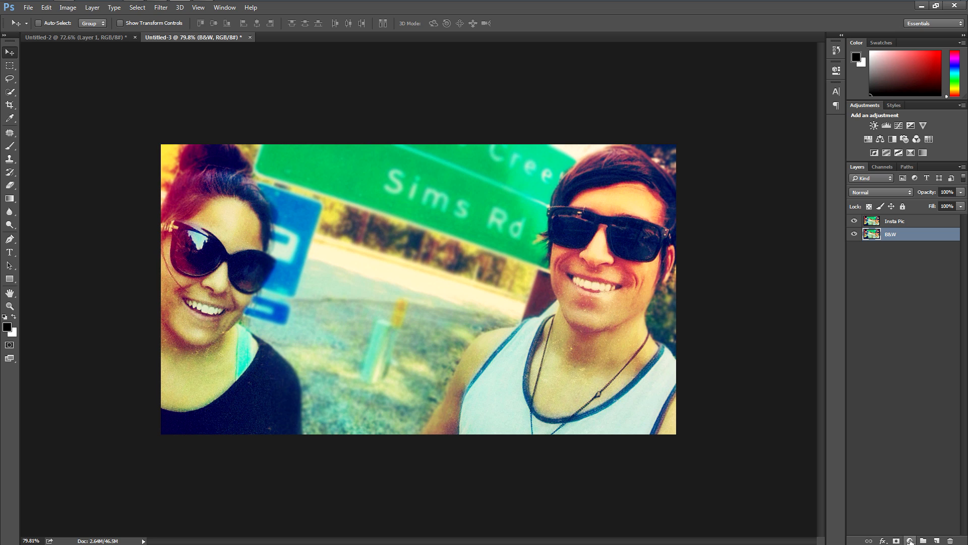
{"action": "left_click", "coordinate": [910, 541]}
{"action": "left_click", "coordinate": [923, 440]}
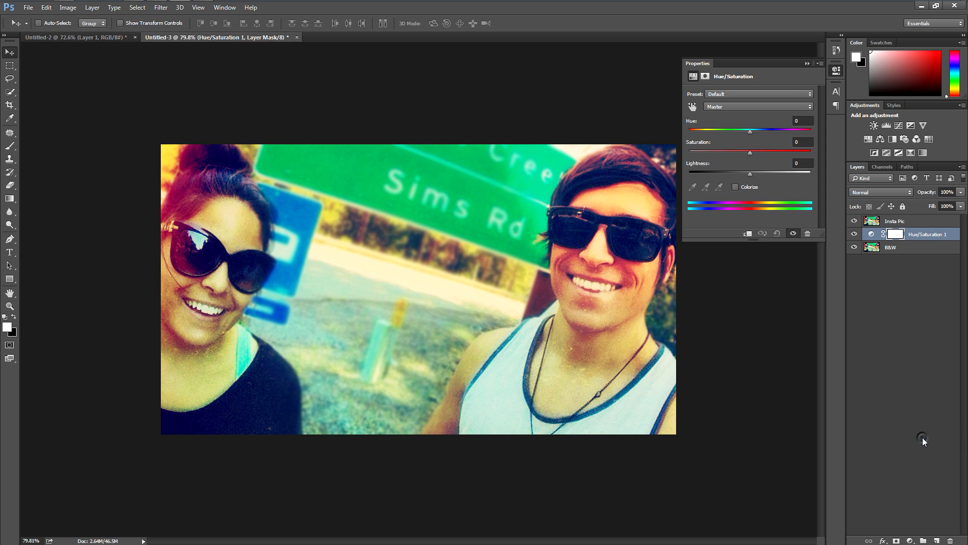
{"action": "left_click_drag", "start_coordinate": [749, 152], "coordinate": [680, 152]}
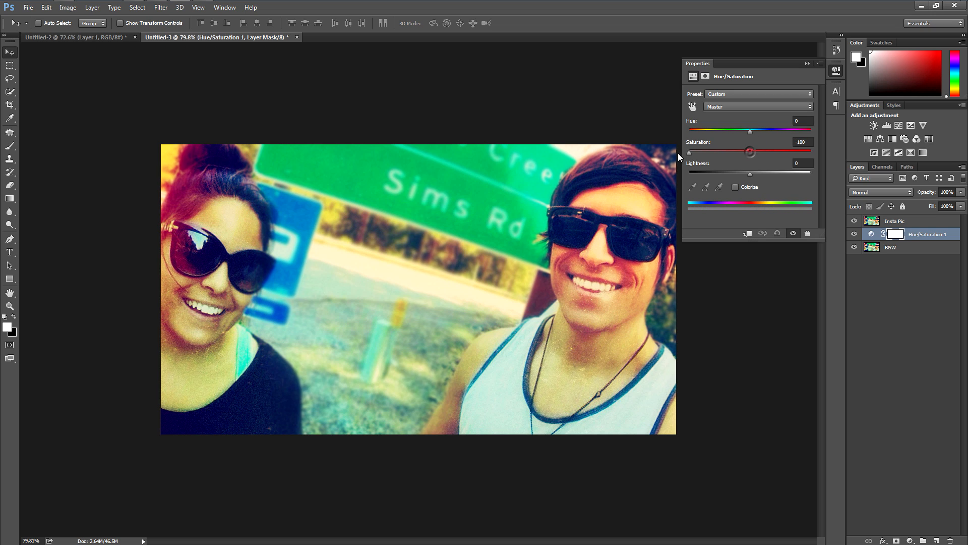
{"action": "left_click", "coordinate": [838, 73]}
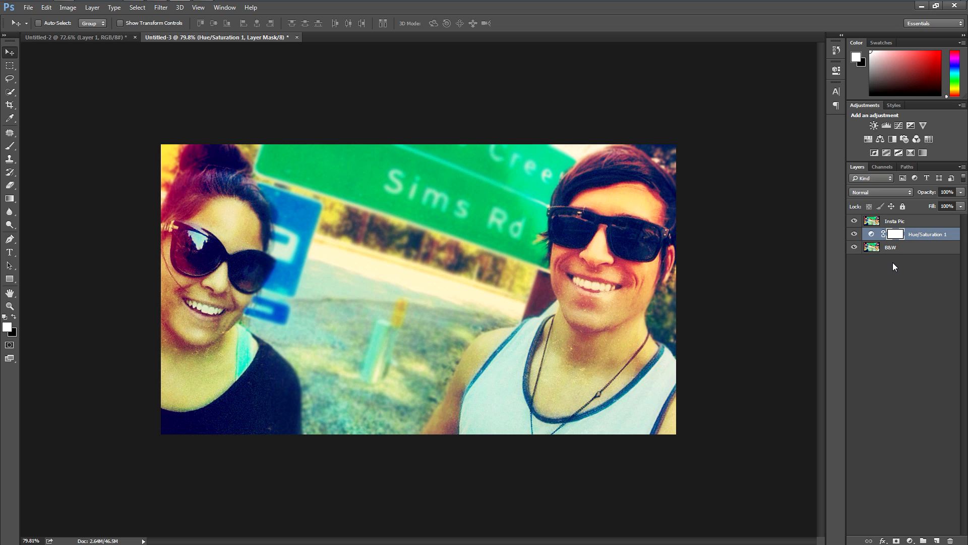
- On the Insta Pic layer, erase the signs, trees and gravel between and behind the two people with a 300 px eraser
{"action": "left_click", "coordinate": [903, 221]}
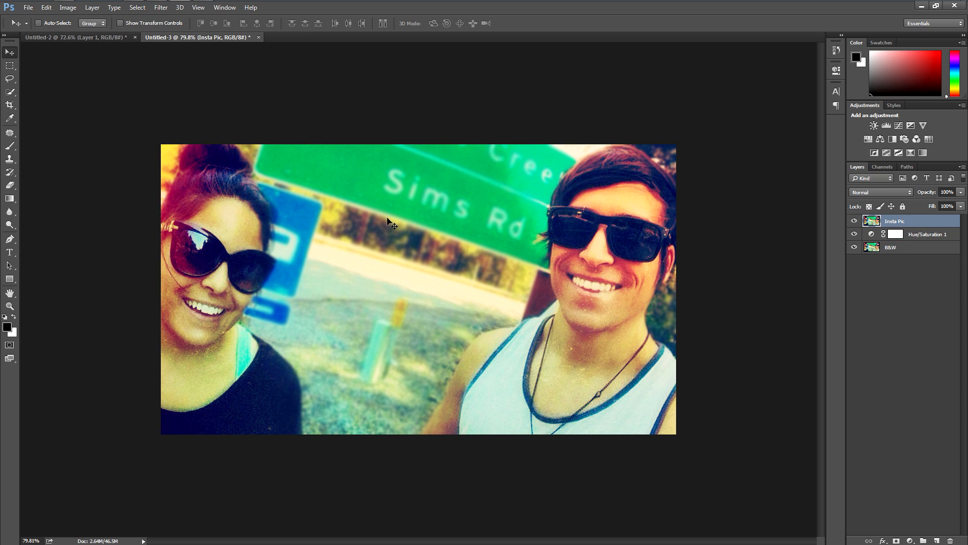
{"action": "key", "text": "e"}
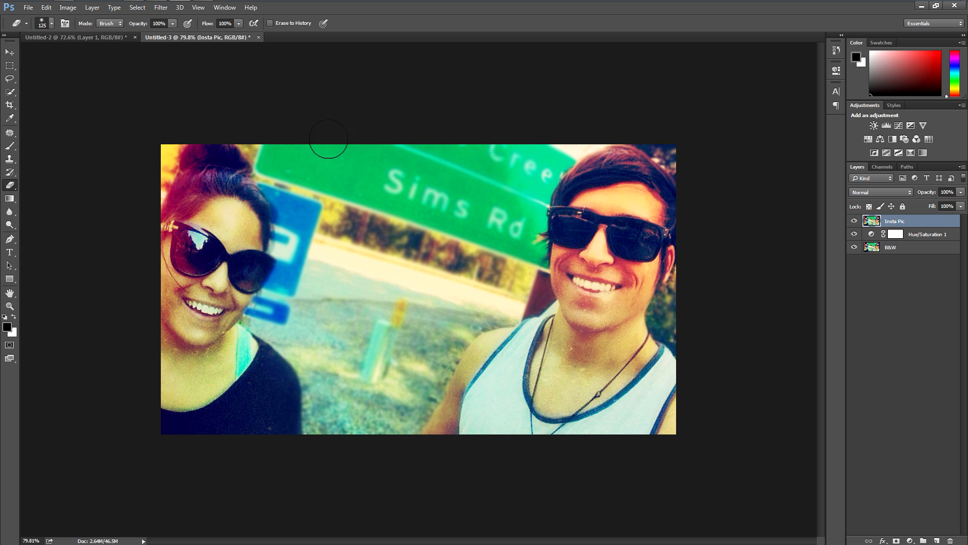
{"action": "right_click", "coordinate": [9, 186]}
{"action": "left_click", "coordinate": [22, 184]}
{"action": "key", "text": "bracketright"}
{"action": "key", "text": "bracketright"}
{"action": "key", "text": "bracketright"}
{"action": "key", "text": "bracketright"}
{"action": "key", "text": "bracketright"}
{"action": "mouse_move", "coordinate": [375, 169]}
{"action": "left_mouse_down"}
{"action": "mouse_move", "coordinate": [362, 407]}
{"action": "mouse_move", "coordinate": [388, 324]}
{"action": "mouse_move", "coordinate": [514, 149]}
{"action": "left_mouse_up"}
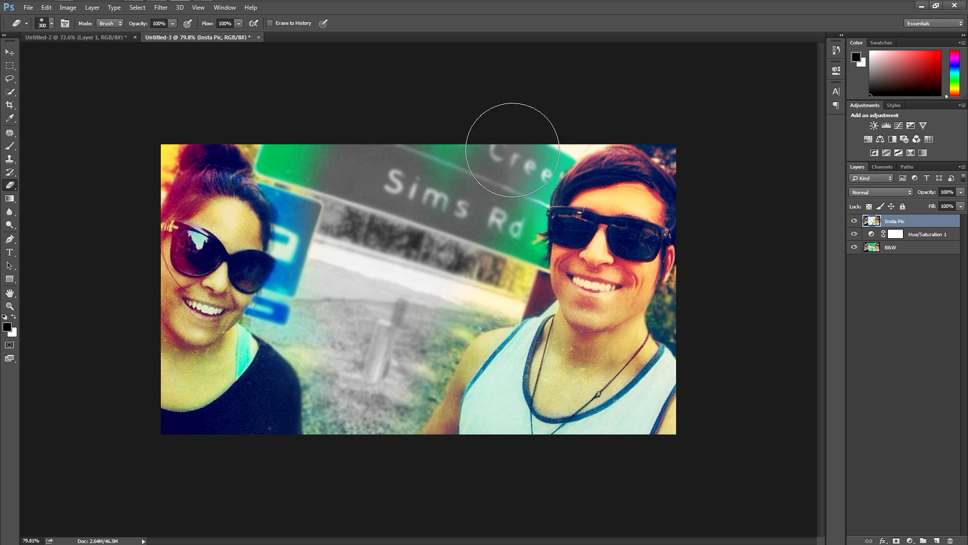
{"action": "left_click_drag", "start_coordinate": [332, 159], "coordinate": [309, 150]}
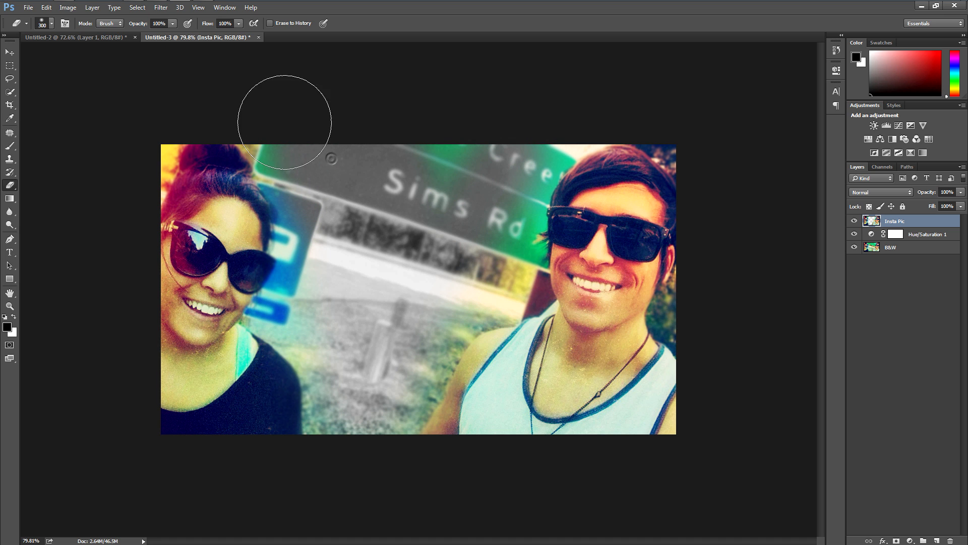
{"action": "mouse_move", "coordinate": [115, 153]}
{"action": "left_mouse_down"}
{"action": "mouse_move", "coordinate": [131, 158]}
{"action": "mouse_move", "coordinate": [119, 165]}
{"action": "left_mouse_up"}
{"action": "mouse_move", "coordinate": [314, 216]}
{"action": "left_mouse_down"}
{"action": "mouse_move", "coordinate": [312, 324]}
{"action": "mouse_move", "coordinate": [291, 318]}
{"action": "mouse_move", "coordinate": [372, 320]}
{"action": "mouse_move", "coordinate": [414, 237]}
{"action": "left_mouse_up"}
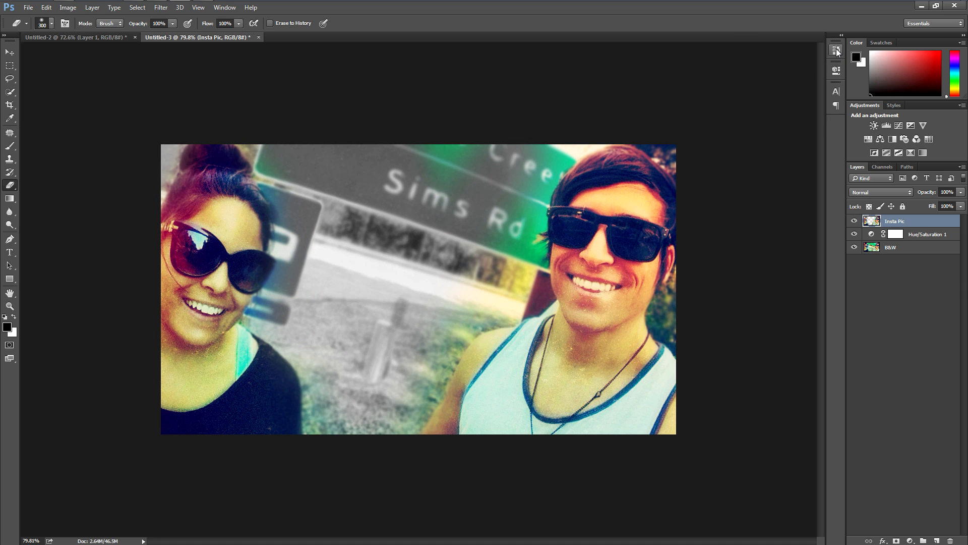
- Revert the document to its initial snapshot in the history, and restore the latest eraser state
{"action": "key", "text": "ctrl+z"}
{"action": "left_click", "coordinate": [836, 51]}
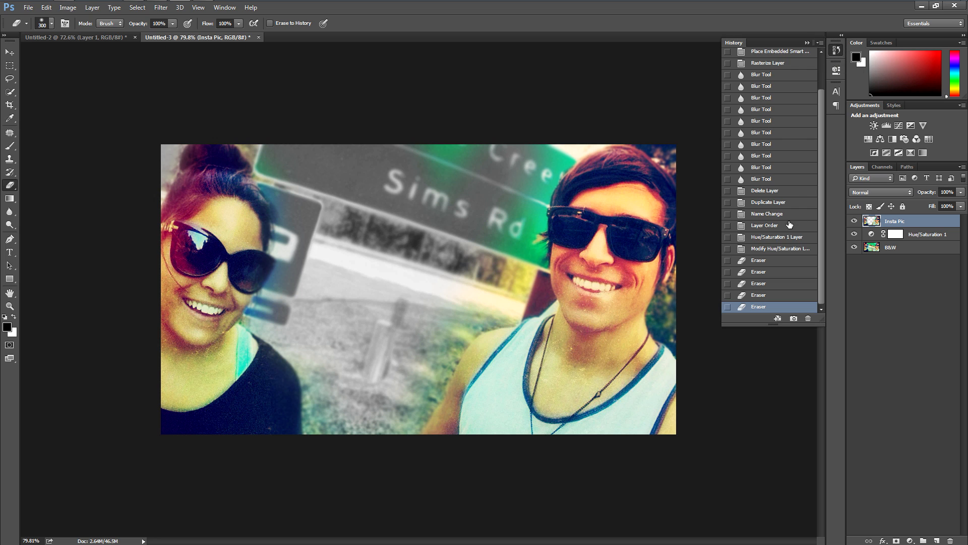
{"action": "scroll", "coordinate": [771, 284], "scroll_direction": "up", "scroll_amount": 2}
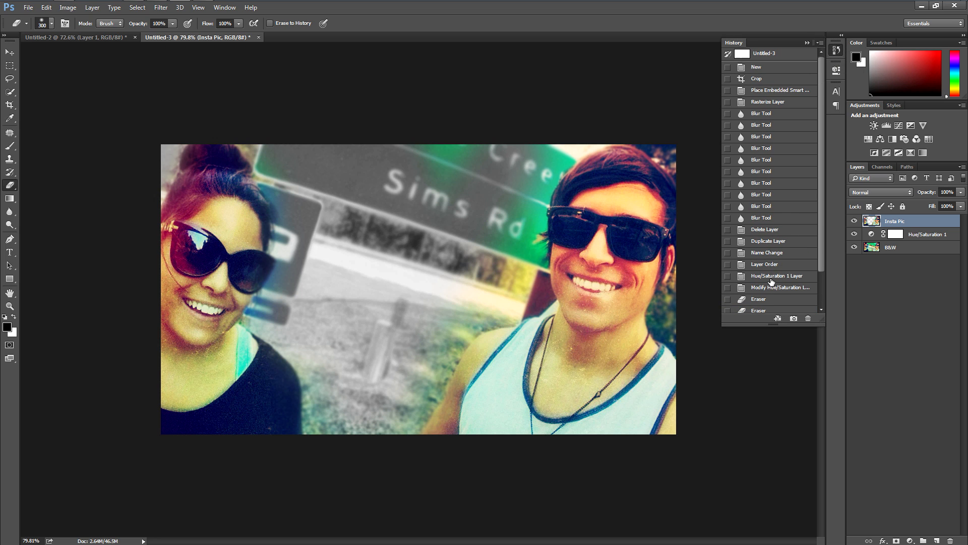
{"action": "left_click", "coordinate": [771, 53]}
{"action": "scroll", "coordinate": [777, 147], "scroll_direction": "down", "scroll_amount": 2}
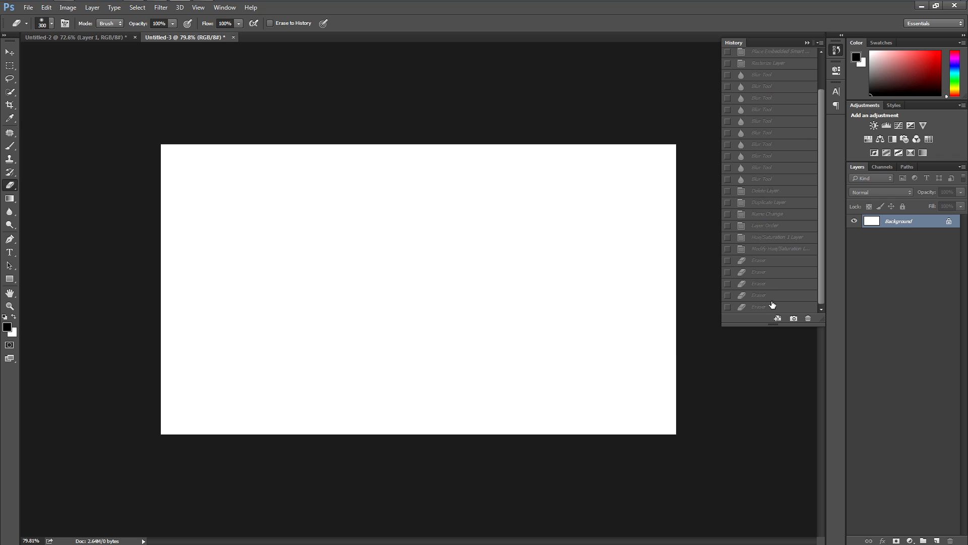
{"action": "left_click", "coordinate": [777, 301]}
{"action": "left_click", "coordinate": [834, 49]}
- Reduce the eraser to 175 px and erase the coloured trees and sign edge beside the man's face
{"action": "key", "text": "bracketleft"}
{"action": "key", "text": "bracketleft"}
{"action": "key", "text": "bracketleft"}
{"action": "key", "text": "bracketleft"}
{"action": "key", "text": "bracketleft"}
{"action": "mouse_move", "coordinate": [519, 256]}
{"action": "left_mouse_down"}
{"action": "mouse_move", "coordinate": [518, 284]}
{"action": "mouse_move", "coordinate": [449, 316]}
{"action": "mouse_move", "coordinate": [439, 343]}
{"action": "mouse_move", "coordinate": [478, 269]}
{"action": "left_mouse_up"}
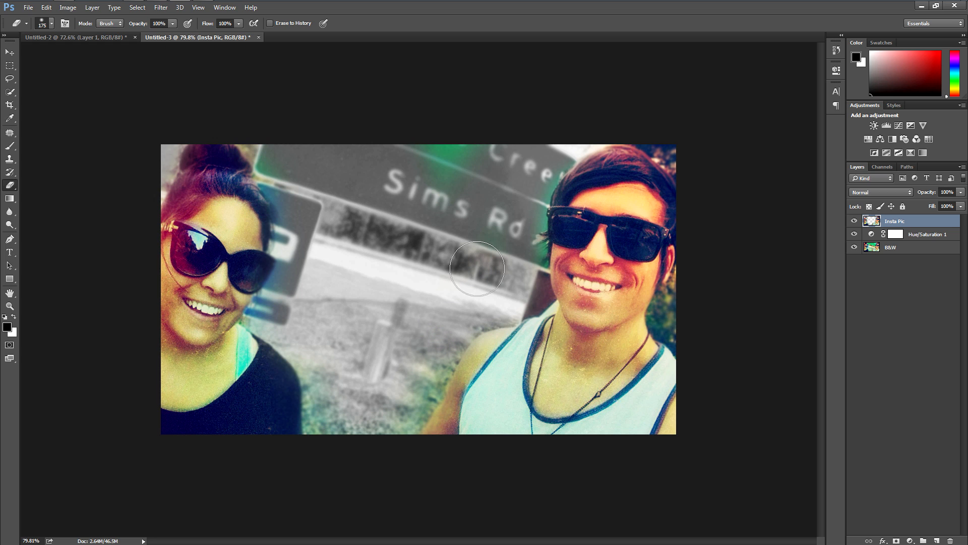
- Reduce the eraser to 100 px and erase the colour from the sign beside the woman's face and the trees behind the man
{"action": "key", "text": "bracketleft"}
{"action": "key", "text": "bracketleft"}
{"action": "key", "text": "bracketleft"}
{"action": "left_click_drag", "start_coordinate": [273, 312], "coordinate": [258, 320]}
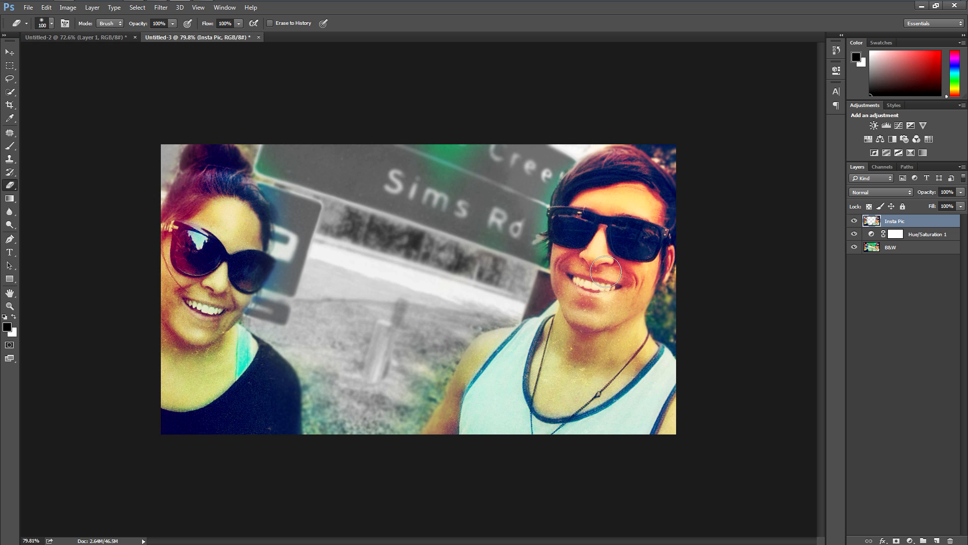
{"action": "mouse_move", "coordinate": [674, 281]}
{"action": "left_mouse_down"}
{"action": "mouse_move", "coordinate": [670, 331]}
{"action": "mouse_move", "coordinate": [680, 341]}
{"action": "mouse_move", "coordinate": [661, 316]}
{"action": "mouse_move", "coordinate": [691, 273]}
{"action": "mouse_move", "coordinate": [689, 178]}
{"action": "mouse_move", "coordinate": [640, 128]}
{"action": "mouse_move", "coordinate": [674, 146]}
{"action": "mouse_move", "coordinate": [652, 140]}
{"action": "left_mouse_up"}
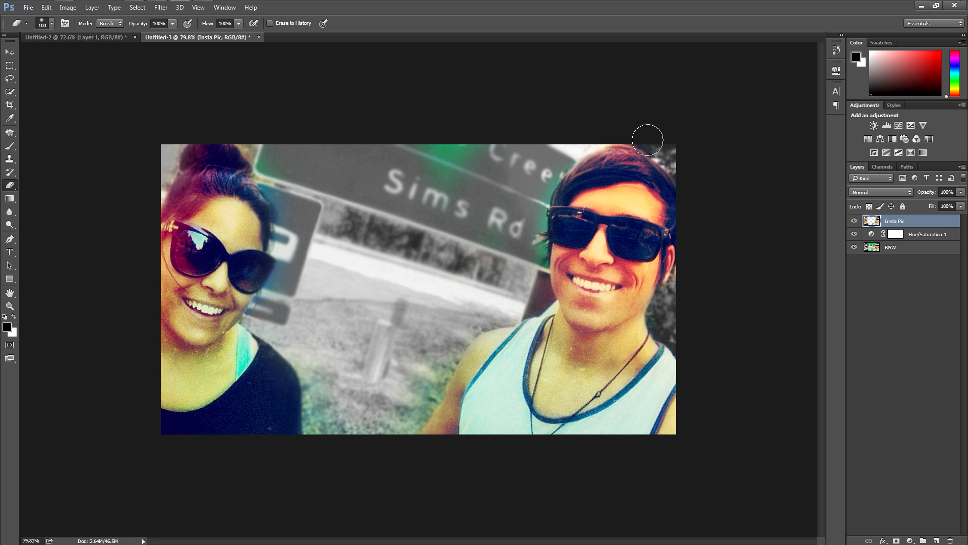
- Erase the remaining colour from the green sign and the gravel, enlarging the eraser to 175 px, and return to the Move tool
{"action": "left_click_drag", "start_coordinate": [460, 141], "coordinate": [421, 152]}
{"action": "key", "text": "bracketright"}
{"action": "key", "text": "bracketright"}
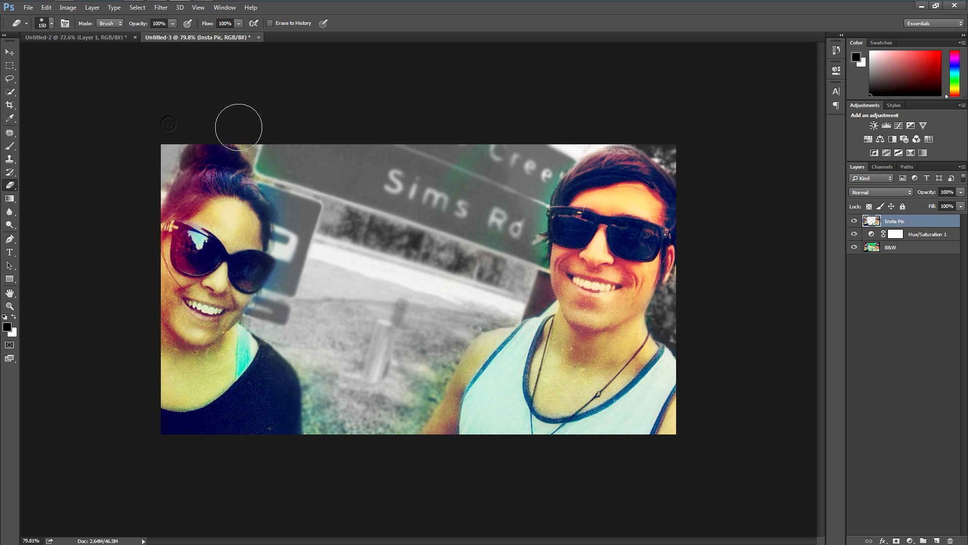
{"action": "key", "text": "bracketright"}
{"action": "mouse_move", "coordinate": [331, 388]}
{"action": "left_mouse_down"}
{"action": "mouse_move", "coordinate": [327, 427]}
{"action": "mouse_move", "coordinate": [320, 349]}
{"action": "mouse_move", "coordinate": [414, 353]}
{"action": "mouse_move", "coordinate": [395, 392]}
{"action": "mouse_move", "coordinate": [498, 319]}
{"action": "left_mouse_up"}
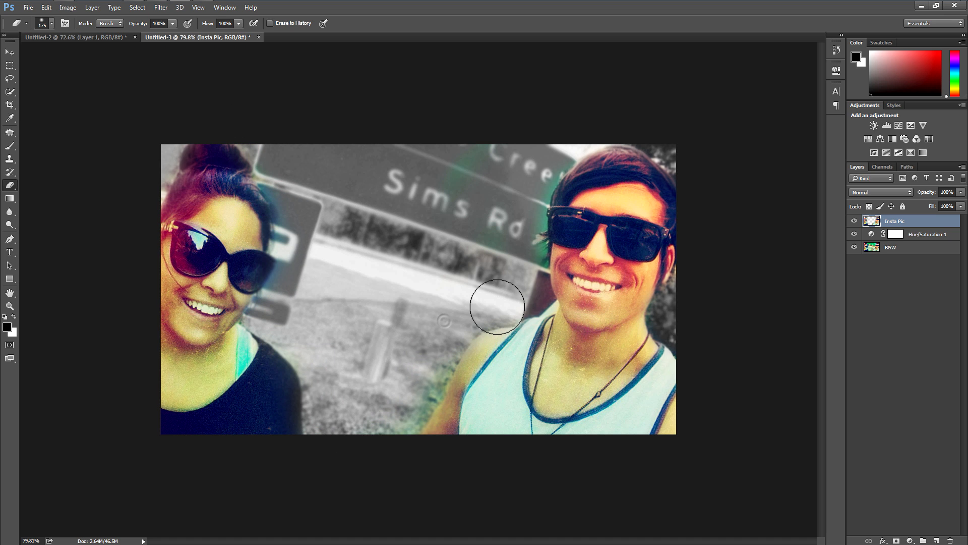
{"action": "scroll", "coordinate": [499, 319], "scroll_direction": "down", "scroll_amount": 7}
{"action": "scroll", "coordinate": [117, 172], "scroll_direction": "up", "scroll_amount": 3}
{"action": "left_click", "coordinate": [9, 52]}
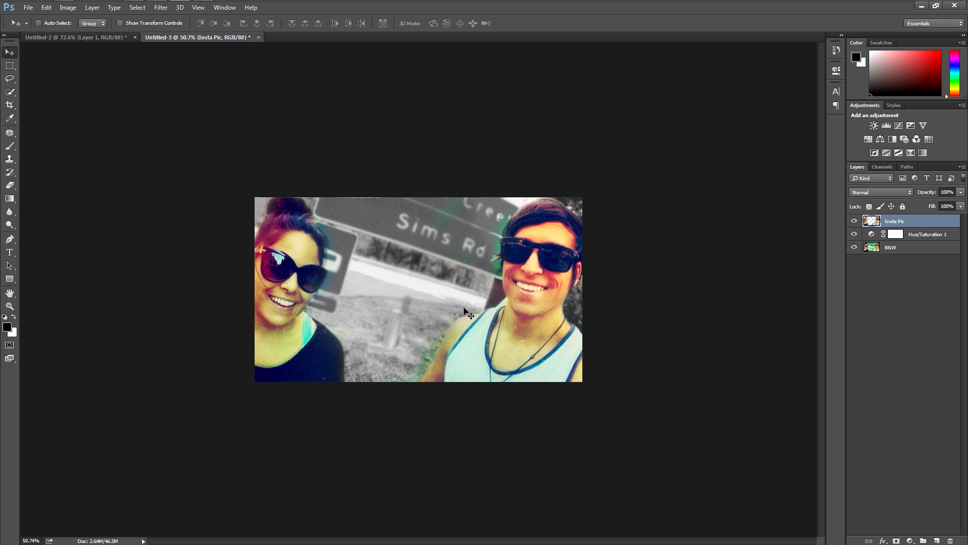
- Add a Gradient Fill layer above Insta Pic and load the Violet, Orange preset
{"action": "scroll", "coordinate": [456, 285], "scroll_direction": "down", "scroll_amount": 4}
{"action": "scroll", "coordinate": [424, 295], "scroll_direction": "up", "scroll_amount": 4}
{"action": "left_click", "coordinate": [909, 541]}
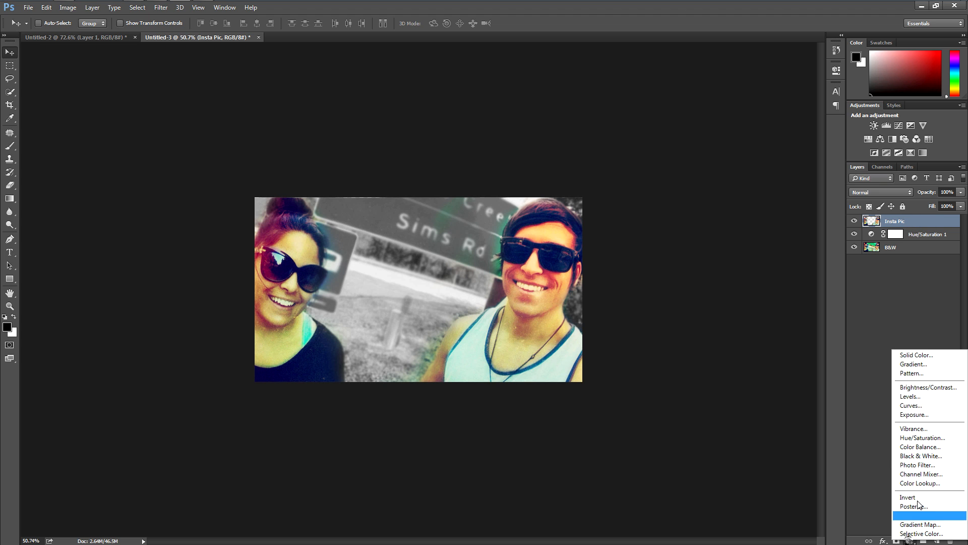
{"action": "left_click", "coordinate": [921, 364]}
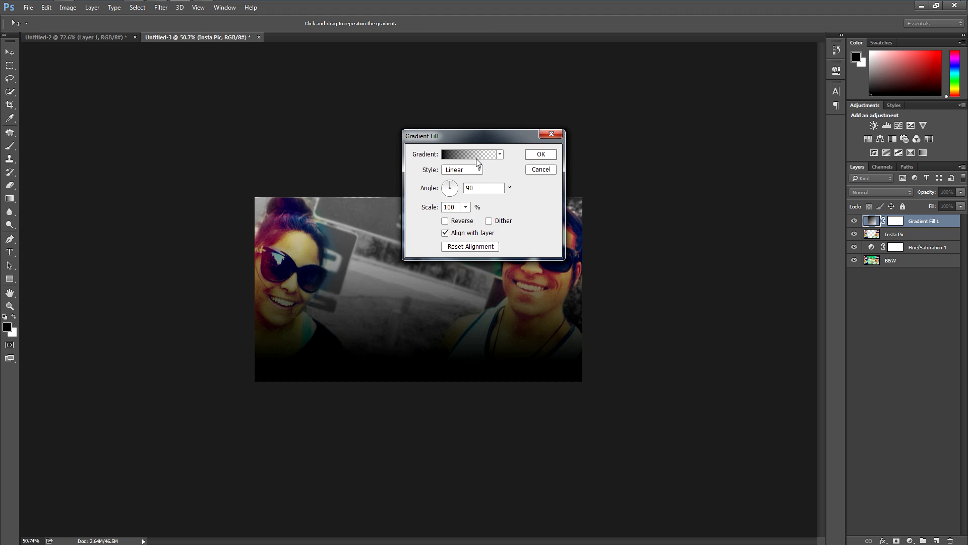
{"action": "left_click", "coordinate": [481, 155]}
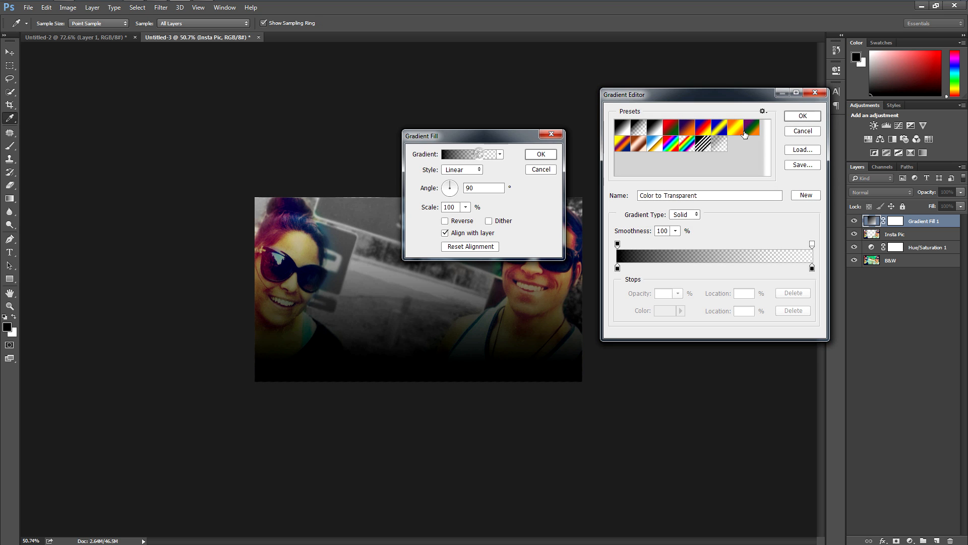
{"action": "left_click", "coordinate": [687, 128]}
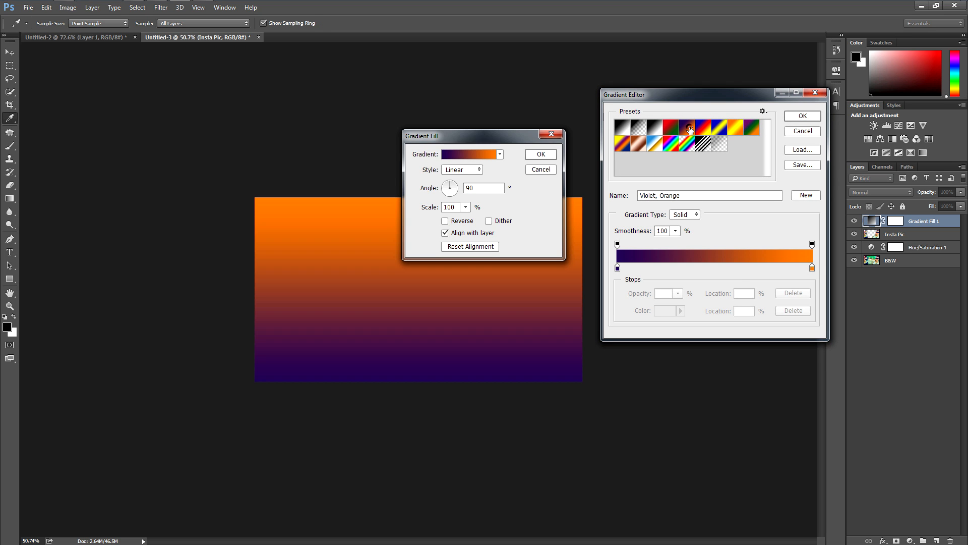
- Recolour the gradient's violet stop to dark blue 0f4c73 and its orange stop to black 000000, and accept the fill
{"action": "double_click", "coordinate": [617, 268]}
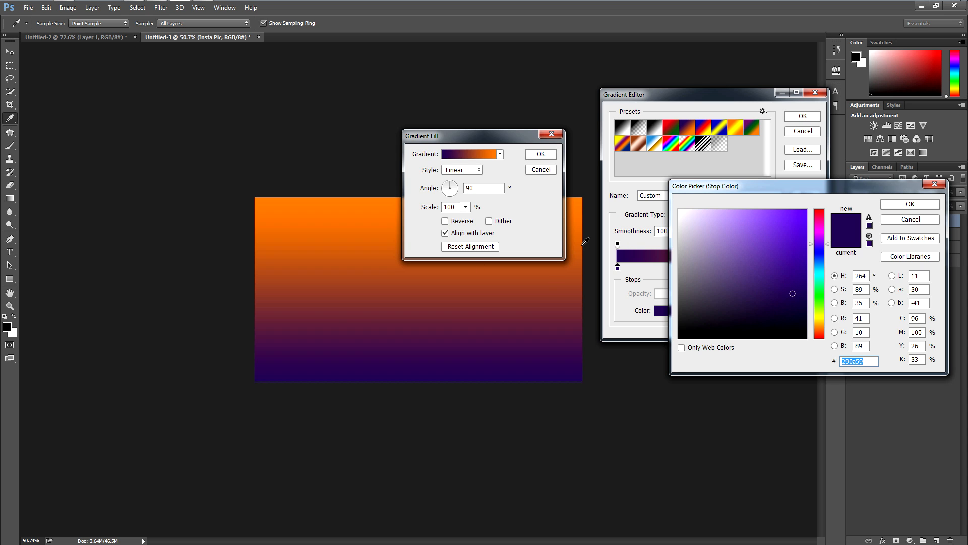
{"action": "mouse_move", "coordinate": [823, 308]}
{"action": "left_mouse_down"}
{"action": "mouse_move", "coordinate": [824, 263]}
{"action": "mouse_move", "coordinate": [778, 280]}
{"action": "mouse_move", "coordinate": [797, 286]}
{"action": "mouse_move", "coordinate": [791, 280]}
{"action": "left_mouse_up"}
{"action": "left_click", "coordinate": [903, 204]}
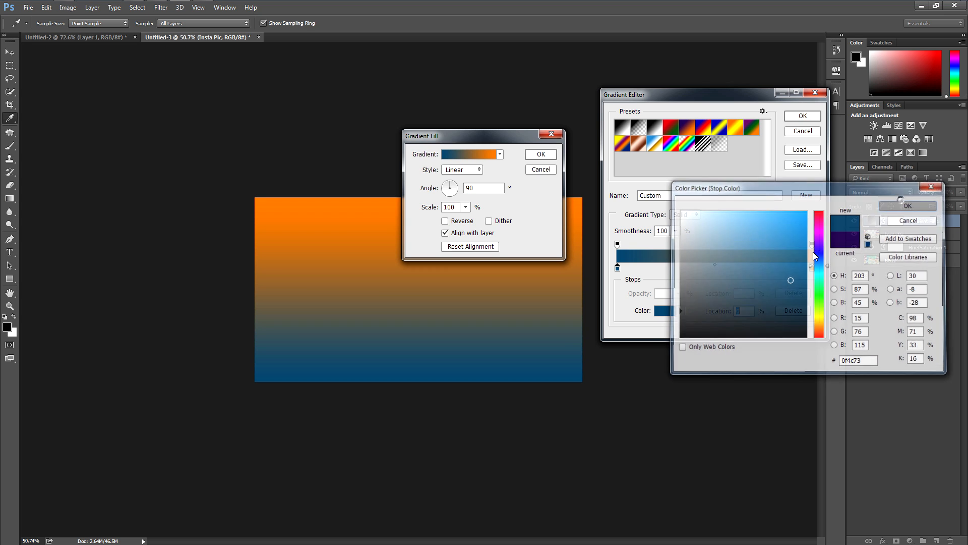
{"action": "double_click", "coordinate": [812, 265]}
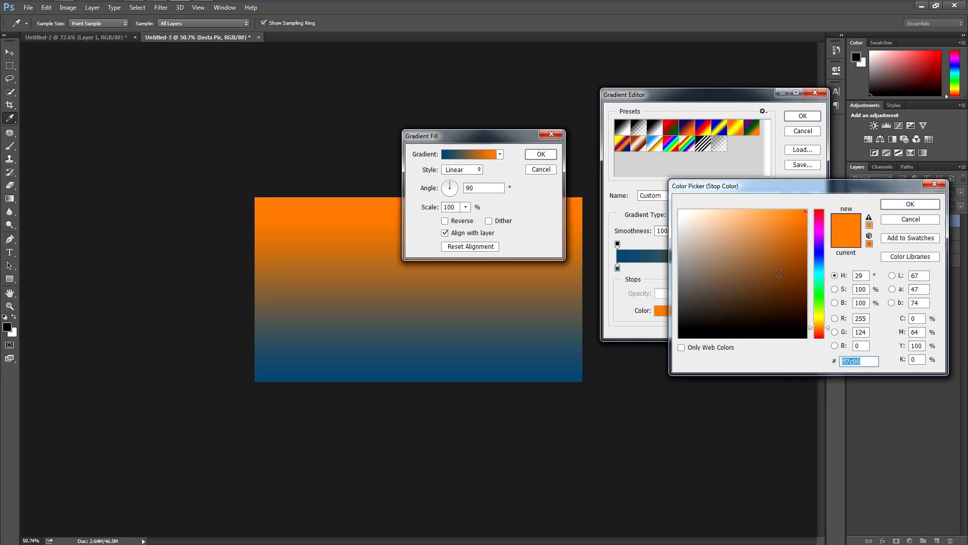
{"action": "left_click_drag", "start_coordinate": [723, 272], "coordinate": [654, 348]}
{"action": "left_click", "coordinate": [897, 206]}
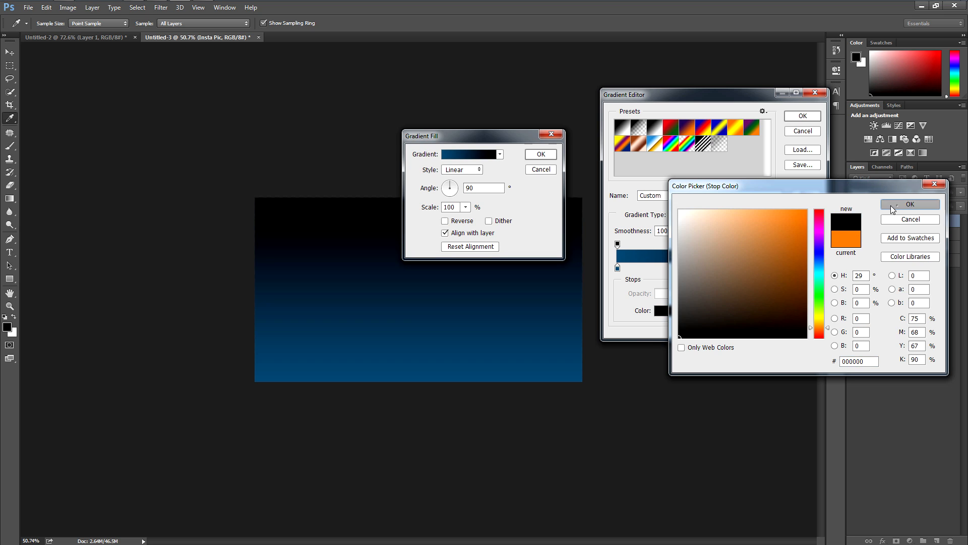
{"action": "left_click", "coordinate": [805, 115]}
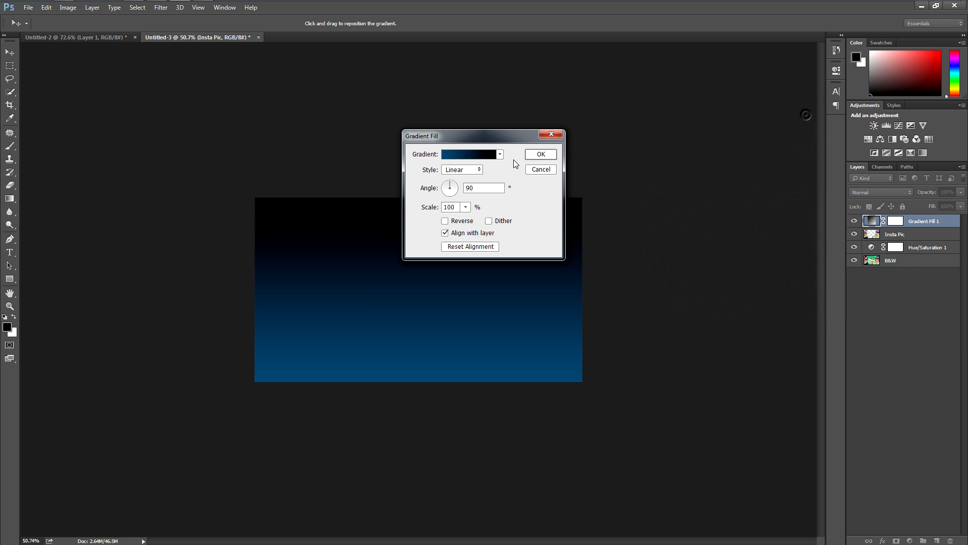
{"action": "left_click", "coordinate": [542, 154]}
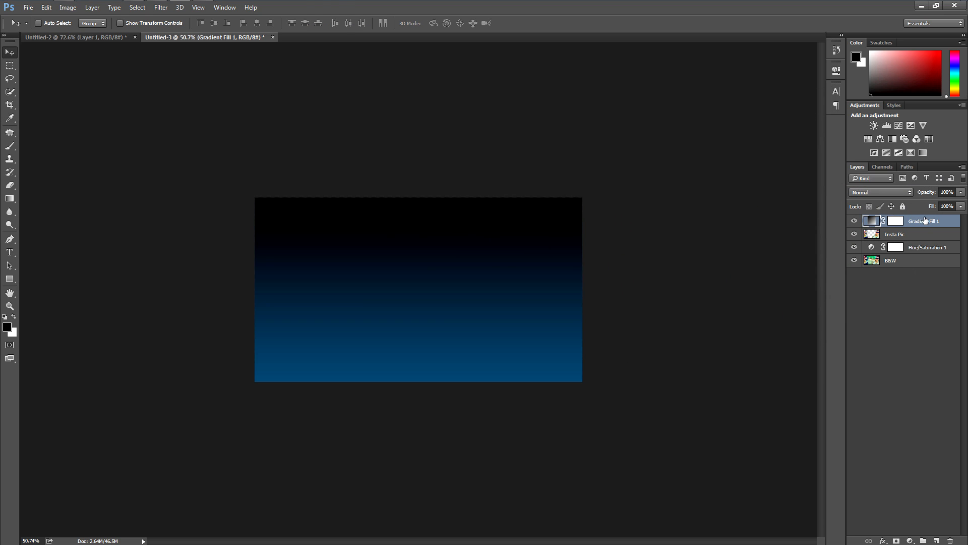
- Set the gradient fill layer's blend mode to Linear Dodge (Add)
{"action": "left_click", "coordinate": [861, 193]}
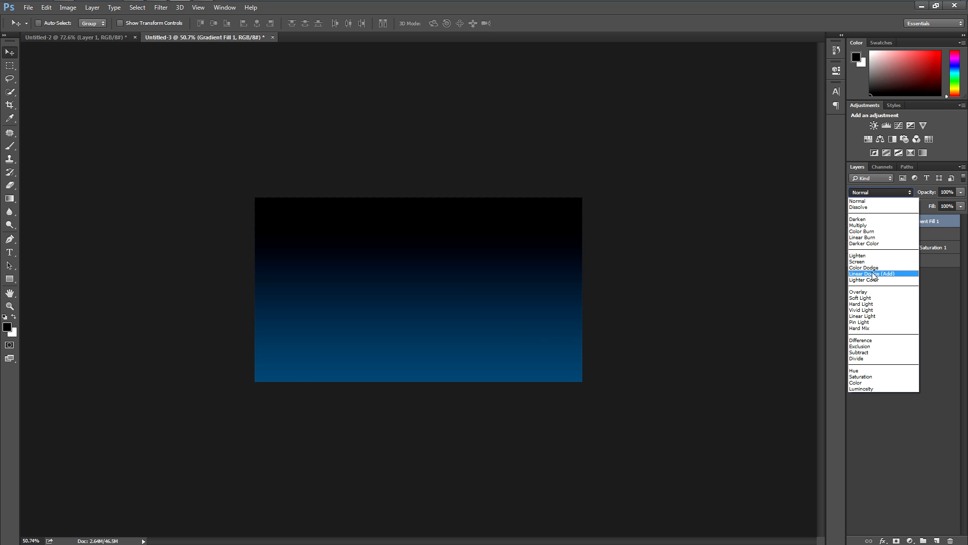
{"action": "left_click", "coordinate": [879, 273]}
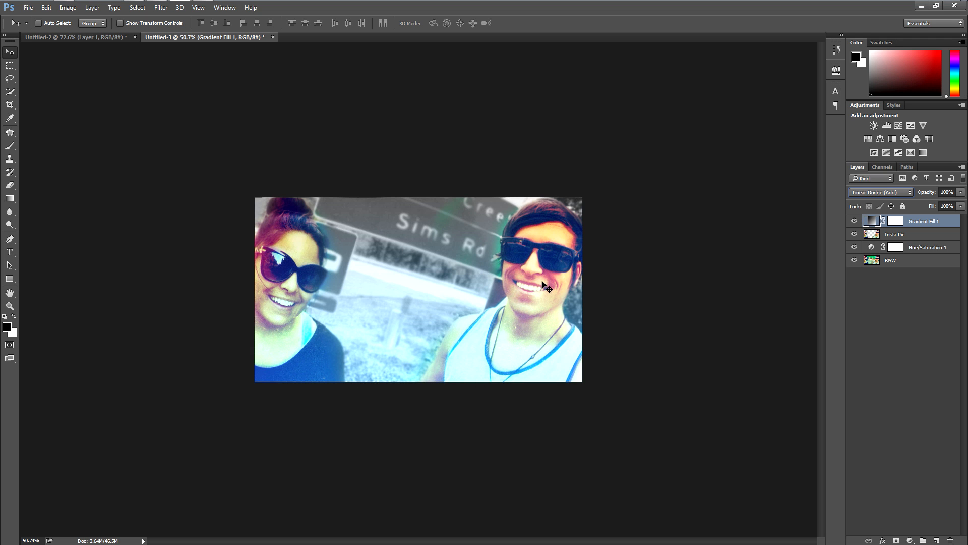
- Preview other blend modes such as Lighten and Color Dodge on the gradient fill layer, and return to Linear Dodge (Add)
{"action": "scroll", "coordinate": [481, 296], "scroll_direction": "up", "scroll_amount": 7}
{"action": "scroll", "coordinate": [482, 296], "scroll_direction": "down", "scroll_amount": 6}
{"action": "scroll", "coordinate": [482, 298], "scroll_direction": "up", "scroll_amount": 4}
{"action": "scroll", "coordinate": [482, 298], "scroll_direction": "down", "scroll_amount": 4}
{"action": "scroll", "coordinate": [482, 298], "scroll_direction": "up", "scroll_amount": 2}
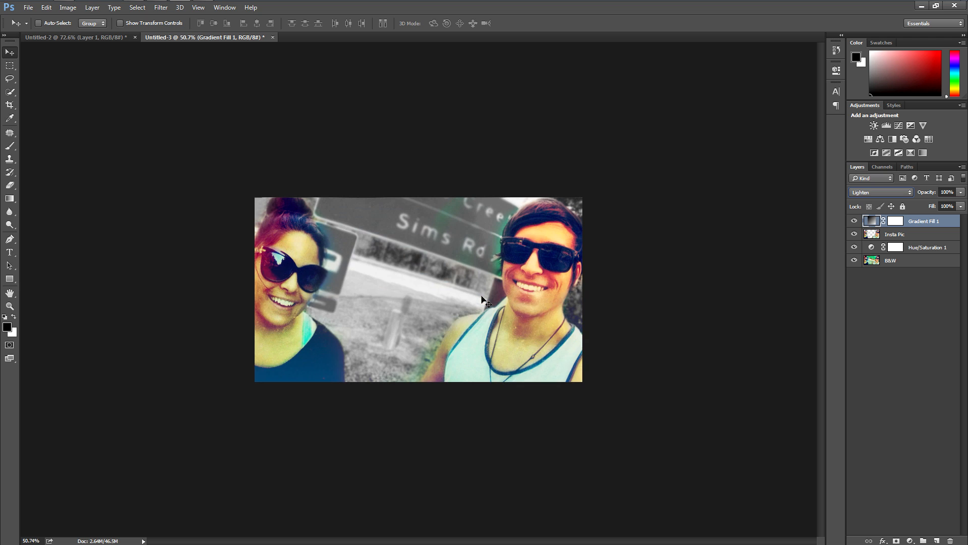
{"action": "scroll", "coordinate": [482, 299], "scroll_direction": "down", "scroll_amount": 3}
{"action": "scroll", "coordinate": [482, 298], "scroll_direction": "up", "scroll_amount": 2}
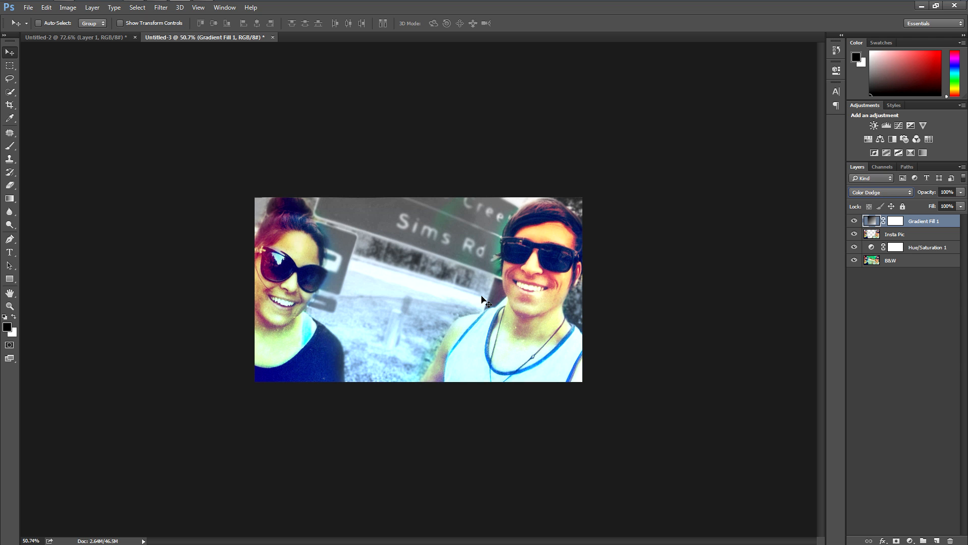
{"action": "scroll", "coordinate": [441, 331], "scroll_direction": "down", "scroll_amount": 1}
{"action": "scroll", "coordinate": [441, 332], "scroll_direction": "up", "scroll_amount": 6}
{"action": "scroll", "coordinate": [441, 332], "scroll_direction": "down", "scroll_amount": 6}
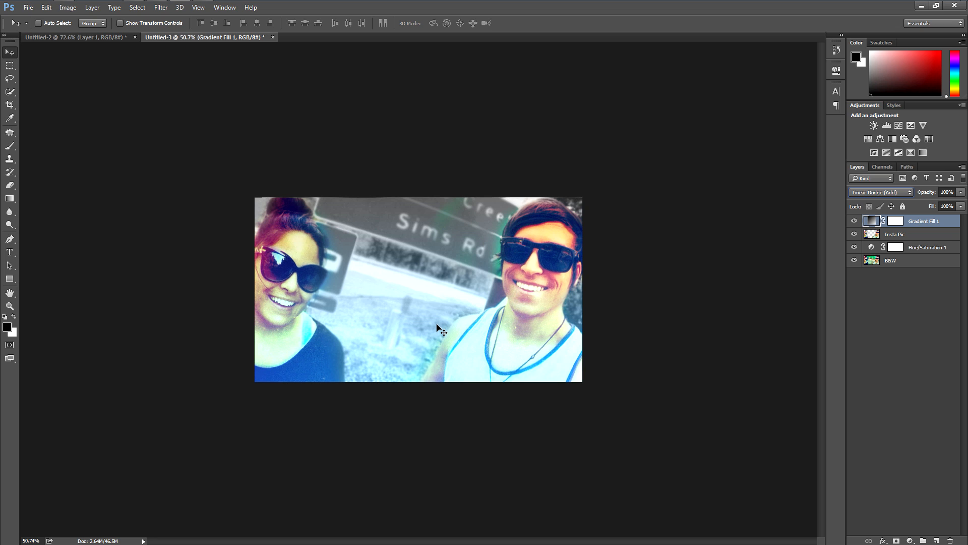
- Save the document to the Desktop as a Photoshop file named Tut Thumbbbsss, with Maximize Compatibility on
{"action": "left_click", "coordinate": [934, 341]}
{"action": "left_click", "coordinate": [926, 223]}
{"action": "key", "text": "ctrl+s"}
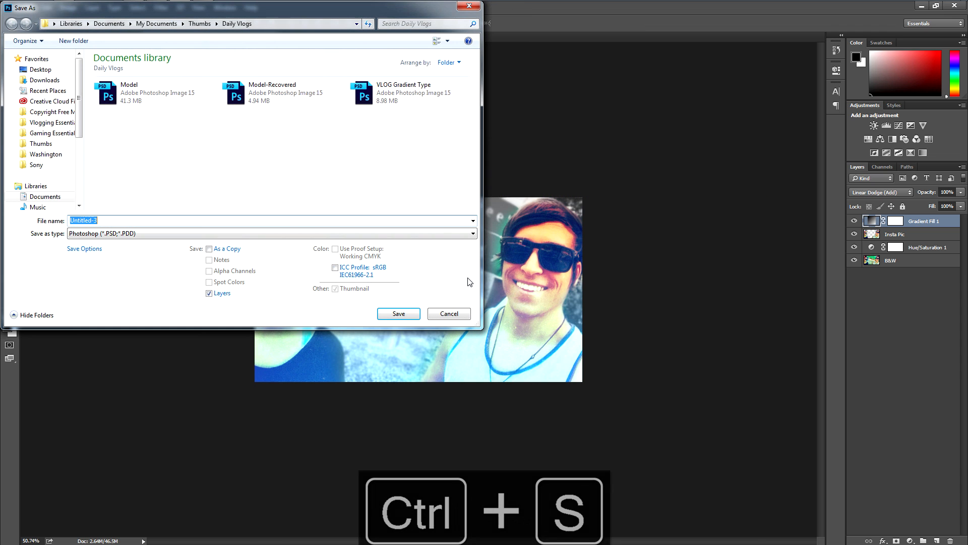
{"action": "left_click", "coordinate": [40, 69]}
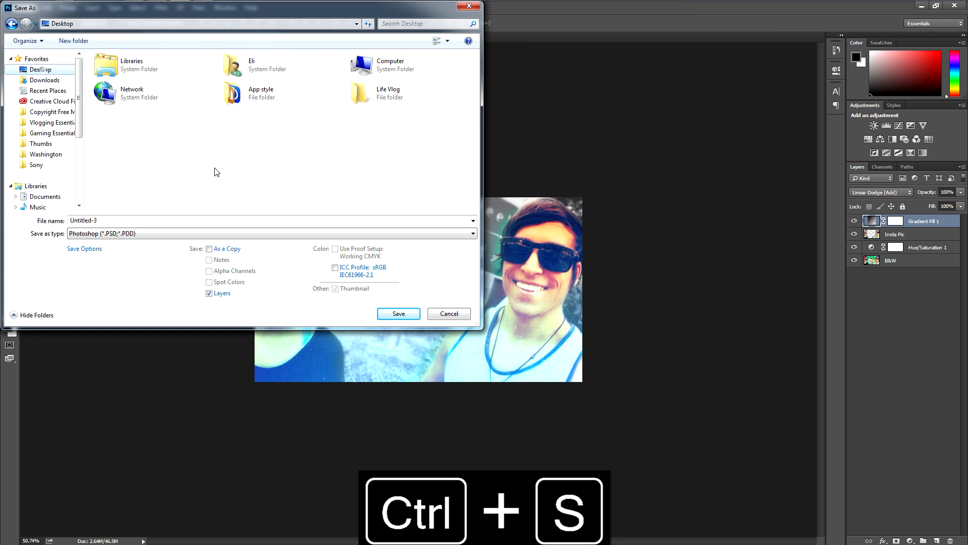
{"action": "left_click", "coordinate": [131, 218]}
{"action": "type", "text": "Tut Thumbbbs"}
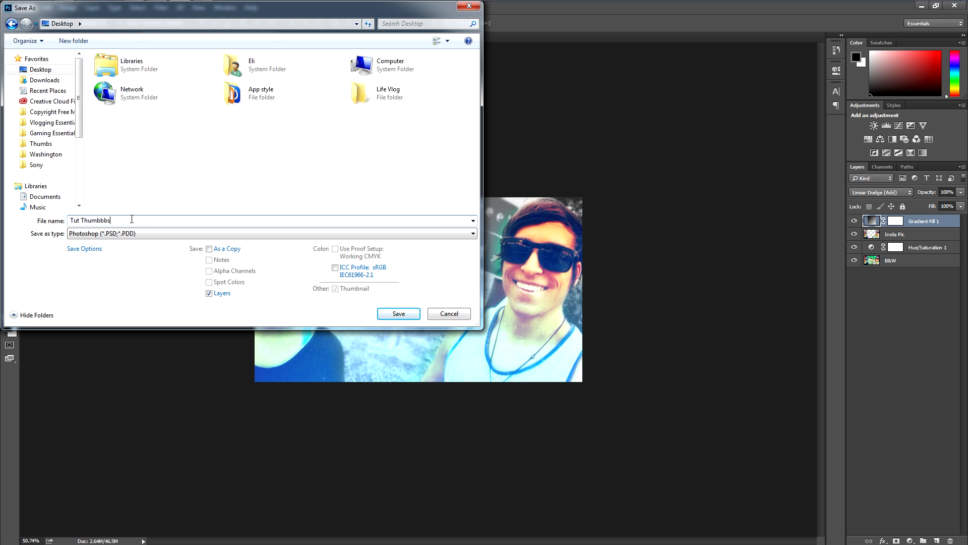
{"action": "key", "text": "Return"}
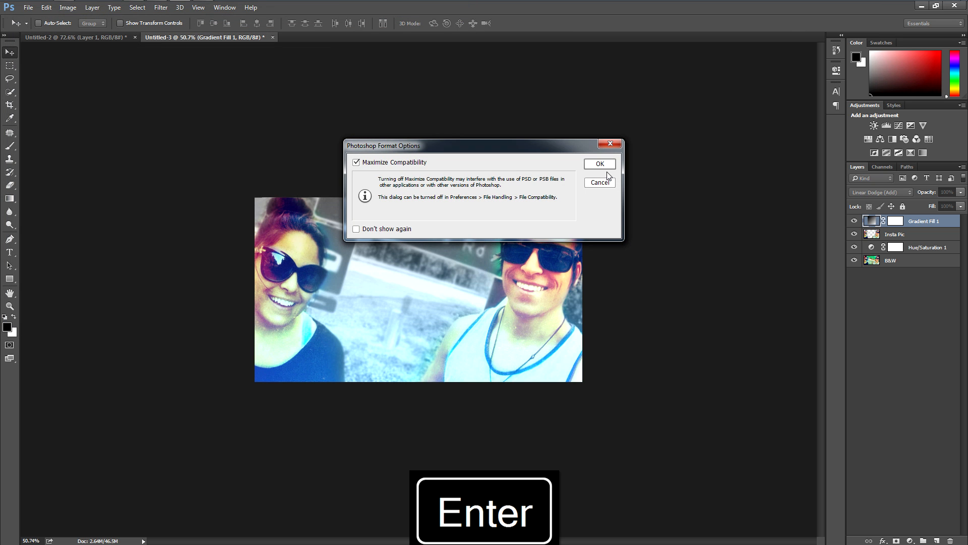
{"action": "left_click", "coordinate": [604, 166]}
- Reopen the gradient fill layer's gradient and set its dark blue stop to 134e6d
{"action": "scroll", "coordinate": [444, 256], "scroll_direction": "up", "scroll_amount": 7}
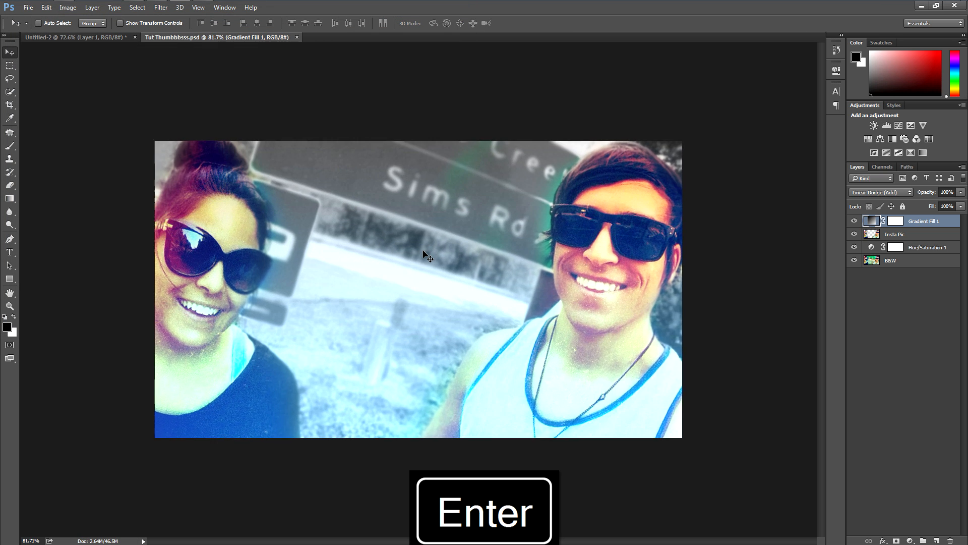
{"action": "scroll", "coordinate": [427, 257], "scroll_direction": "up", "scroll_amount": 1}
{"action": "scroll", "coordinate": [427, 256], "scroll_direction": "down", "scroll_amount": 2}
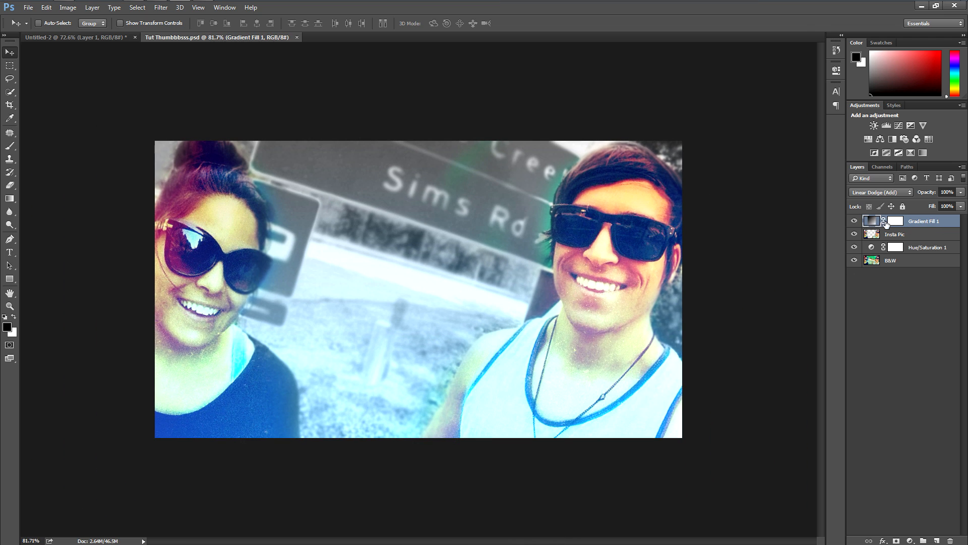
{"action": "double_click", "coordinate": [874, 222]}
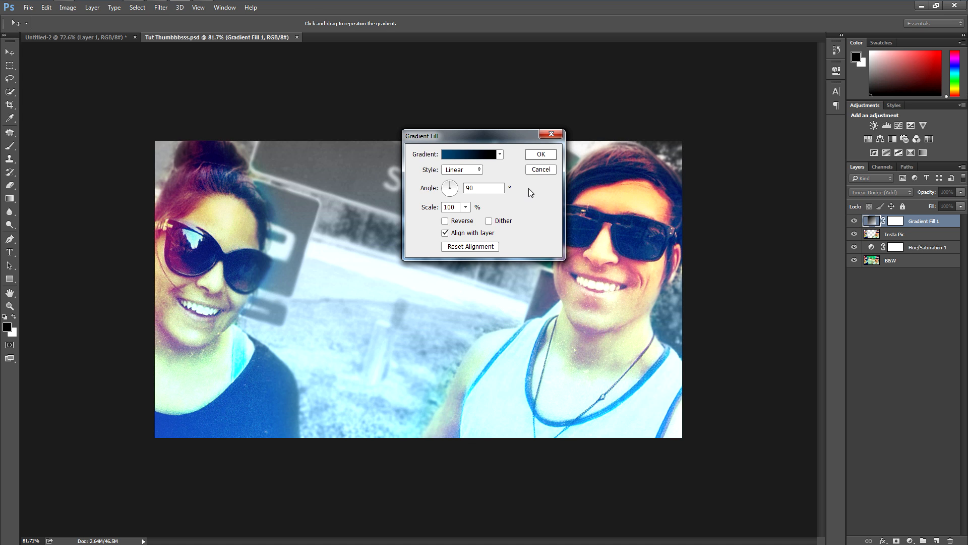
{"action": "left_click", "coordinate": [455, 155]}
{"action": "left_click", "coordinate": [618, 266]}
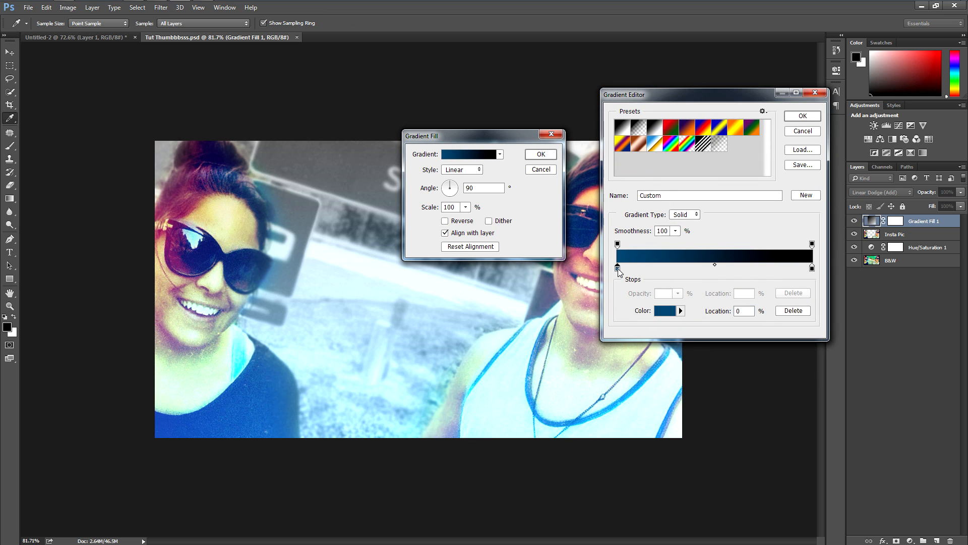
{"action": "double_click", "coordinate": [618, 266]}
{"action": "mouse_move", "coordinate": [771, 252]}
{"action": "left_mouse_down"}
{"action": "mouse_move", "coordinate": [771, 262]}
{"action": "mouse_move", "coordinate": [783, 260]}
{"action": "mouse_move", "coordinate": [786, 209]}
{"action": "left_mouse_up"}
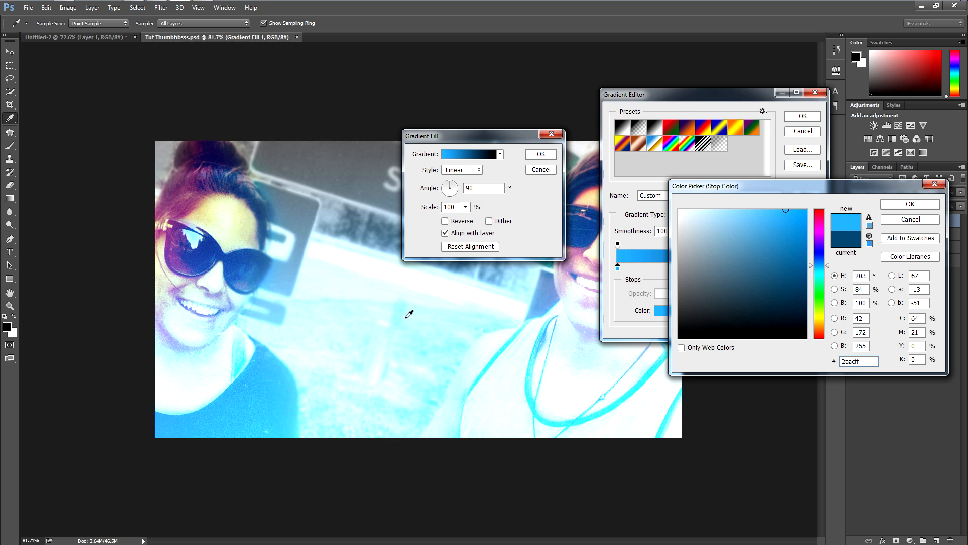
{"action": "mouse_move", "coordinate": [787, 283]}
{"action": "left_mouse_down"}
{"action": "mouse_move", "coordinate": [822, 267]}
{"action": "mouse_move", "coordinate": [822, 322]}
{"action": "mouse_move", "coordinate": [821, 201]}
{"action": "left_mouse_up"}
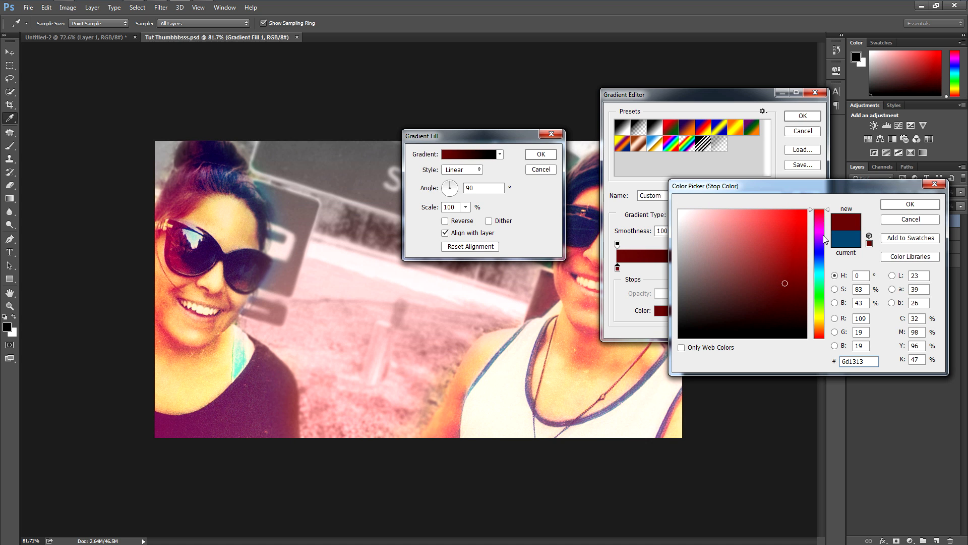
{"action": "left_click_drag", "start_coordinate": [819, 244], "coordinate": [821, 266]}
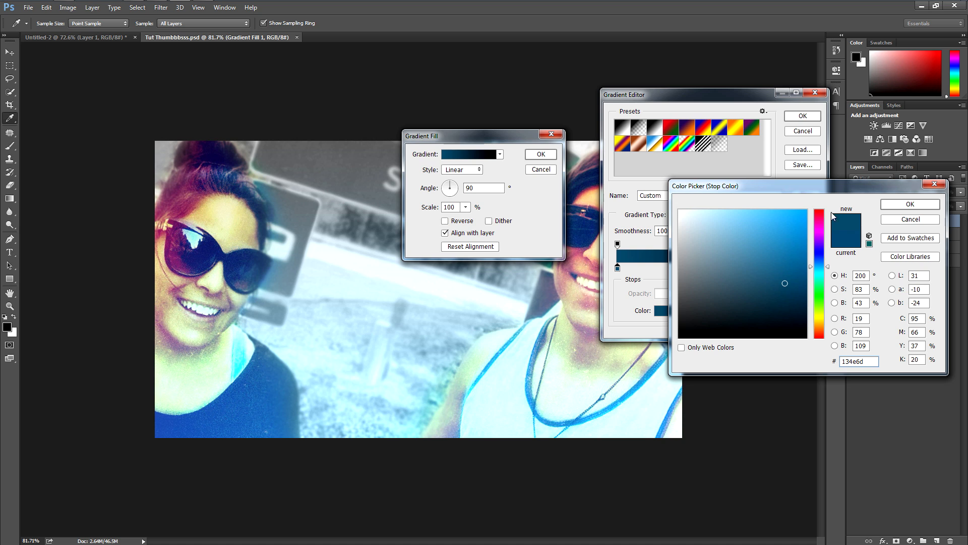
{"action": "left_click", "coordinate": [909, 204]}
- Try the red c83737 on the gradient's black stop
{"action": "left_click", "coordinate": [811, 268]}
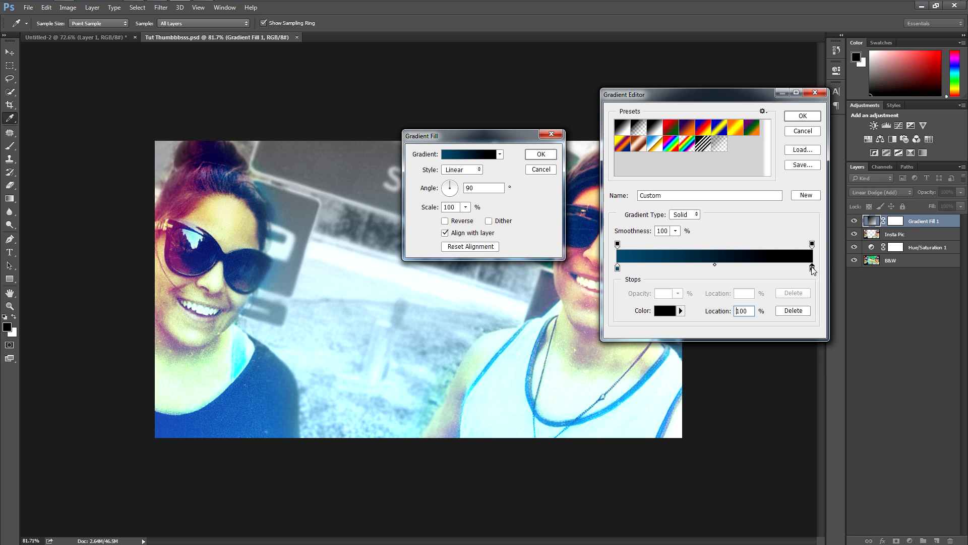
{"action": "double_click", "coordinate": [812, 268]}
{"action": "left_click_drag", "start_coordinate": [720, 245], "coordinate": [771, 237]}
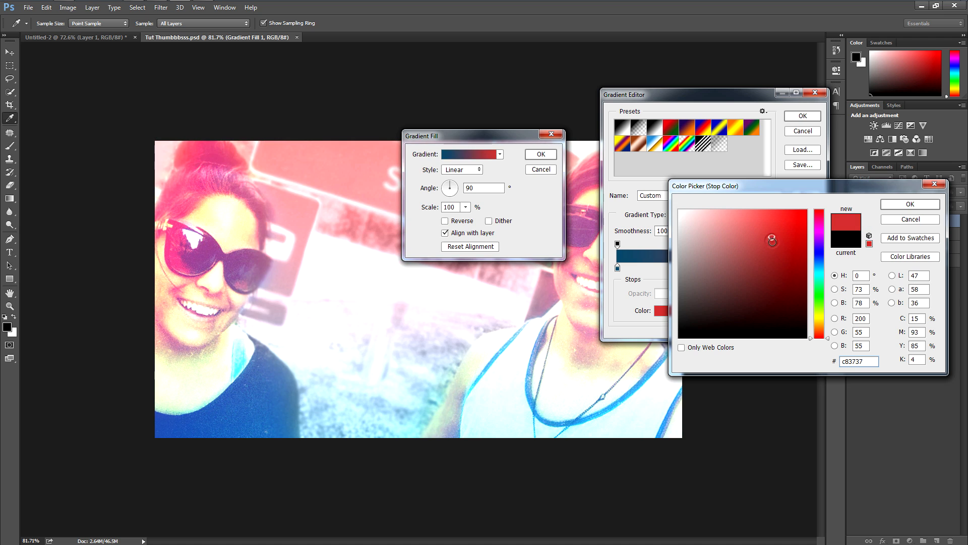
- Shift the gradient's blue stop slightly towards the black end, brighten its colour a little, and accept the gradient fill
{"action": "double_click", "coordinate": [633, 268]}
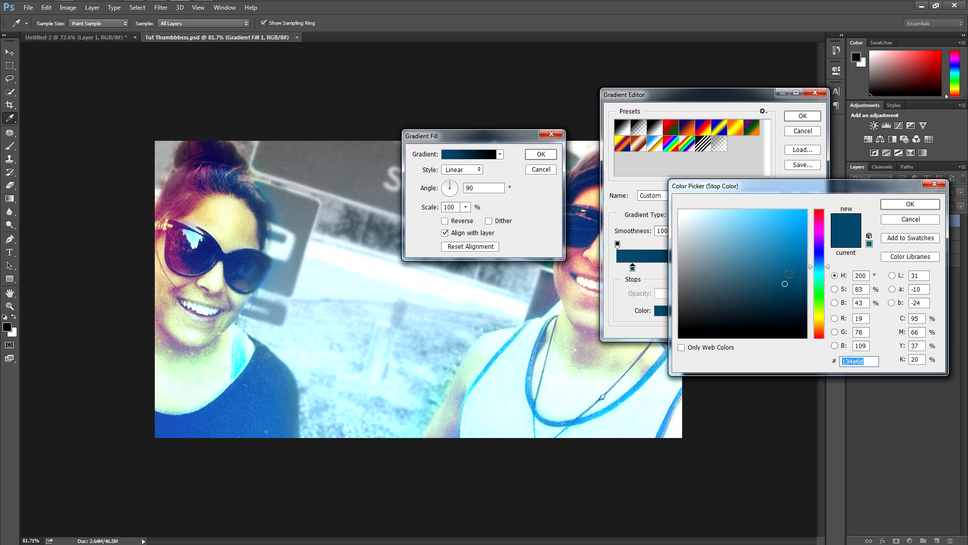
{"action": "left_click_drag", "start_coordinate": [789, 274], "coordinate": [785, 276]}
{"action": "left_click", "coordinate": [906, 204]}
{"action": "left_click", "coordinate": [803, 116]}
{"action": "left_click", "coordinate": [555, 154]}
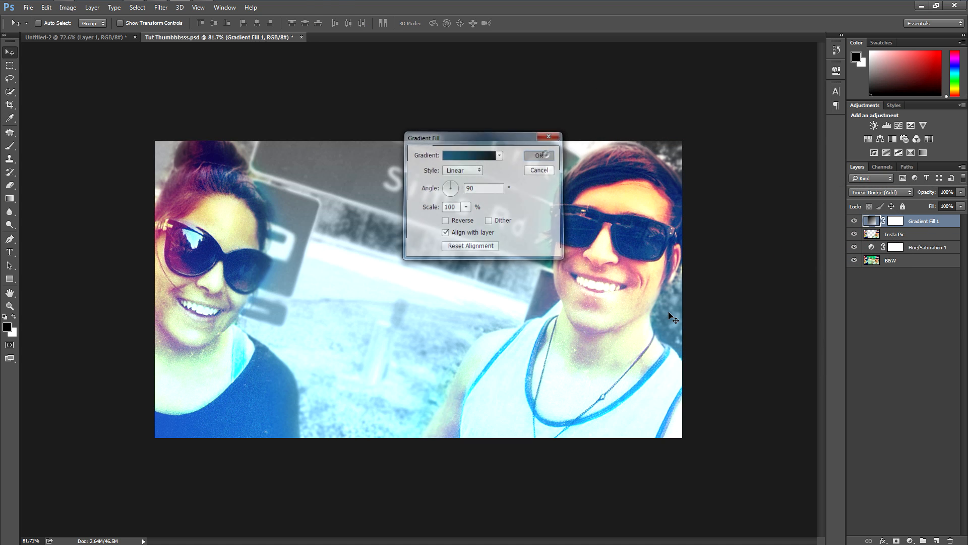
- Add the centred text LIFE VLOG on two lines in BigNoodleTitling Regular over the middle of the photo
{"action": "scroll", "coordinate": [194, 111], "scroll_direction": "down", "scroll_amount": 5}
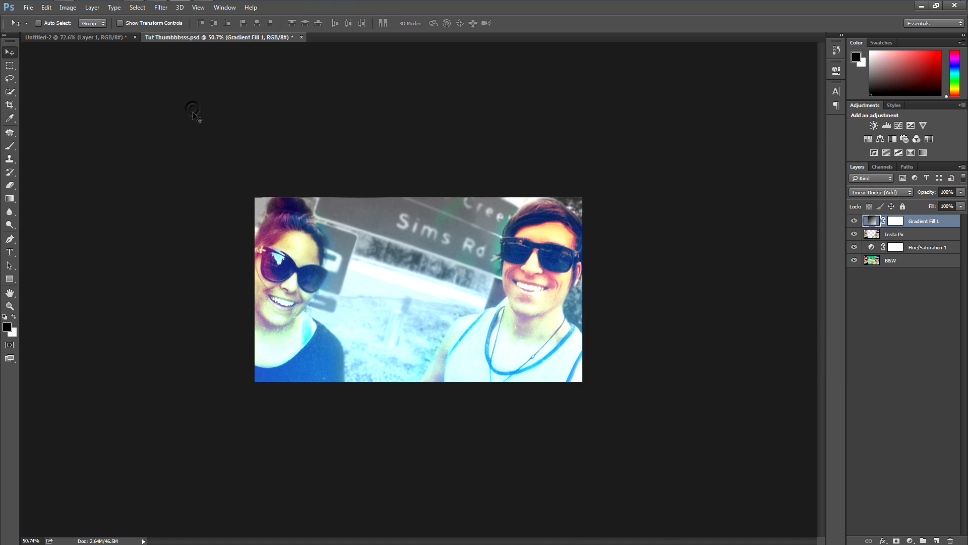
{"action": "scroll", "coordinate": [230, 134], "scroll_direction": "up", "scroll_amount": 5}
{"action": "scroll", "coordinate": [398, 234], "scroll_direction": "up", "scroll_amount": 1}
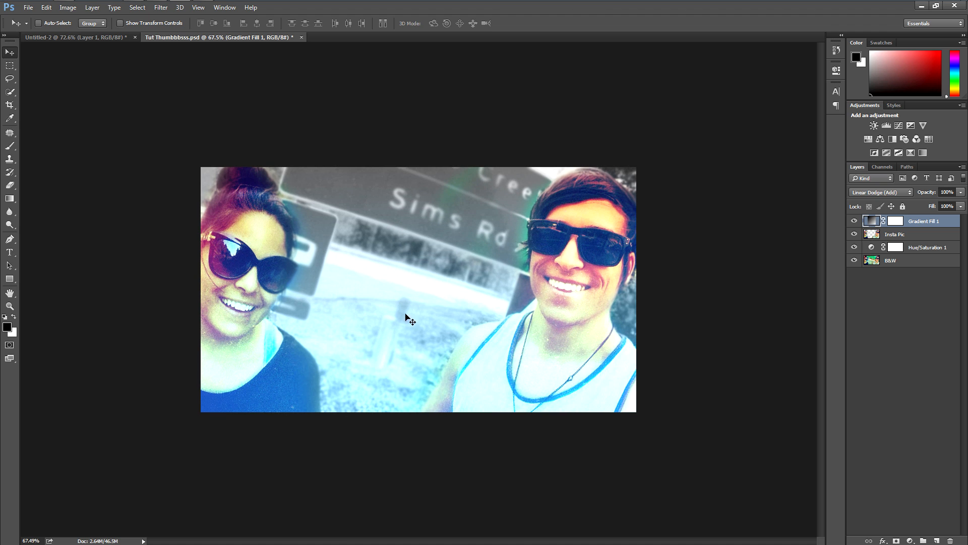
{"action": "key", "text": "t"}
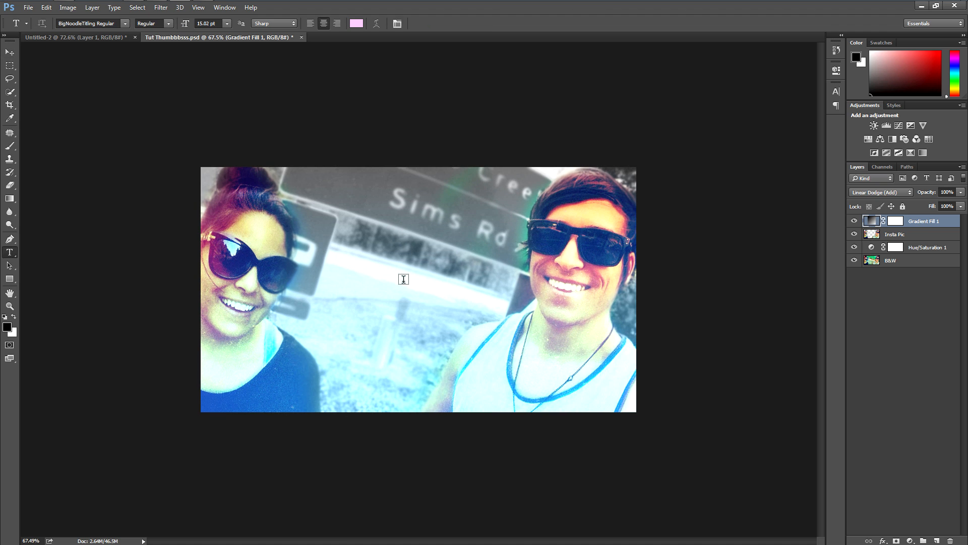
{"action": "left_click", "coordinate": [378, 270]}
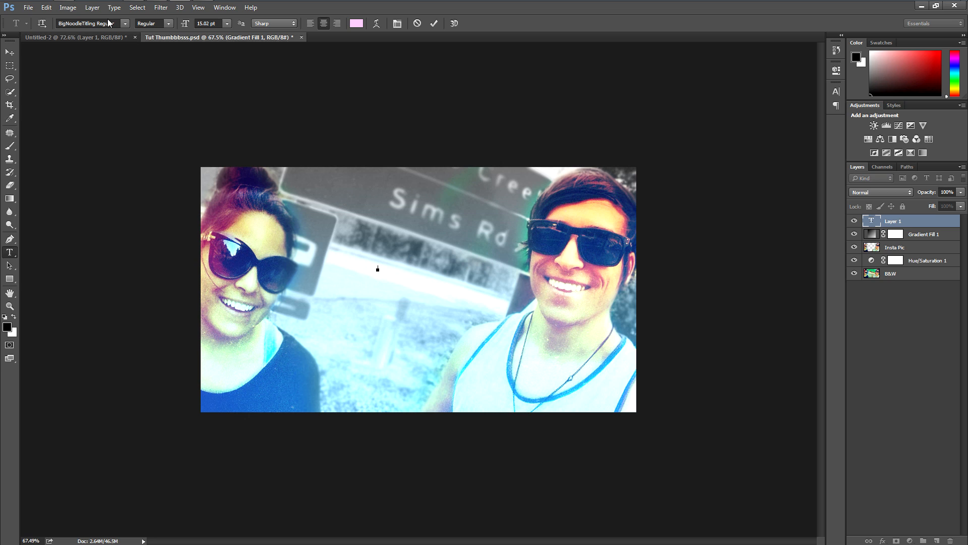
{"action": "left_click", "coordinate": [125, 24]}
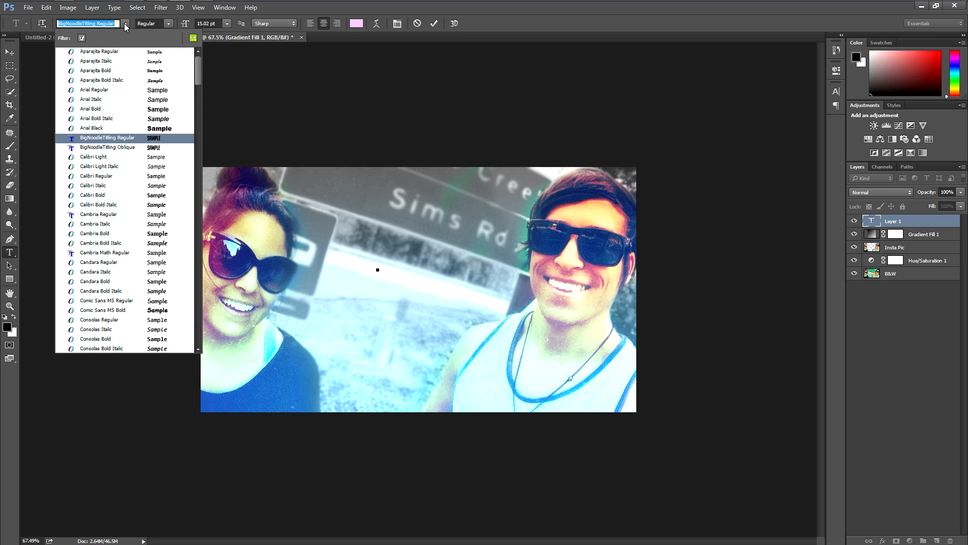
{"action": "left_click", "coordinate": [125, 24]}
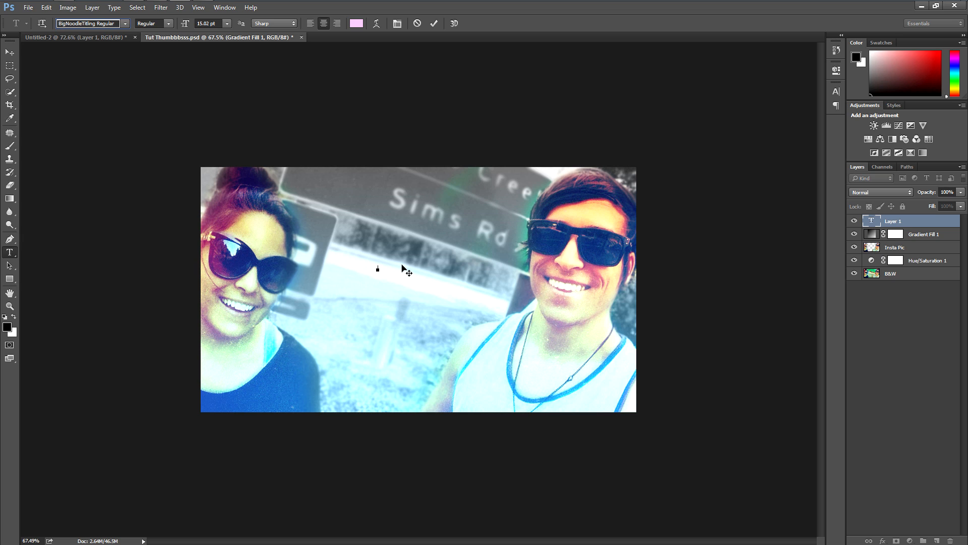
{"action": "key", "text": "Return"}
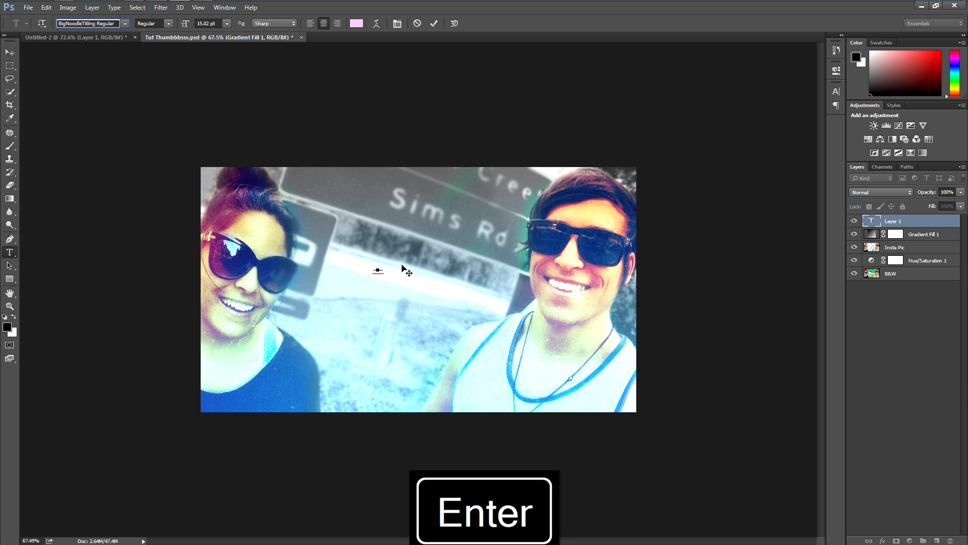
{"action": "left_click", "coordinate": [917, 223]}
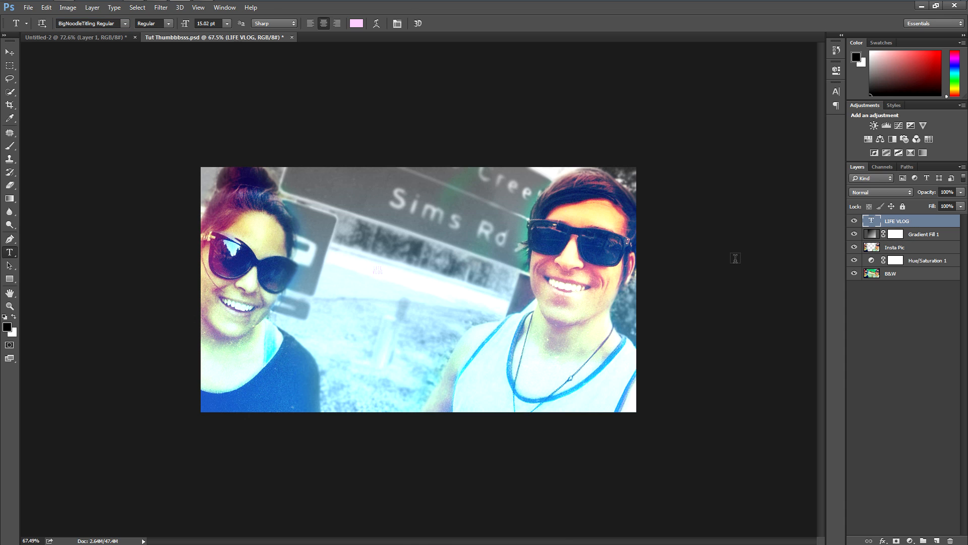
- Enlarge the LIFE VLOG text to about 285 pt between the two people and centre it horizontally on the canvas
{"action": "key", "text": "ctrl+t"}
{"action": "left_click_drag", "start_coordinate": [386, 278], "coordinate": [468, 358]}
{"action": "left_click_drag", "start_coordinate": [429, 305], "coordinate": [483, 299]}
{"action": "left_click", "coordinate": [459, 24]}
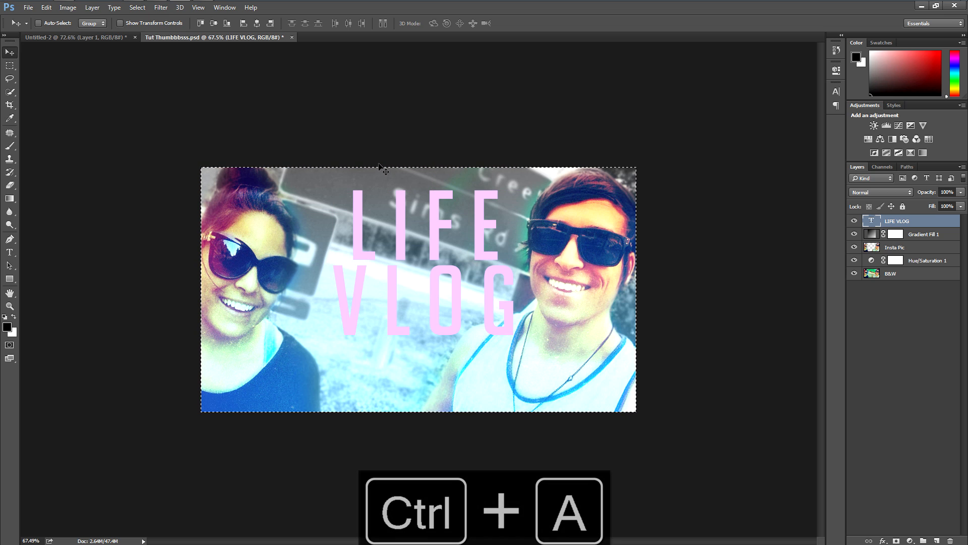
{"action": "left_click", "coordinate": [256, 23]}
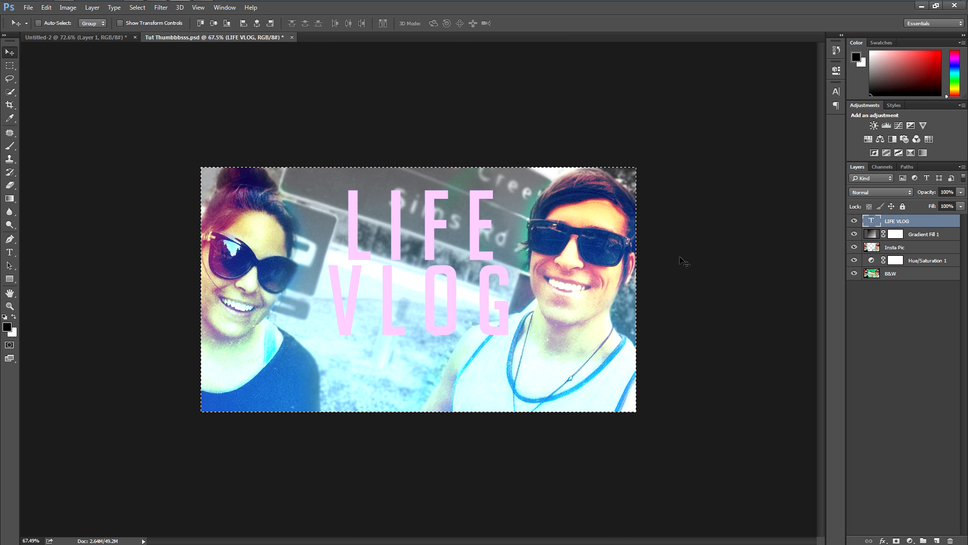
{"action": "key", "text": "ctrl+d"}
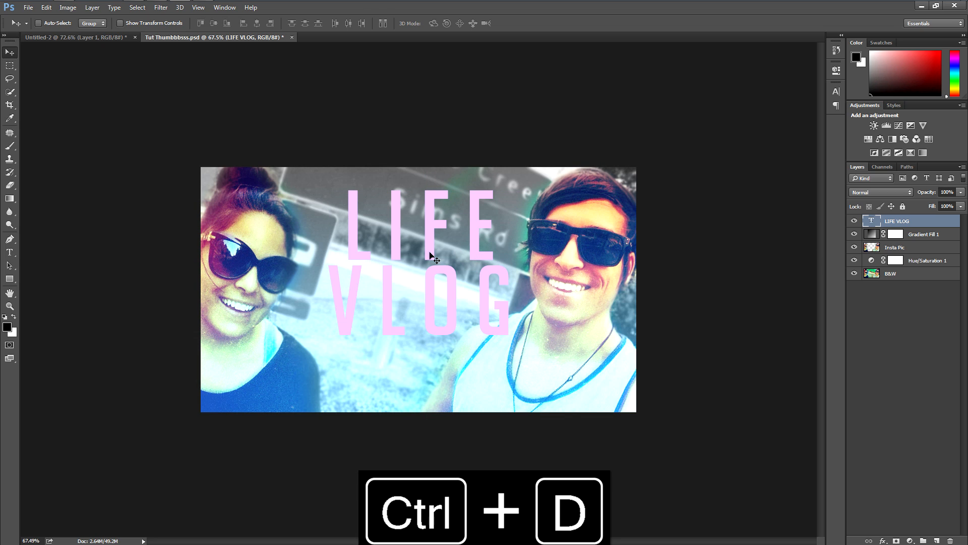
- Reduce the word VLOG to 229.09 pt with 180.59 pt leading so that it matches the width of LIFE
{"action": "key", "text": "t"}
{"action": "double_click", "coordinate": [450, 287]}
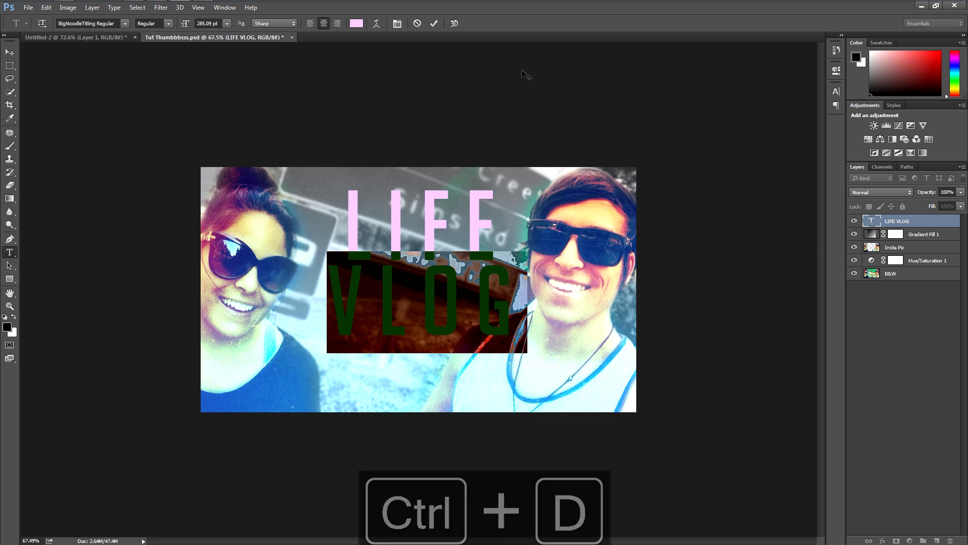
{"action": "left_click", "coordinate": [836, 92]}
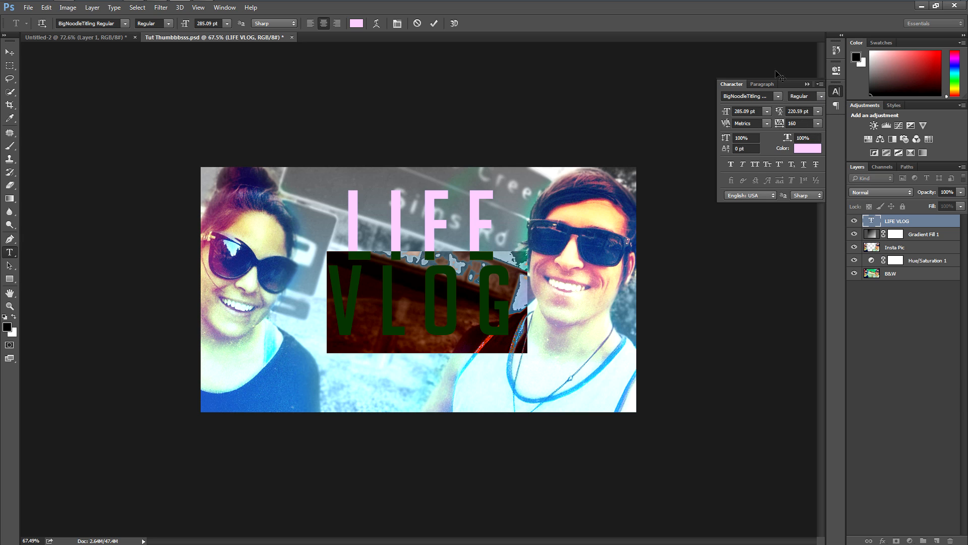
{"action": "left_click_drag", "start_coordinate": [780, 113], "coordinate": [705, 115]}
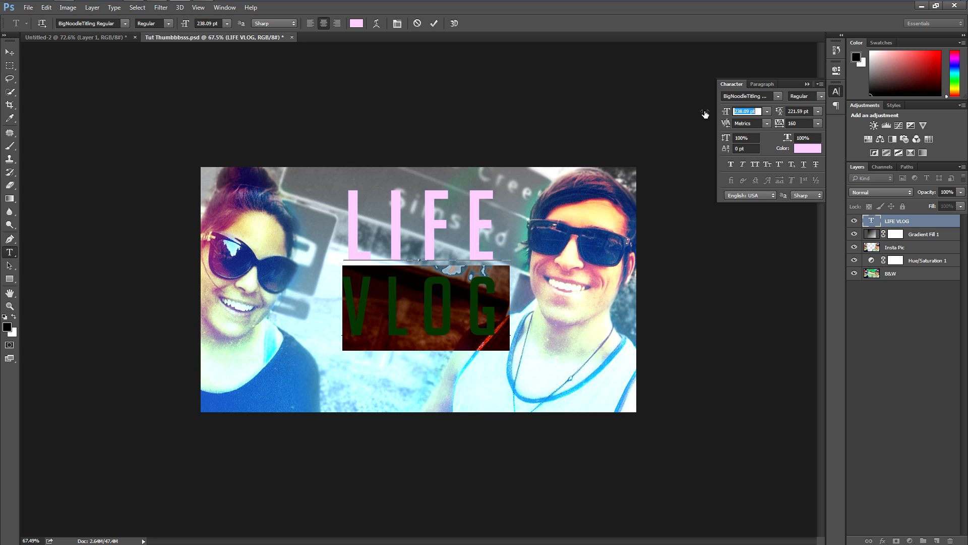
{"action": "mouse_move", "coordinate": [778, 111]}
{"action": "left_mouse_down"}
{"action": "mouse_move", "coordinate": [723, 115]}
{"action": "mouse_move", "coordinate": [776, 112]}
{"action": "left_mouse_up"}
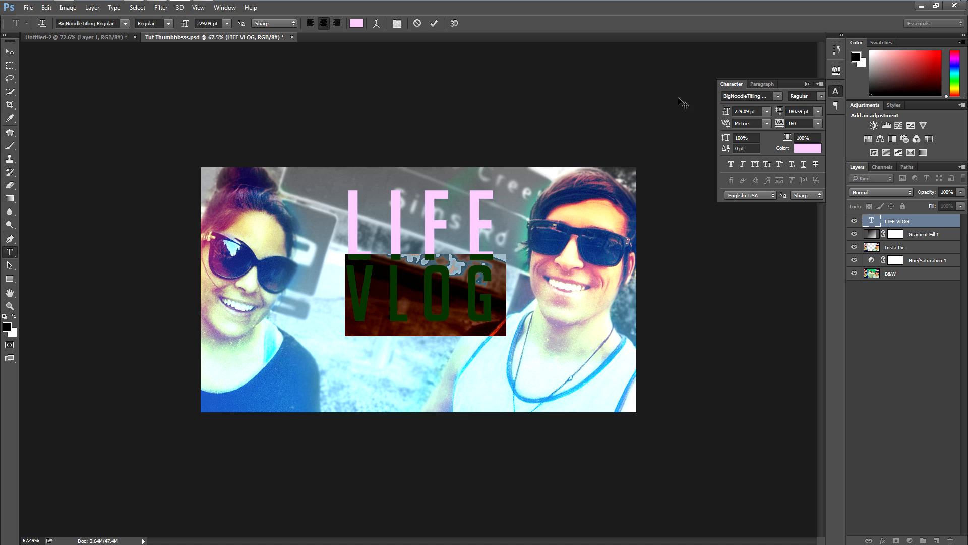
{"action": "left_click", "coordinate": [434, 23]}
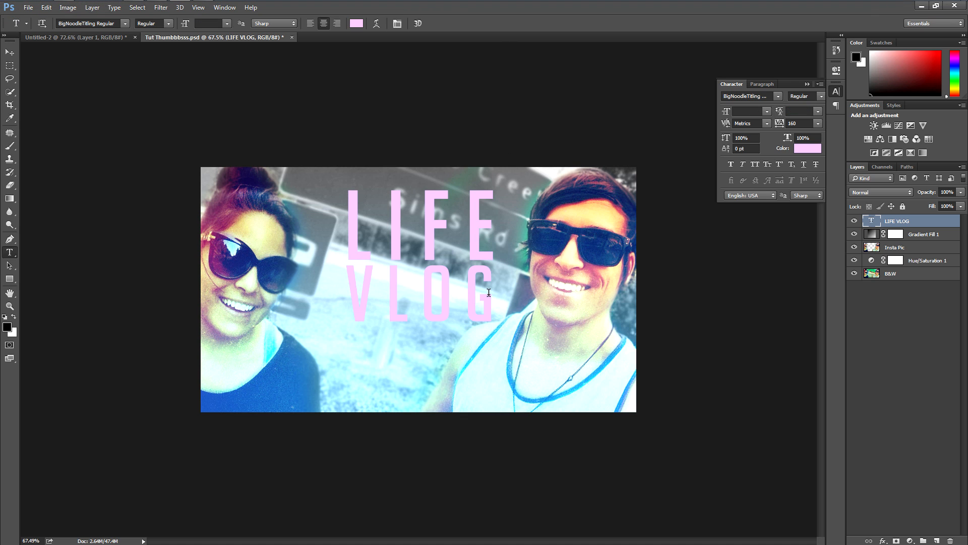
- Recolour the whole LIFE VLOG text white (#ffffff)
{"action": "left_click", "coordinate": [489, 293]}
{"action": "key", "text": "ctrl+a"}
{"action": "left_click", "coordinate": [357, 23]}
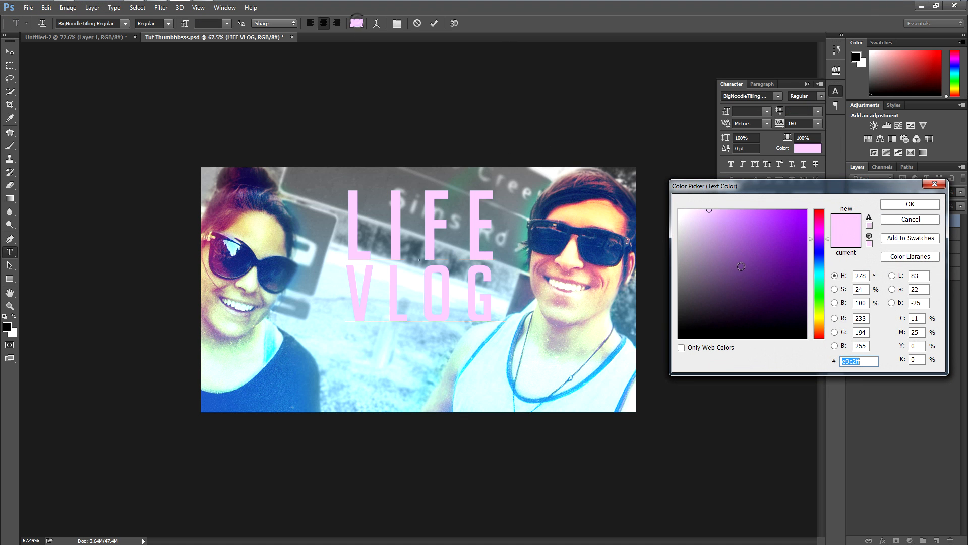
{"action": "type", "text": "ffffff"}
{"action": "key", "text": "Return"}
- Recolour only the word VLOG to a bright turquoise, leaving LIFE white
{"action": "double_click", "coordinate": [400, 301]}
{"action": "left_click", "coordinate": [807, 148]}
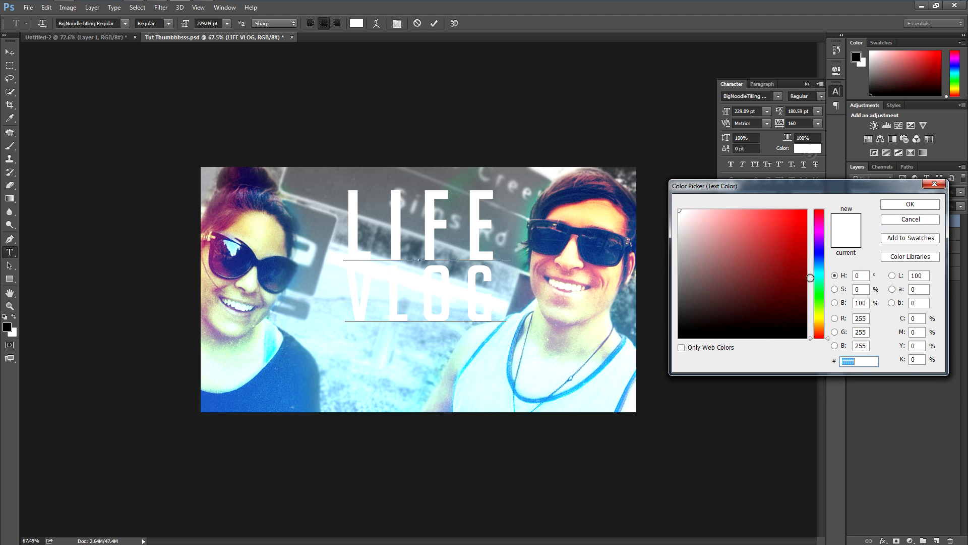
{"action": "left_click", "coordinate": [820, 274]}
{"action": "left_click", "coordinate": [791, 244]}
{"action": "left_click", "coordinate": [778, 230]}
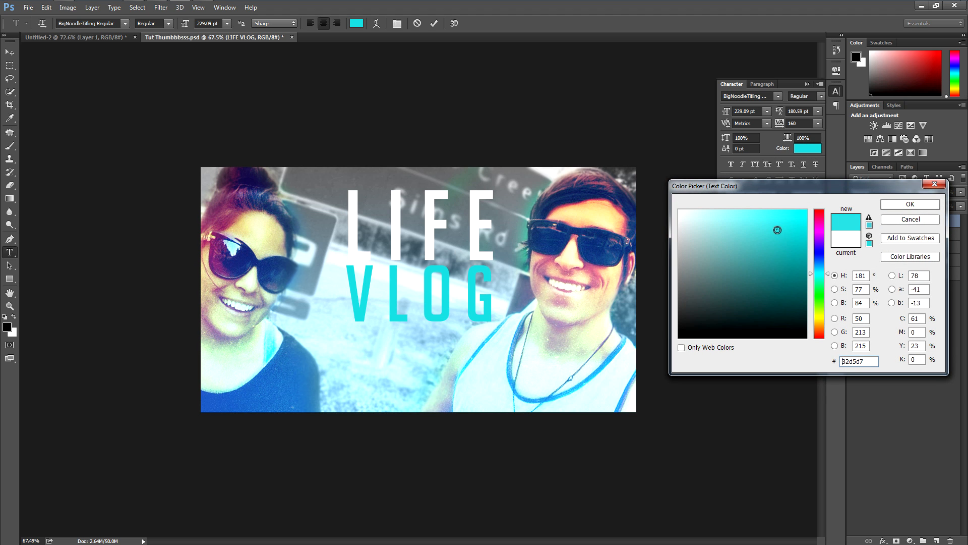
{"action": "left_click", "coordinate": [910, 204]}
- Add a separate text layer reading #26 below the word VLOG and colour it white (#ffffff)
{"action": "left_click", "coordinate": [895, 311]}
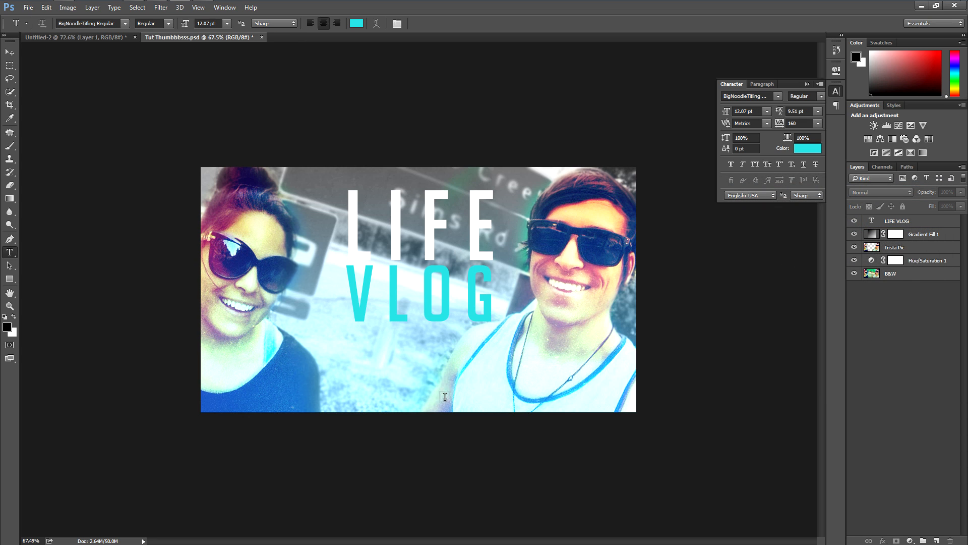
{"action": "left_click", "coordinate": [412, 360]}
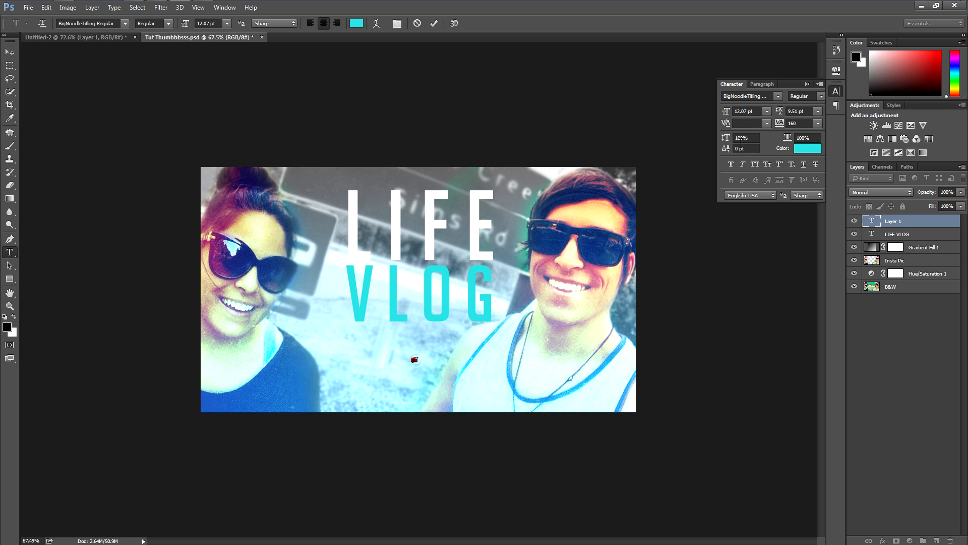
{"action": "left_click", "coordinate": [808, 149]}
{"action": "type", "text": "ffffff"}
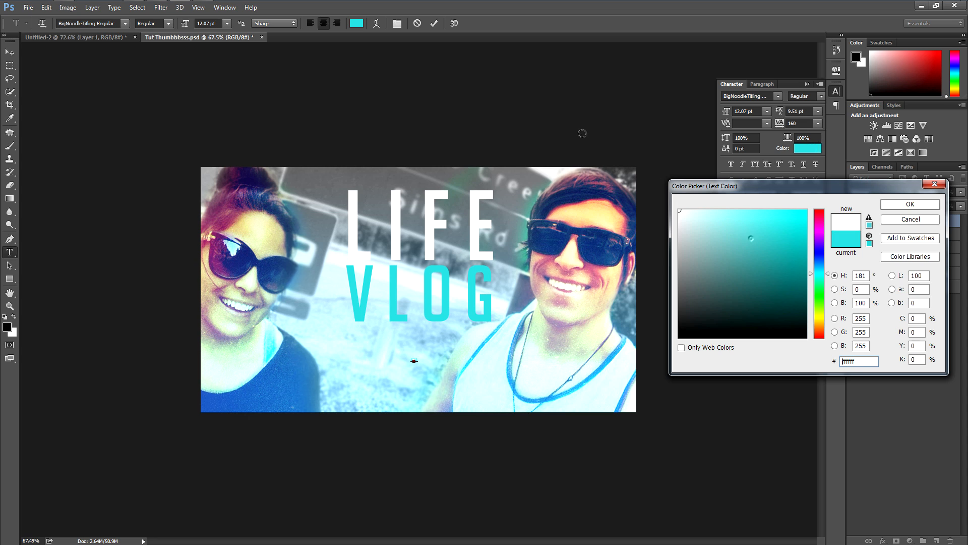
{"action": "left_click", "coordinate": [900, 206]}
{"action": "left_click", "coordinate": [10, 52]}
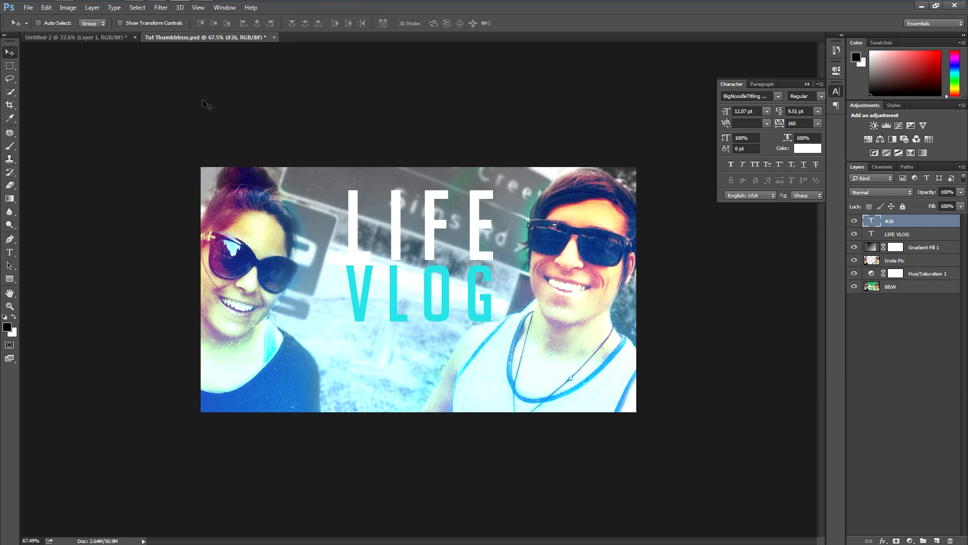
- Enlarge the #26 text to about 280 pt directly beneath VLOG and centre it horizontally on the canvas
{"action": "key", "text": "ctrl+t"}
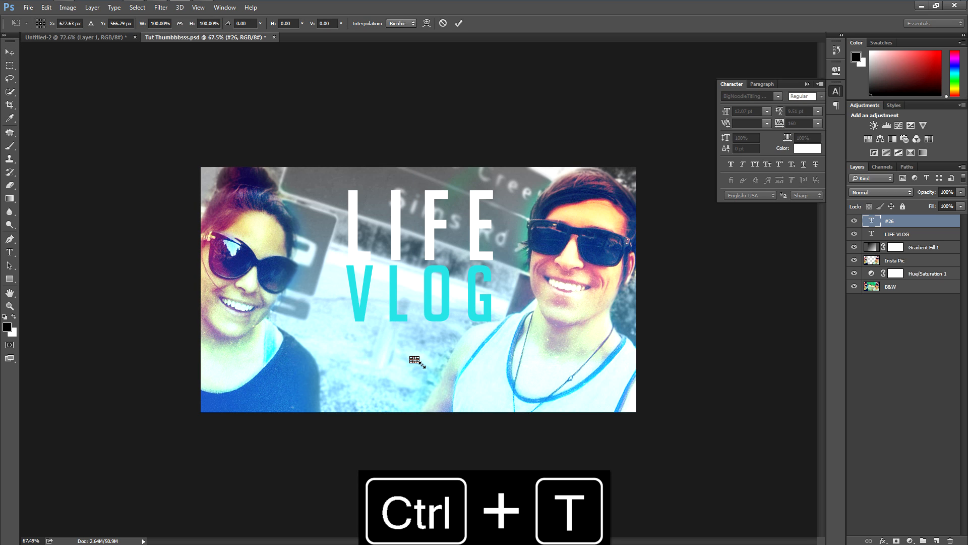
{"action": "left_click_drag", "start_coordinate": [418, 362], "coordinate": [461, 373]}
{"action": "left_click_drag", "start_coordinate": [503, 405], "coordinate": [510, 409]}
{"action": "left_click_drag", "start_coordinate": [454, 371], "coordinate": [453, 372]}
{"action": "key", "text": "Down"}
{"action": "key", "text": "Left"}
{"action": "key", "text": "Right"}
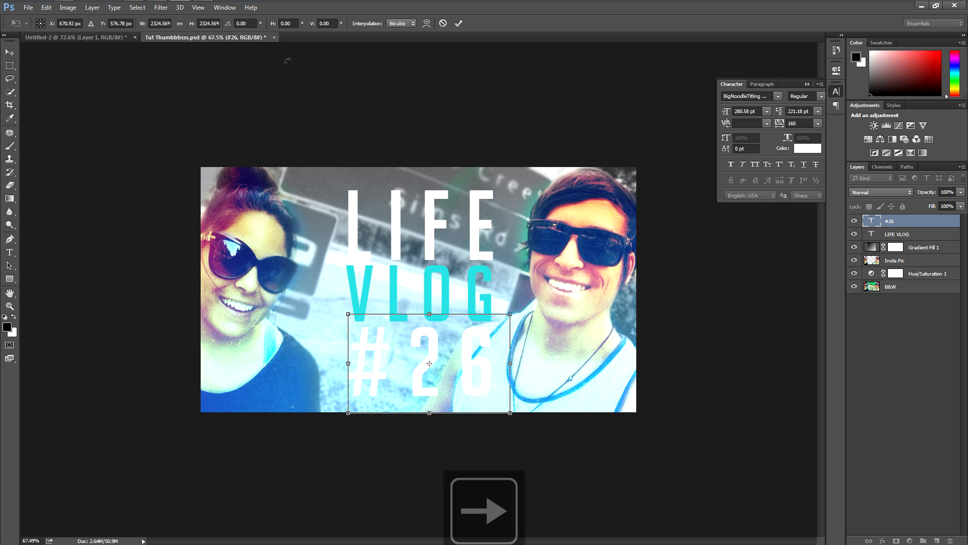
{"action": "left_click", "coordinate": [460, 23]}
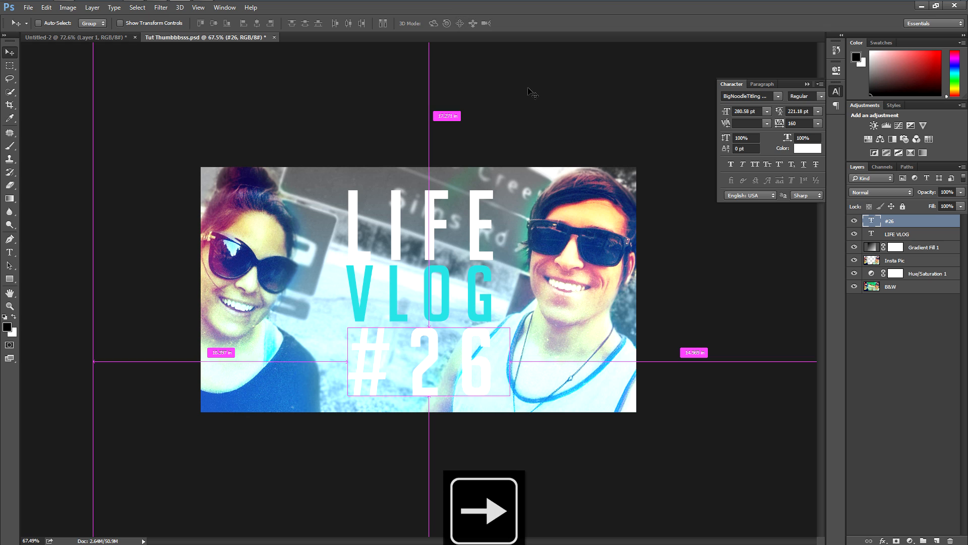
{"action": "key", "text": "ctrl+a"}
{"action": "left_click", "coordinate": [257, 23]}
{"action": "key", "text": "ctrl+d"}
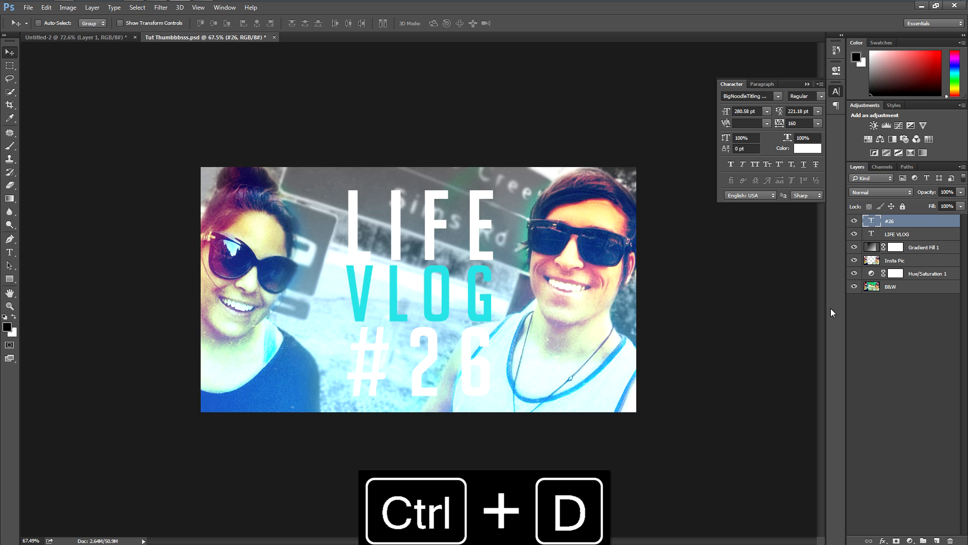
- Add a black Multiply drop shadow to the LIFE VLOG text layer
{"action": "left_click", "coordinate": [918, 236]}
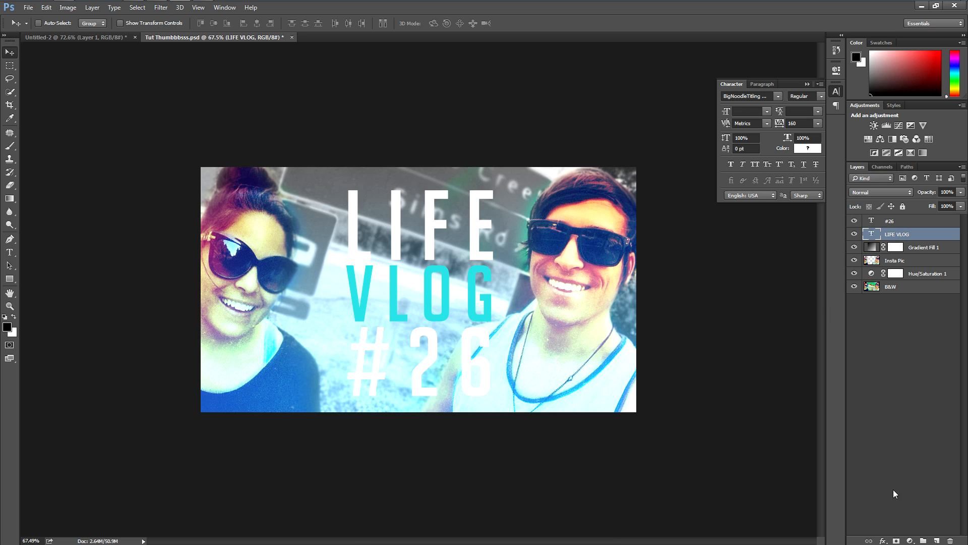
{"action": "left_click", "coordinate": [882, 541]}
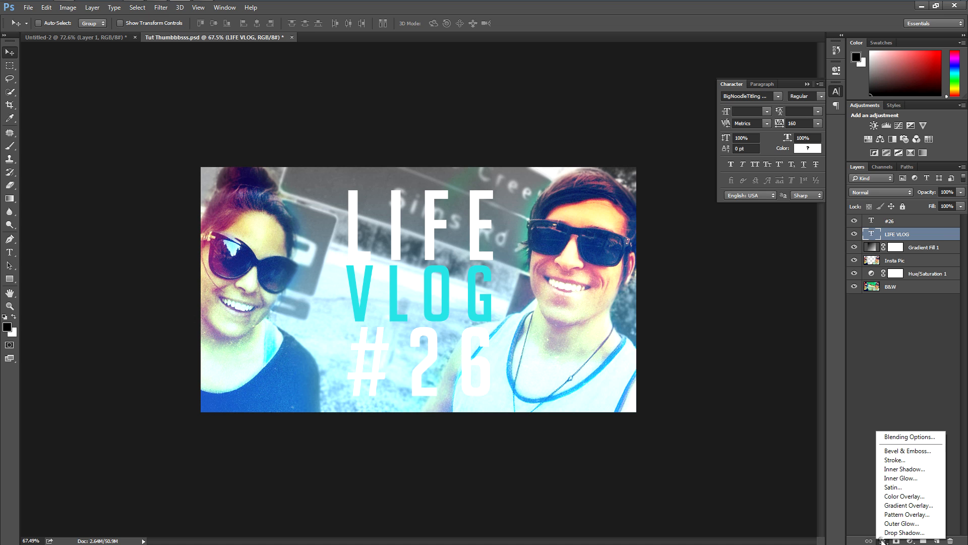
{"action": "left_click", "coordinate": [895, 534]}
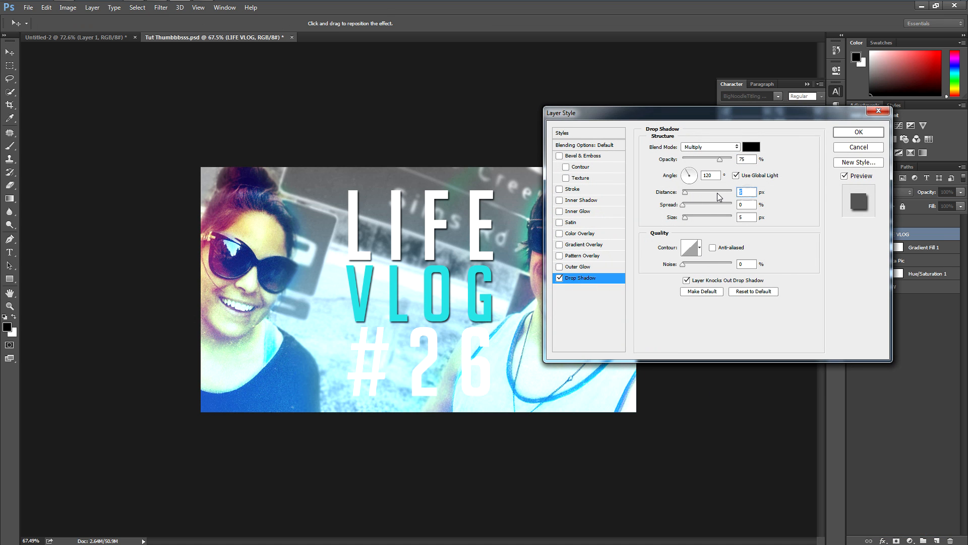
{"action": "key", "text": "Return"}
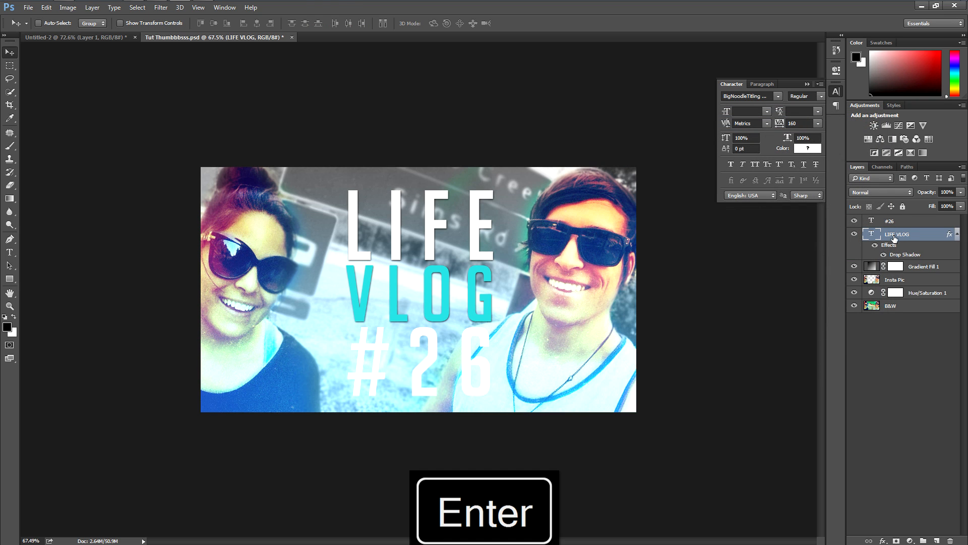
- Set the LIFE VLOG drop shadow to 100% opacity, 2 px distance and 3 px size
{"action": "double_click", "coordinate": [949, 235]}
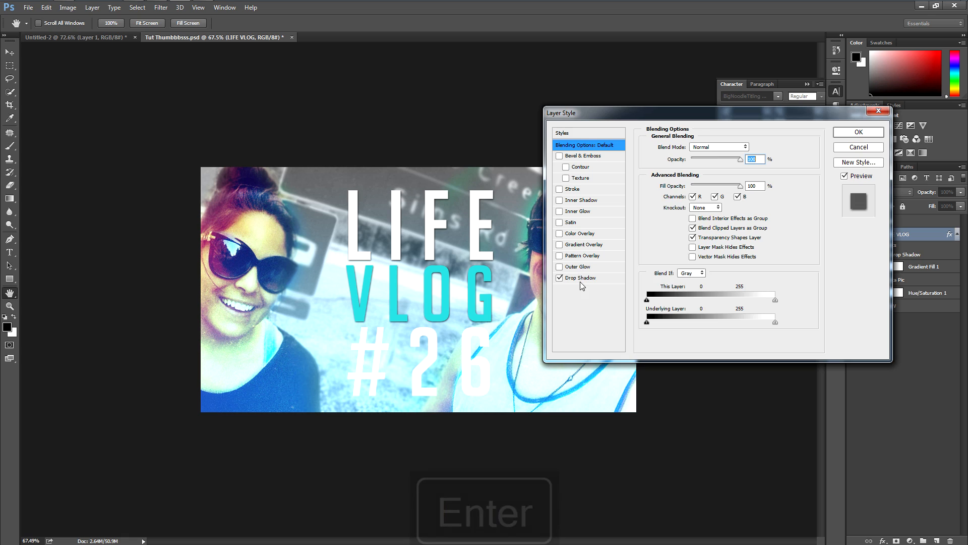
{"action": "left_click", "coordinate": [580, 278]}
{"action": "left_click_drag", "start_coordinate": [725, 159], "coordinate": [734, 159]}
{"action": "left_click_drag", "start_coordinate": [685, 218], "coordinate": [683, 218]}
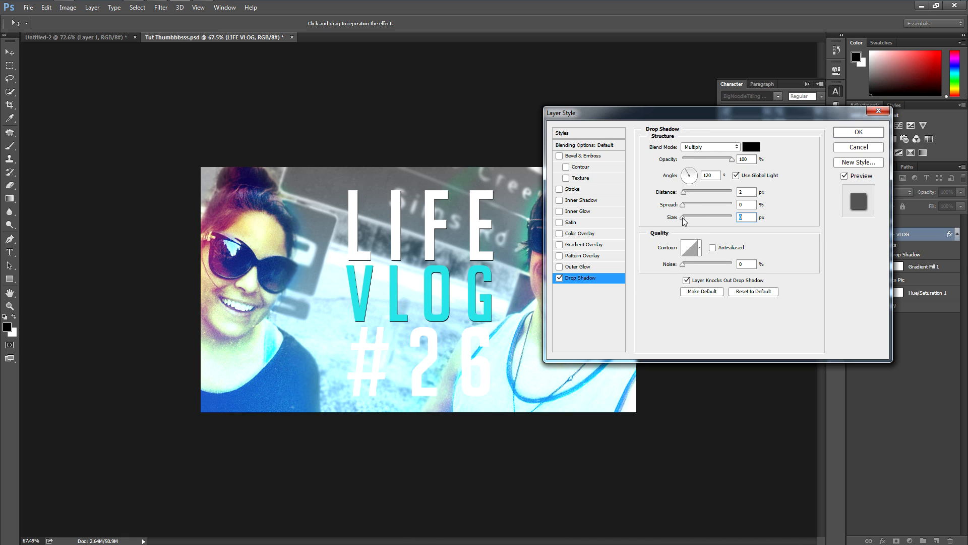
{"action": "type", "text": "3"}
{"action": "left_click", "coordinate": [852, 133]}
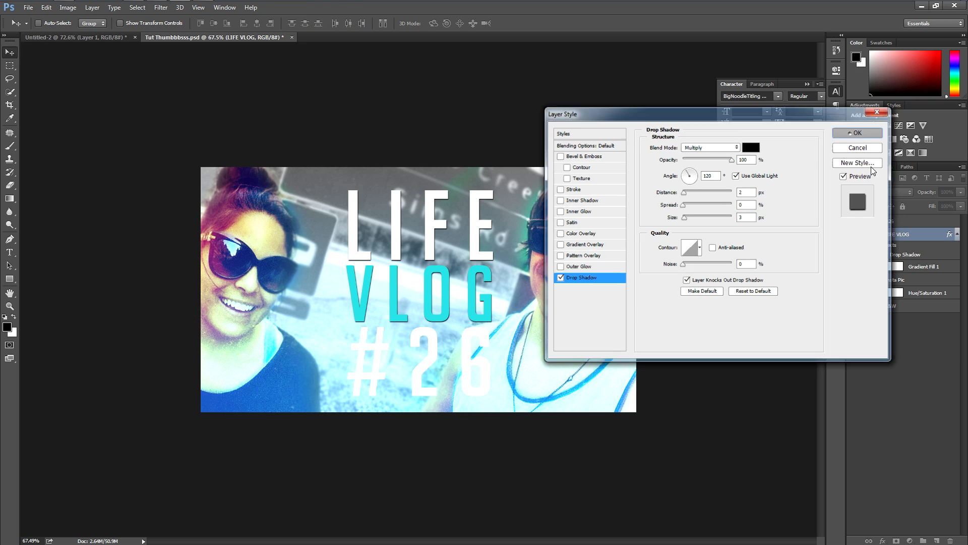
- Copy the layer style from LIFE VLOG and paste it onto the #26 text layer
{"action": "right_click", "coordinate": [930, 237]}
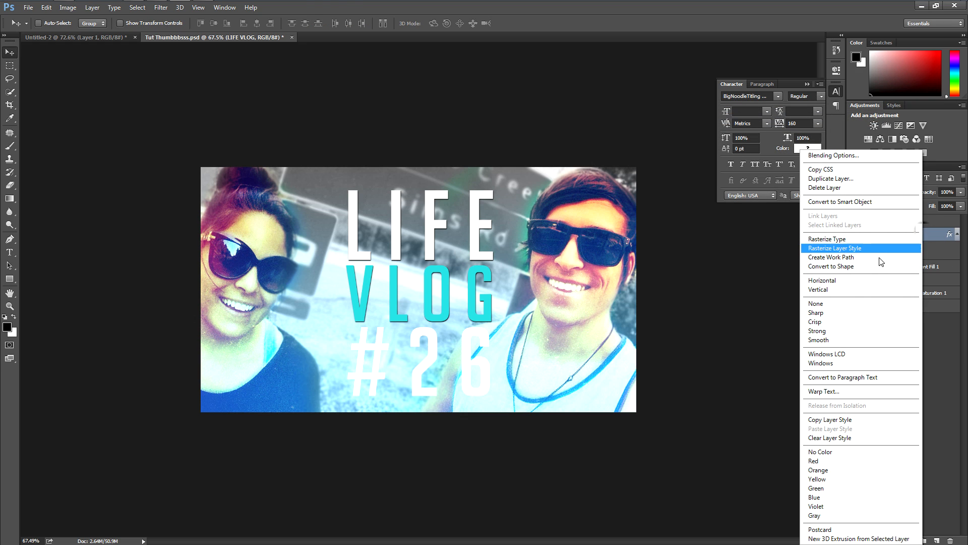
{"action": "left_click", "coordinate": [837, 420]}
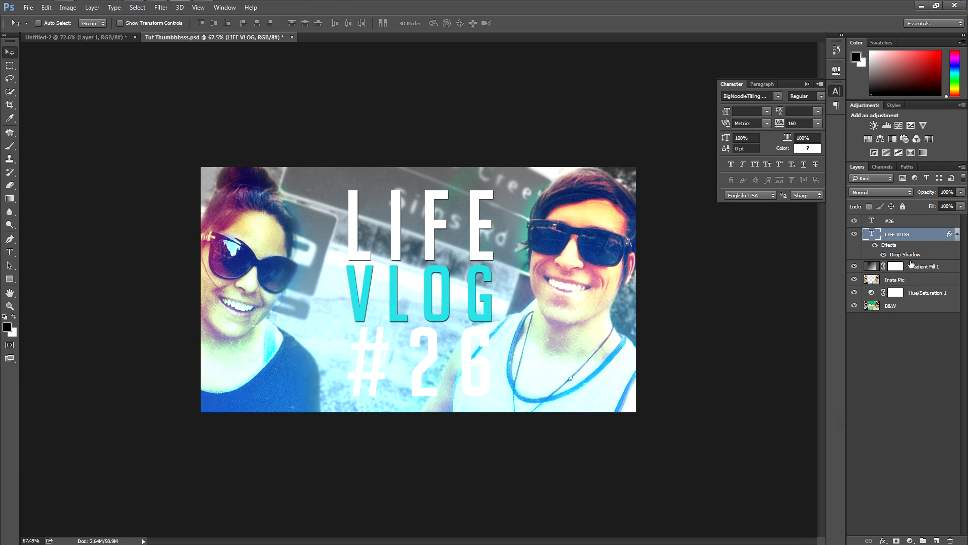
{"action": "left_click", "coordinate": [907, 284]}
{"action": "left_click", "coordinate": [900, 219]}
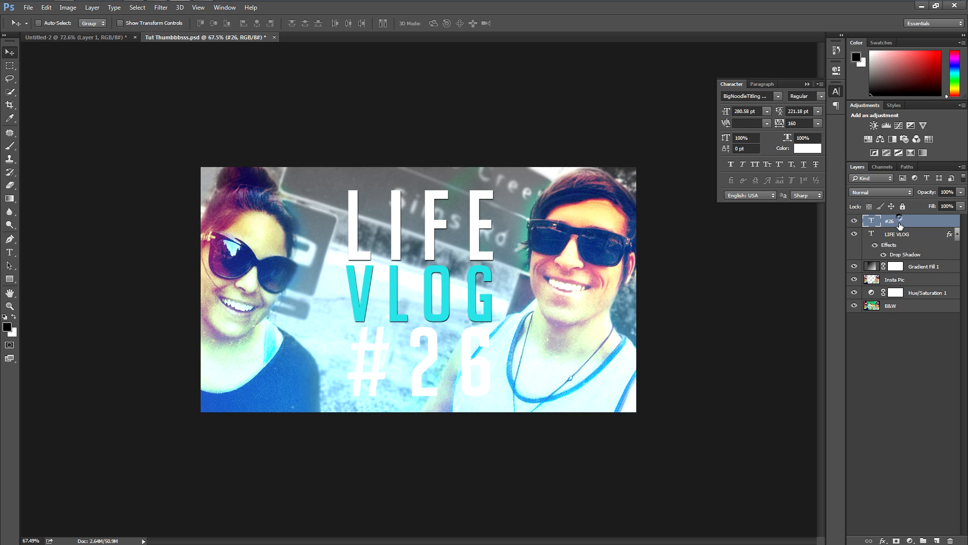
{"action": "right_click", "coordinate": [900, 217]}
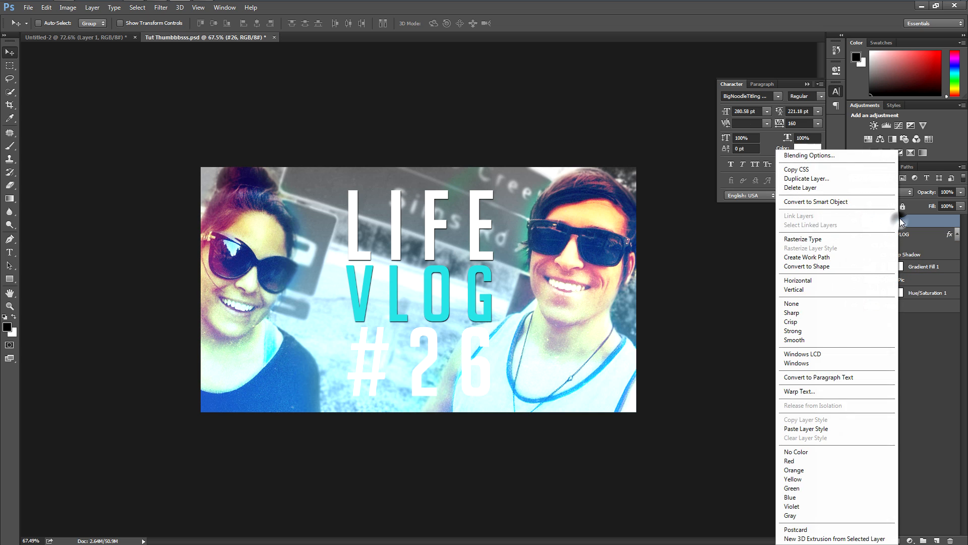
{"action": "left_click", "coordinate": [837, 428]}
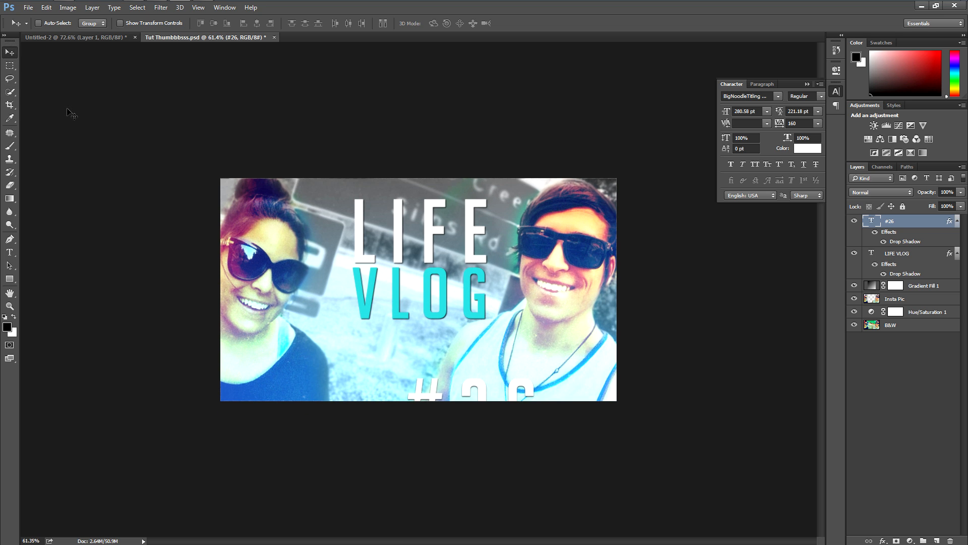
- Undo the last move of the #26 text
{"action": "key", "text": "ctrl+z"}
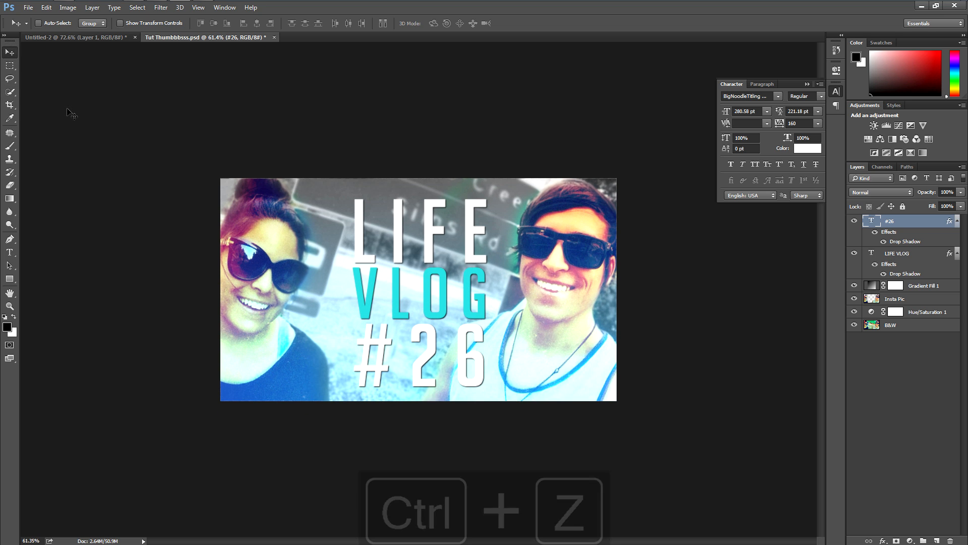
{"action": "scroll", "coordinate": [332, 235], "scroll_direction": "down", "scroll_amount": 10}
{"action": "scroll", "coordinate": [496, 267], "scroll_direction": "up", "scroll_amount": 15}
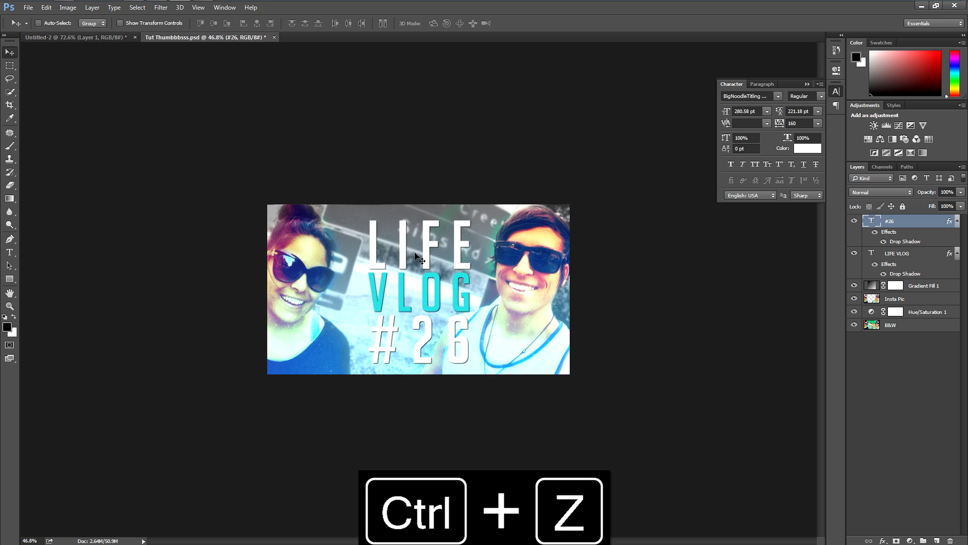
- Reduce the tracking of the #26 text to 60
{"action": "key", "text": "t"}
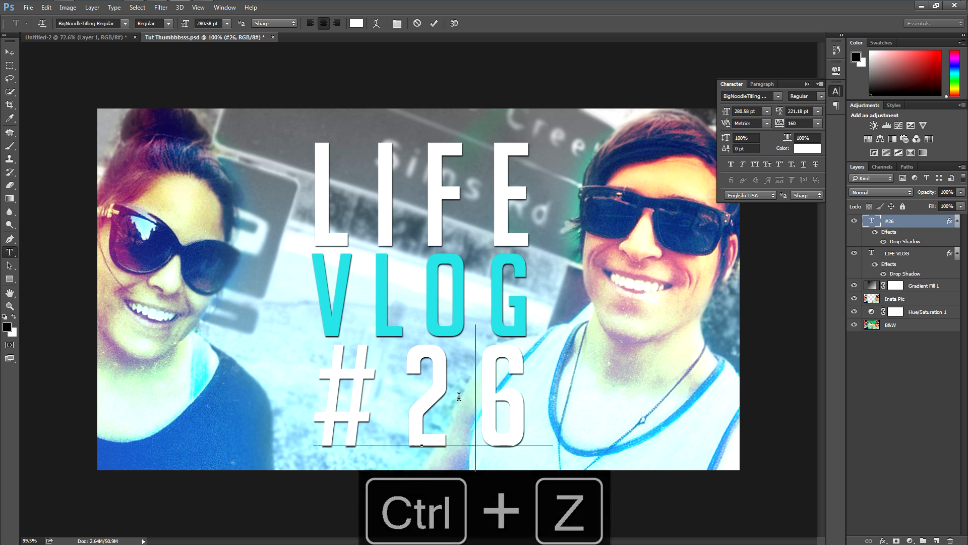
{"action": "double_click", "coordinate": [472, 393]}
{"action": "left_click_drag", "start_coordinate": [783, 125], "coordinate": [779, 126]}
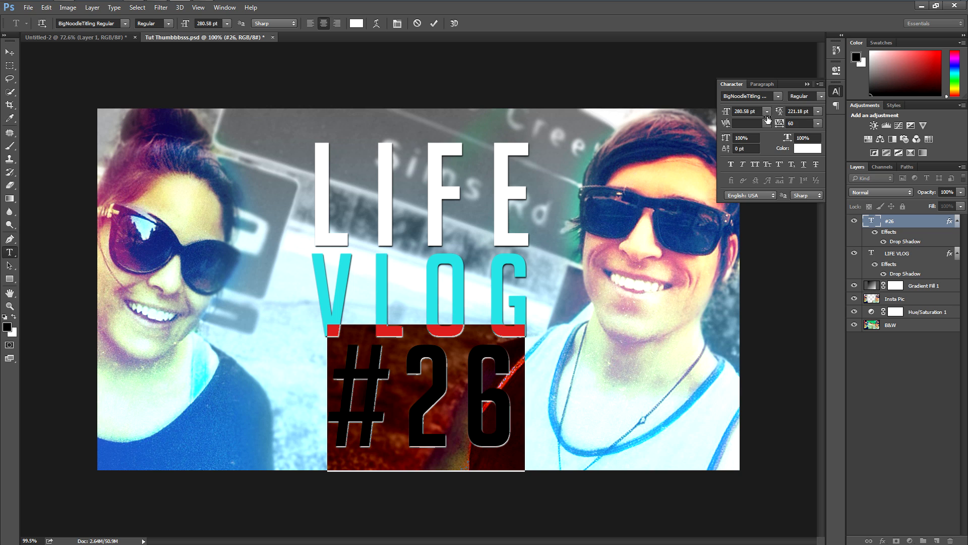
{"action": "left_click", "coordinate": [434, 24]}
- Scale the LIFE VLOG text to about 83% and place it just above #26 so that their widths match
{"action": "scroll", "coordinate": [456, 146], "scroll_direction": "down", "scroll_amount": 2}
{"action": "left_click", "coordinate": [9, 53]}
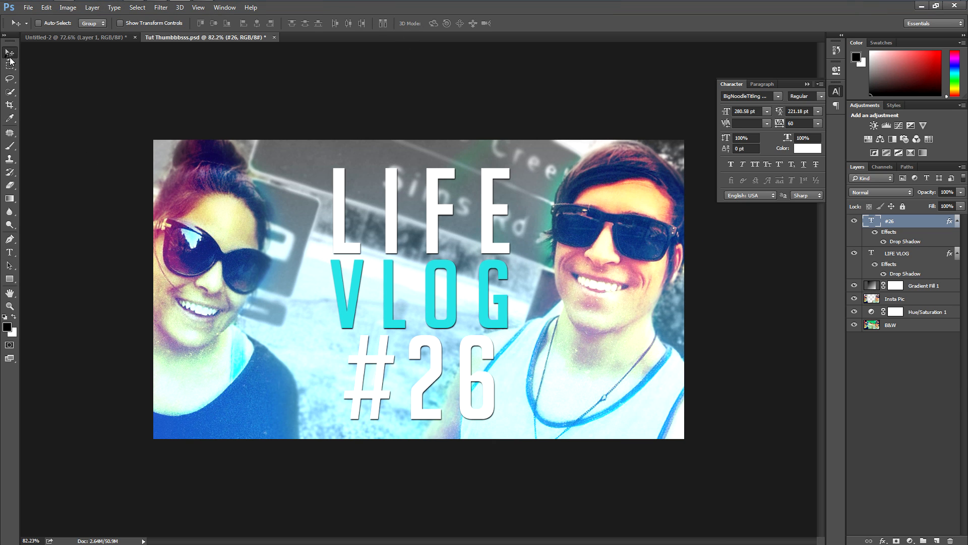
{"action": "left_click", "coordinate": [903, 254]}
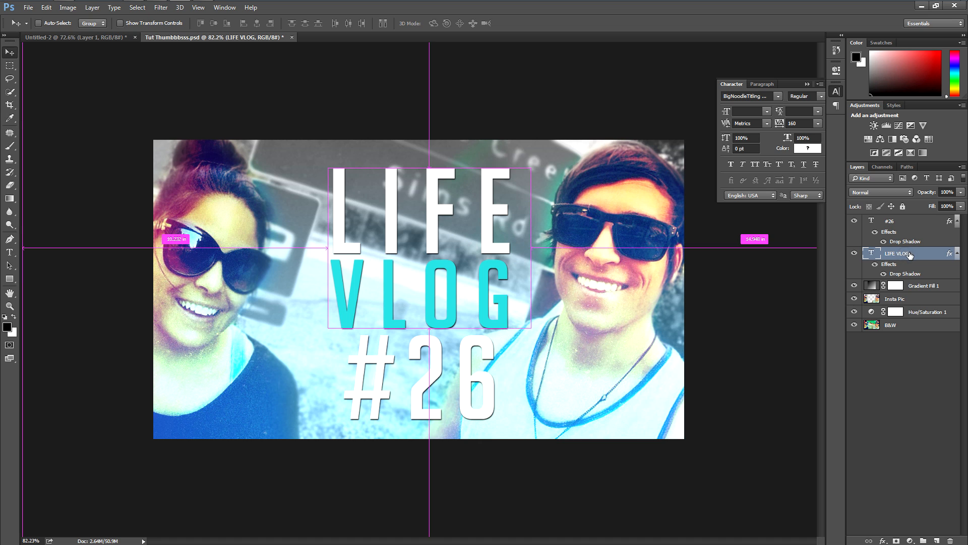
{"action": "key", "text": "ctrl+t"}
{"action": "left_click_drag", "start_coordinate": [530, 345], "coordinate": [454, 313]}
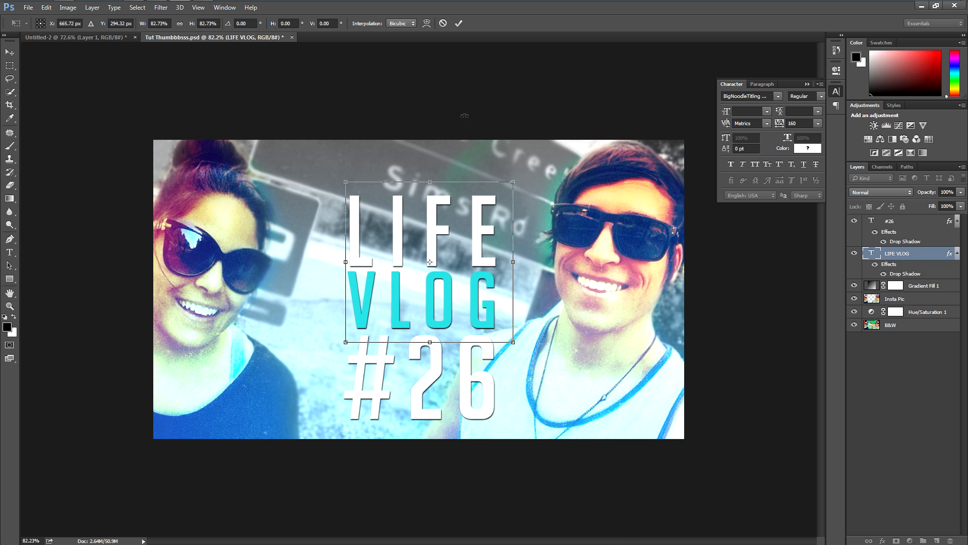
{"action": "left_click", "coordinate": [459, 24]}
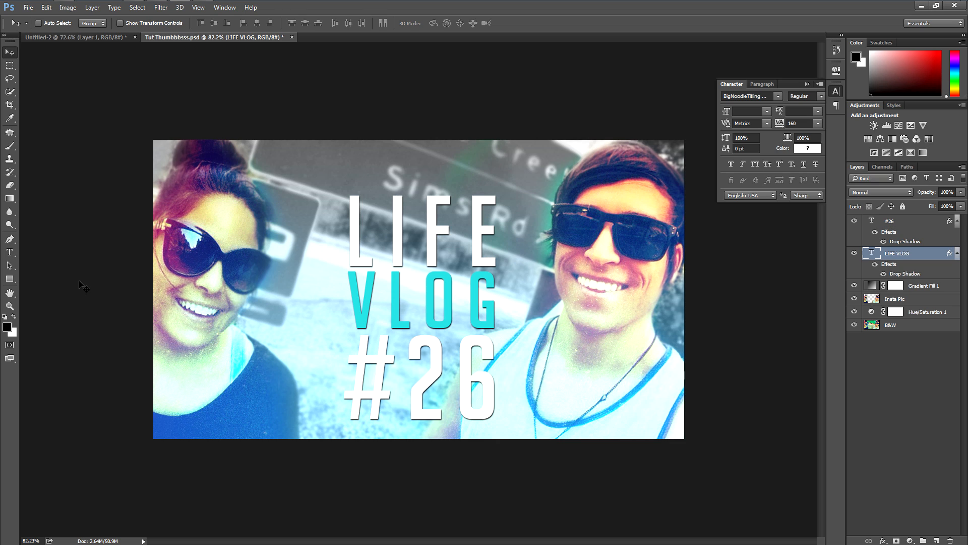
- Draw a rectangle shape about 440 x 617 px enclosing the three lines of text
{"action": "key", "text": "u"}
{"action": "right_click", "coordinate": [14, 283]}
{"action": "left_click", "coordinate": [45, 278]}
{"action": "left_click_drag", "start_coordinate": [329, 178], "coordinate": [512, 435]}
- Remove the rectangle's fill and give it a white stroke so that it outlines the text
{"action": "left_click", "coordinate": [91, 24]}
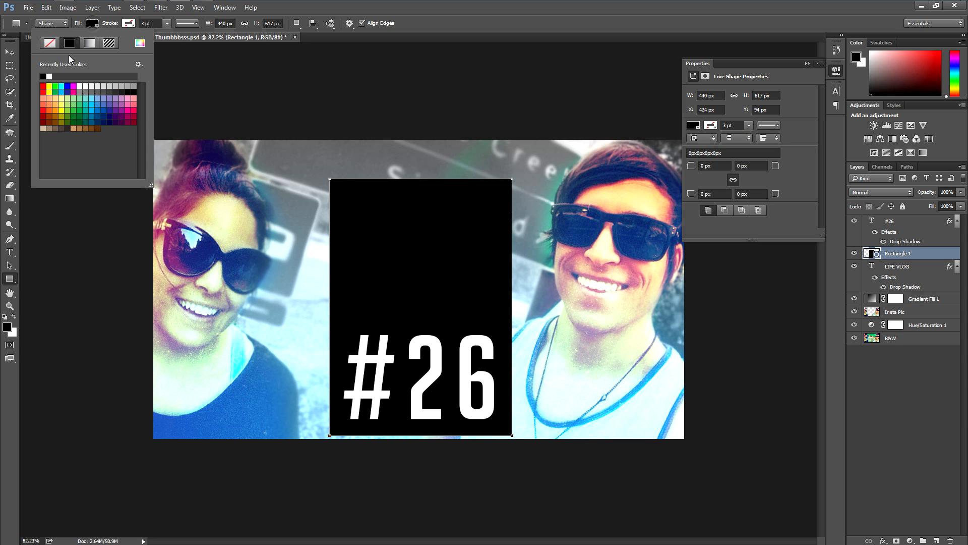
{"action": "left_click", "coordinate": [75, 23]}
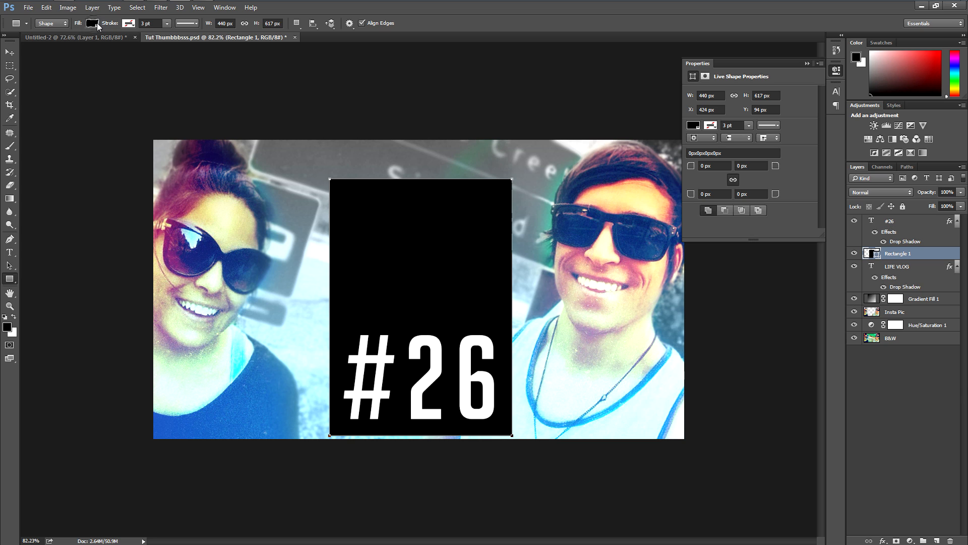
{"action": "left_click", "coordinate": [93, 22]}
{"action": "left_click", "coordinate": [55, 43]}
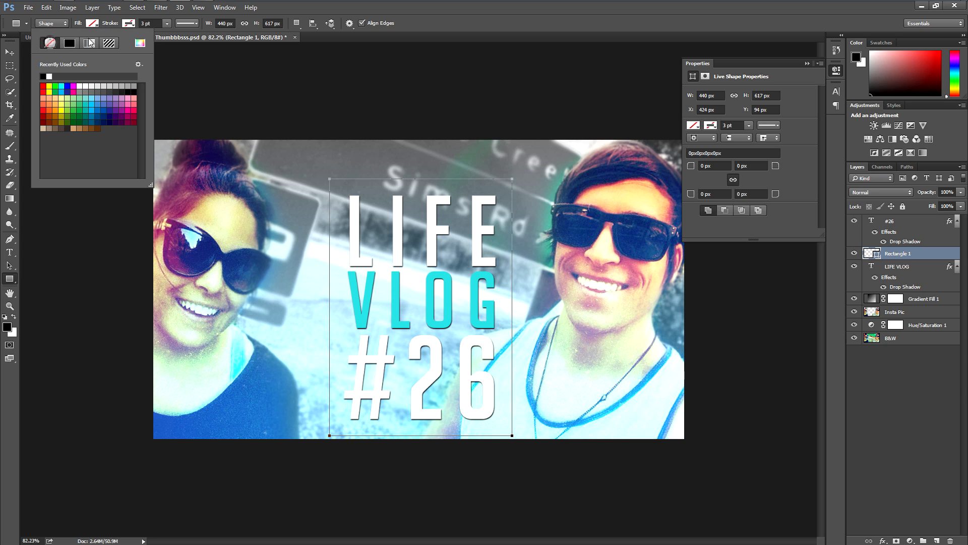
{"action": "left_click", "coordinate": [127, 22]}
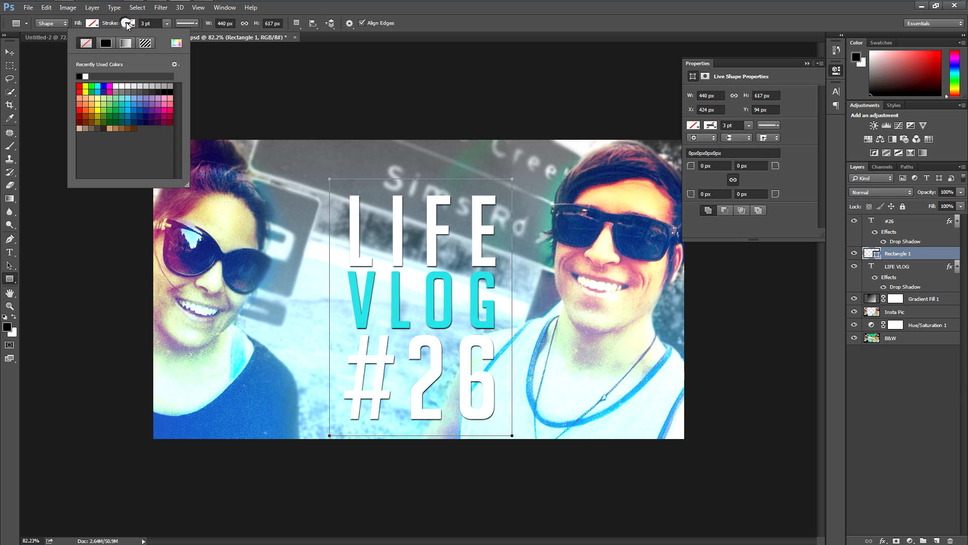
{"action": "left_click", "coordinate": [87, 76]}
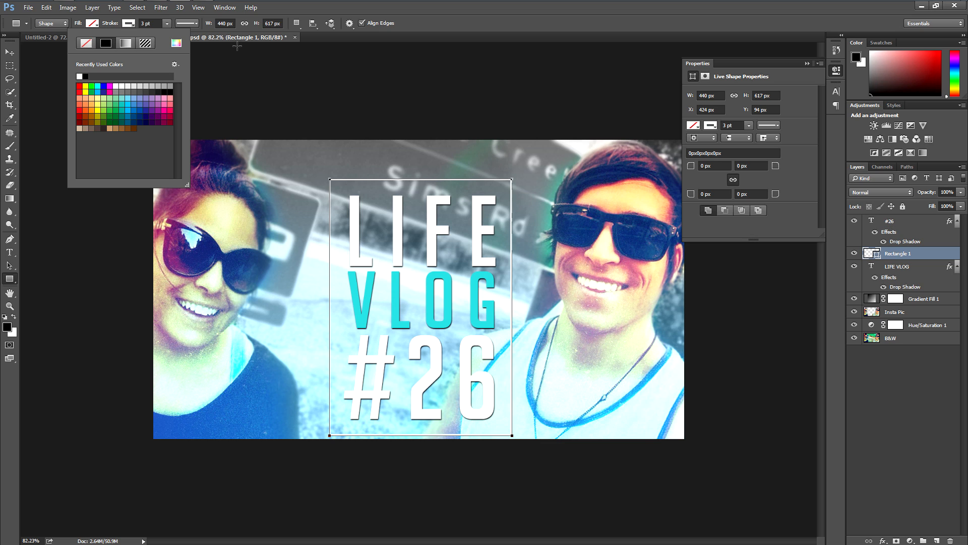
- Thicken the rectangle's white stroke to 14.2 pt
{"action": "left_click", "coordinate": [804, 86]}
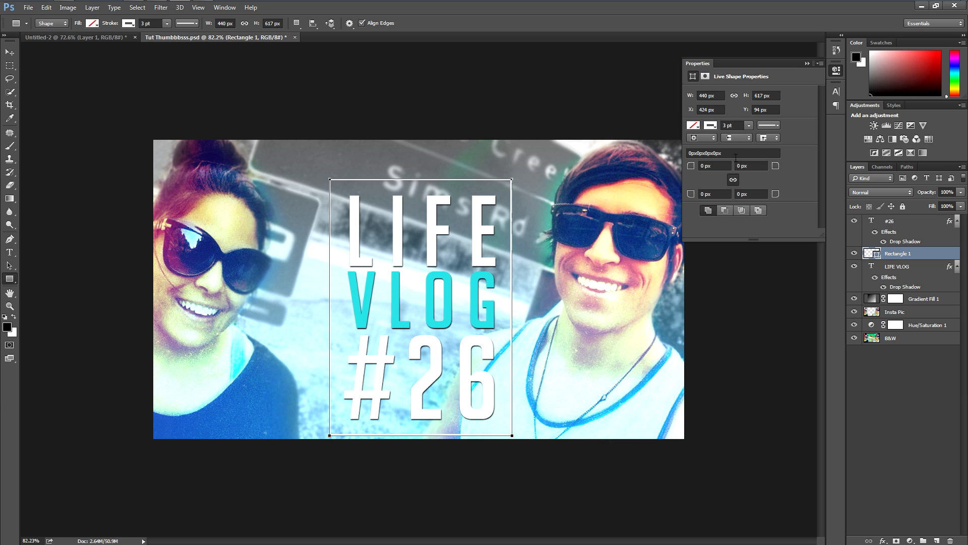
{"action": "left_click", "coordinate": [749, 126]}
{"action": "left_click_drag", "start_coordinate": [753, 136], "coordinate": [762, 136]}
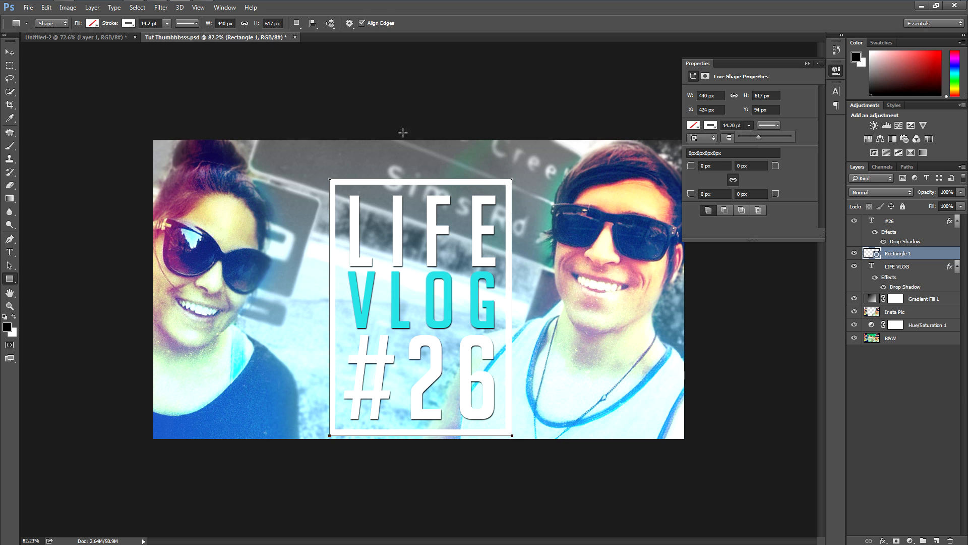
- Shrink the rectangular frame to about 97% in height and width so it sits more tightly around the text
{"action": "left_click", "coordinate": [10, 51]}
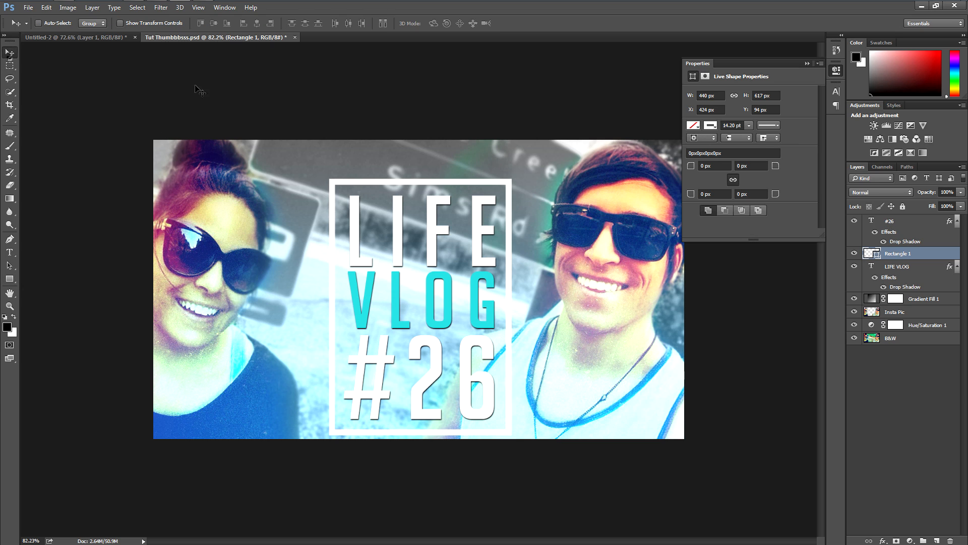
{"action": "left_click", "coordinate": [835, 71]}
{"action": "key", "text": "ctrl+t"}
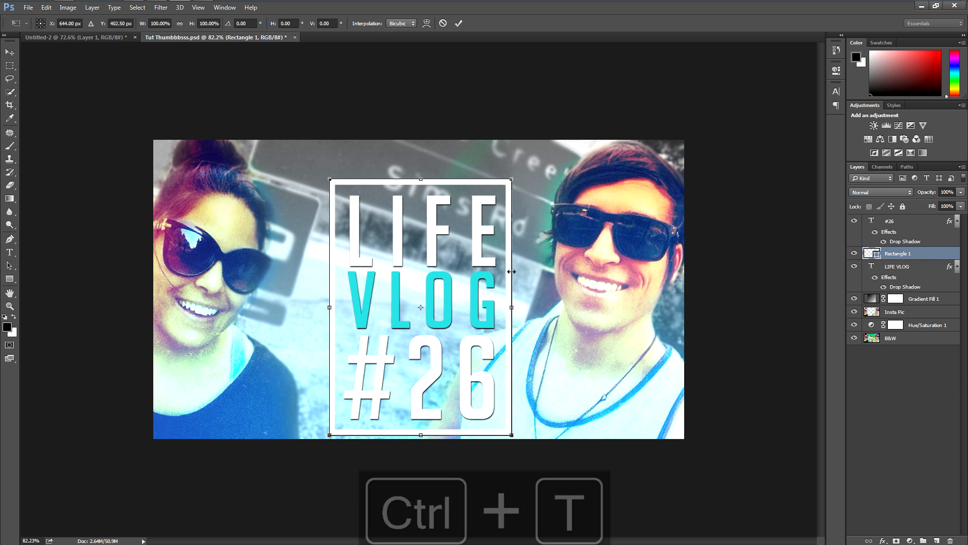
{"action": "left_click_drag", "start_coordinate": [421, 435], "coordinate": [421, 432]}
{"action": "left_click_drag", "start_coordinate": [420, 180], "coordinate": [420, 184]}
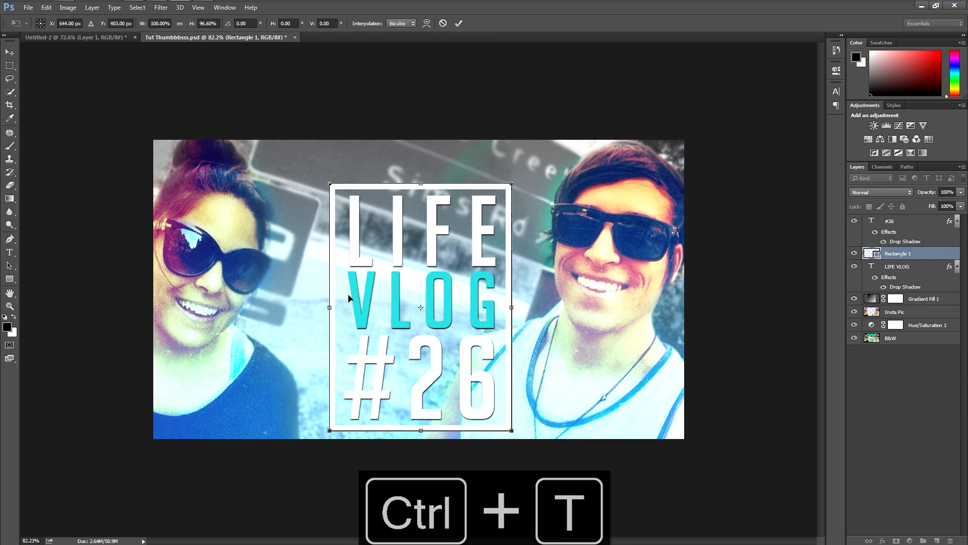
{"action": "left_click_drag", "start_coordinate": [330, 305], "coordinate": [334, 307]}
{"action": "key", "text": "Return"}
- Lower the rectangle's opacity to 69% and move its layer above the #26 text layer
{"action": "mouse_move", "coordinate": [926, 194]}
{"action": "left_mouse_down"}
{"action": "mouse_move", "coordinate": [907, 194]}
{"action": "mouse_move", "coordinate": [917, 197]}
{"action": "left_mouse_up"}
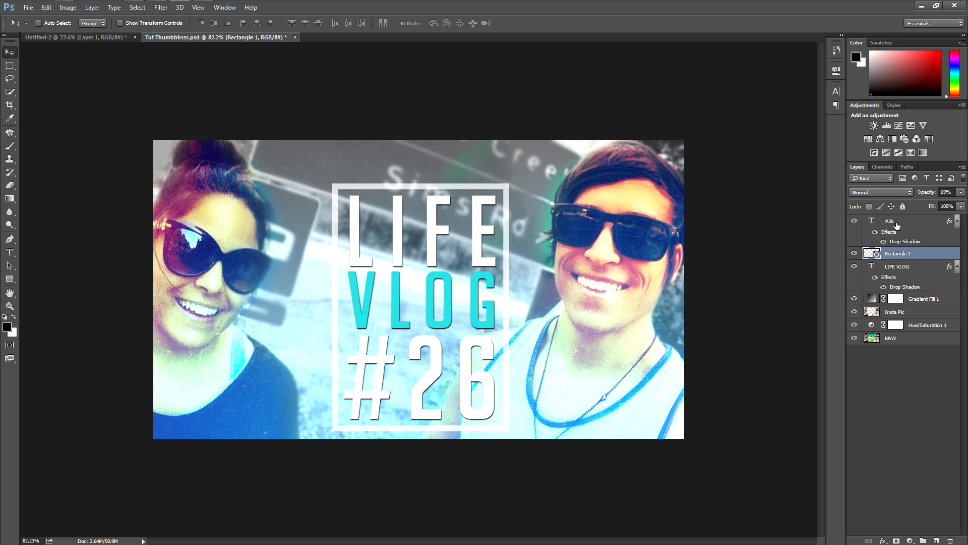
{"action": "left_click_drag", "start_coordinate": [897, 257], "coordinate": [898, 218]}
- Scale the frame, #26 and LIFE VLOG layers together to about 92% and centre them between the two people
{"action": "left_click", "coordinate": [896, 266]}
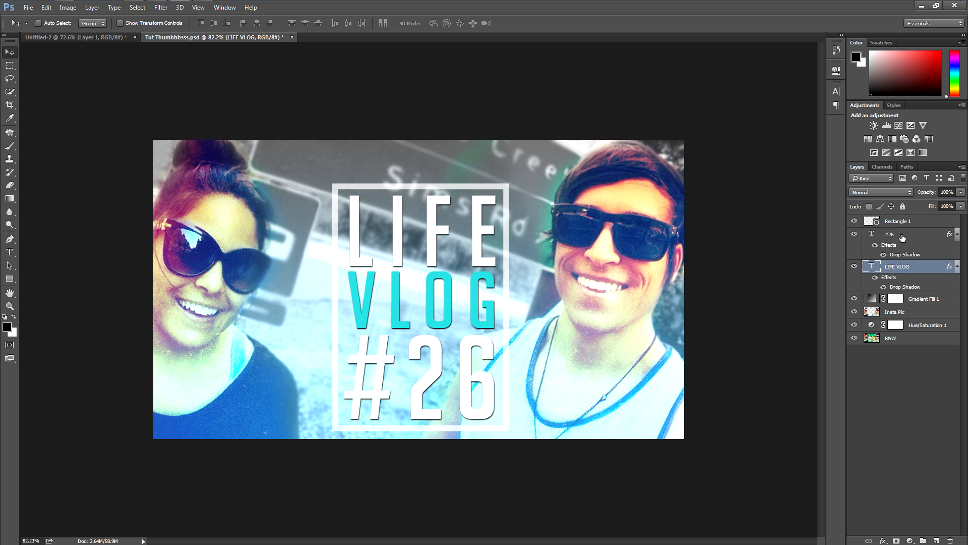
{"action": "left_click", "coordinate": [903, 235], "text": "ctrl"}
{"action": "left_click", "coordinate": [900, 220], "text": "ctrl"}
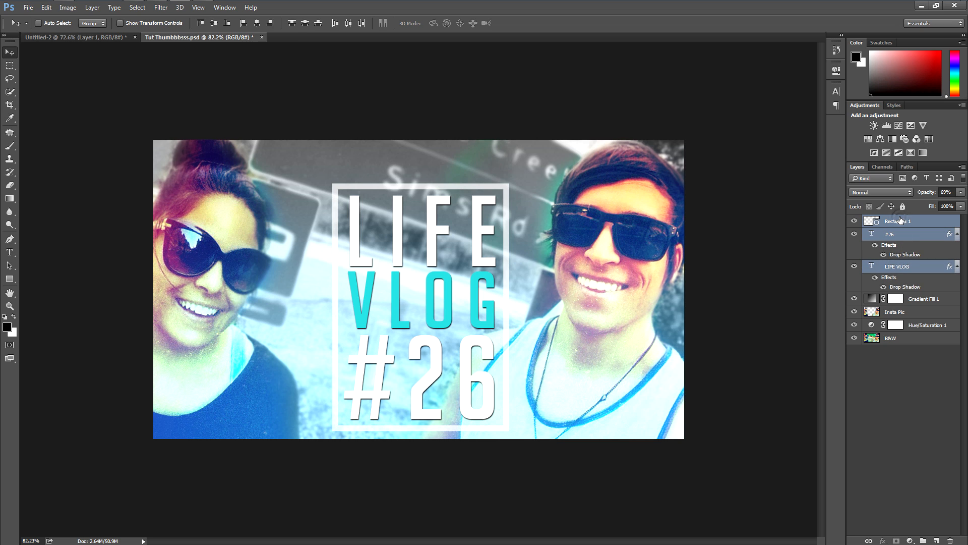
{"action": "key", "text": "ctrl+t"}
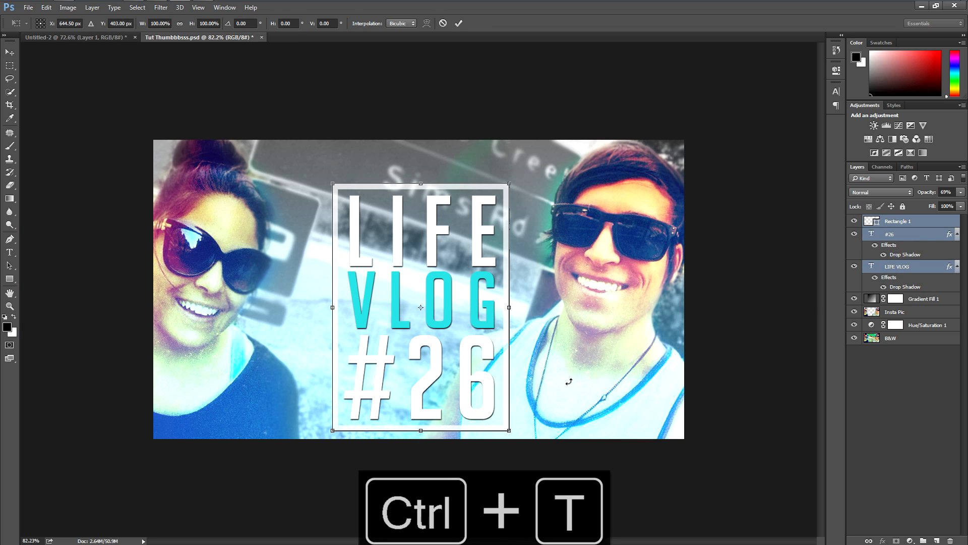
{"action": "left_click_drag", "start_coordinate": [508, 433], "coordinate": [459, 362]}
{"action": "left_click", "coordinate": [459, 23]}
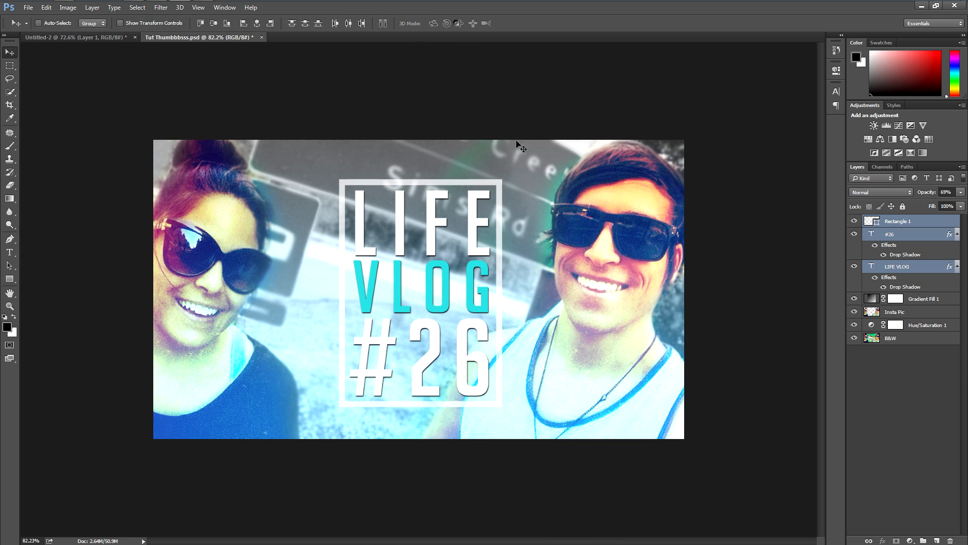
- Add a Curves adjustment layer directly above the Insta Pic layer and pull its curve down to darken the photo
{"action": "scroll", "coordinate": [451, 252], "scroll_direction": "down", "scroll_amount": 8}
{"action": "scroll", "coordinate": [451, 251], "scroll_direction": "up", "scroll_amount": 5}
{"action": "scroll", "coordinate": [452, 257], "scroll_direction": "up", "scroll_amount": 5}
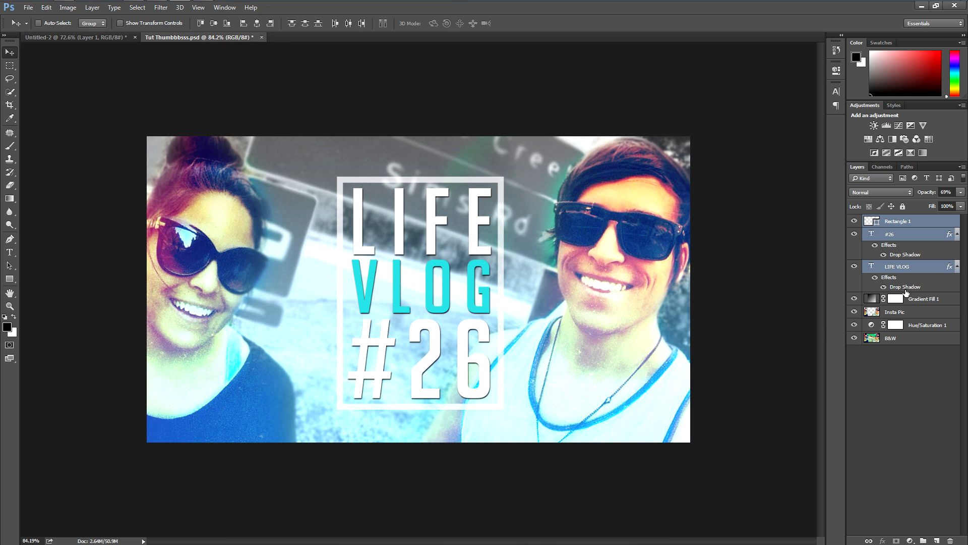
{"action": "left_click", "coordinate": [902, 313]}
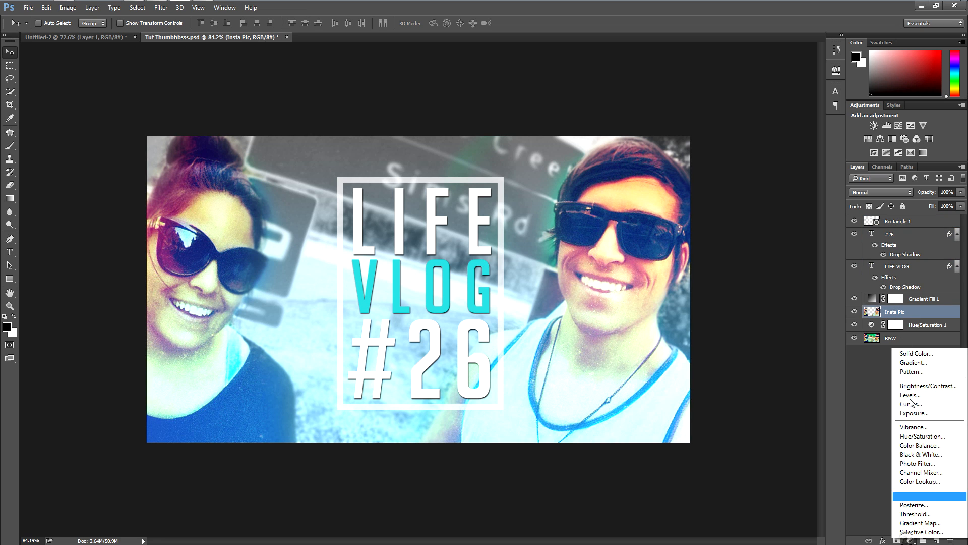
{"action": "left_click", "coordinate": [916, 403]}
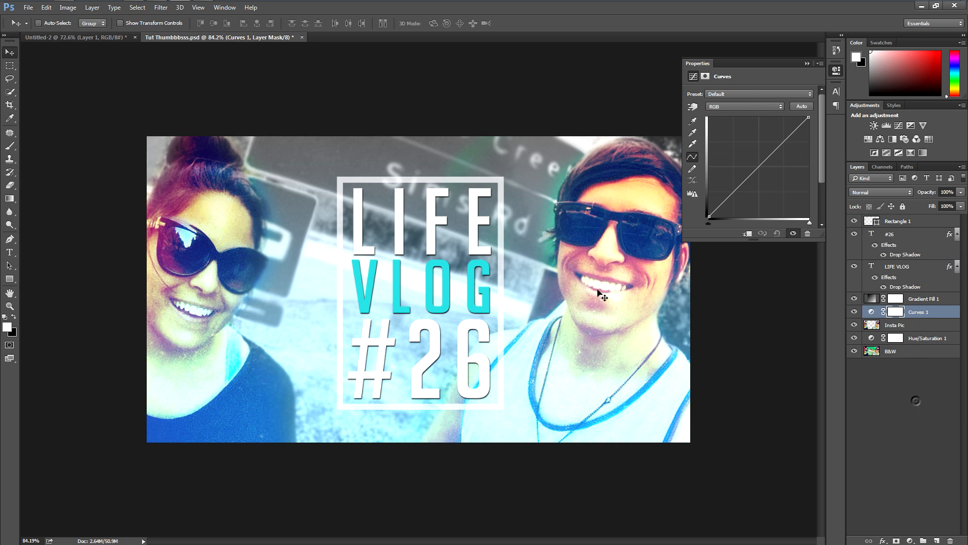
{"action": "left_click_drag", "start_coordinate": [735, 194], "coordinate": [734, 205]}
{"action": "left_click_drag", "start_coordinate": [809, 117], "coordinate": [809, 145]}
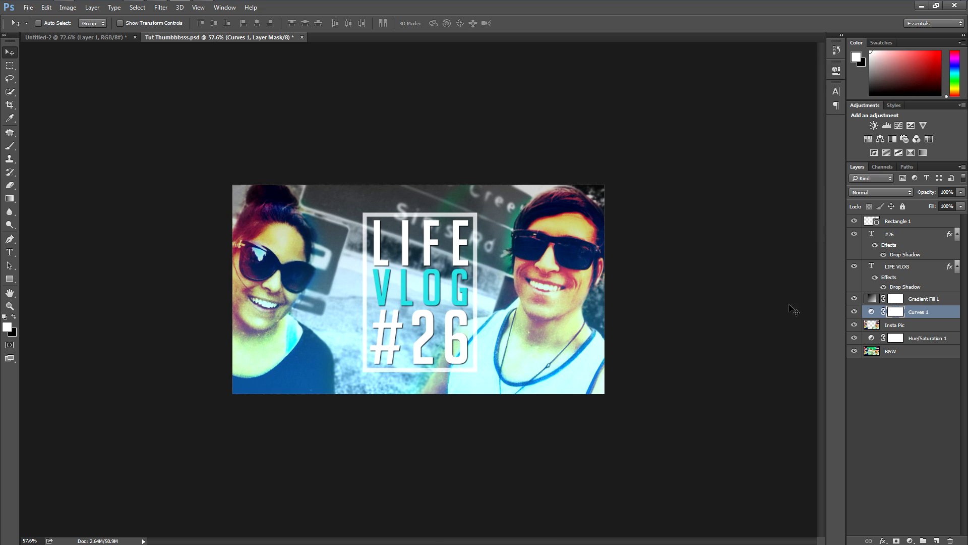
{"action": "scroll", "coordinate": [571, 323], "scroll_direction": "up", "scroll_amount": 5}
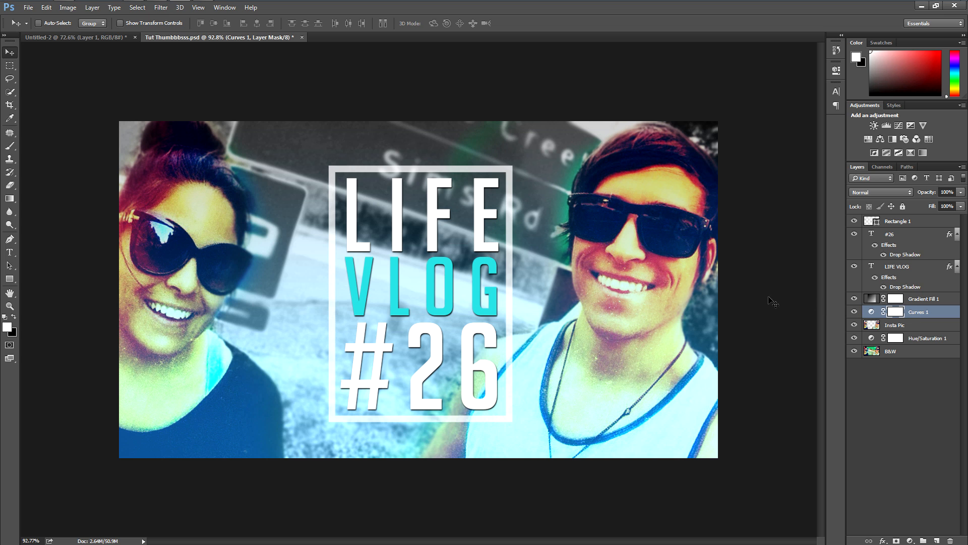
{"action": "scroll", "coordinate": [505, 340], "scroll_direction": "down", "scroll_amount": 5}
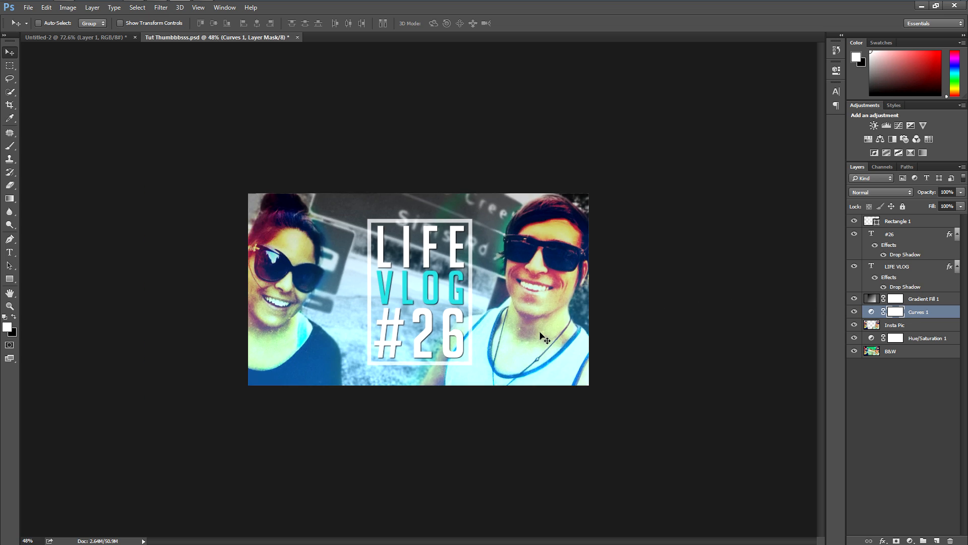
{"action": "scroll", "coordinate": [589, 315], "scroll_direction": "up", "scroll_amount": 3}
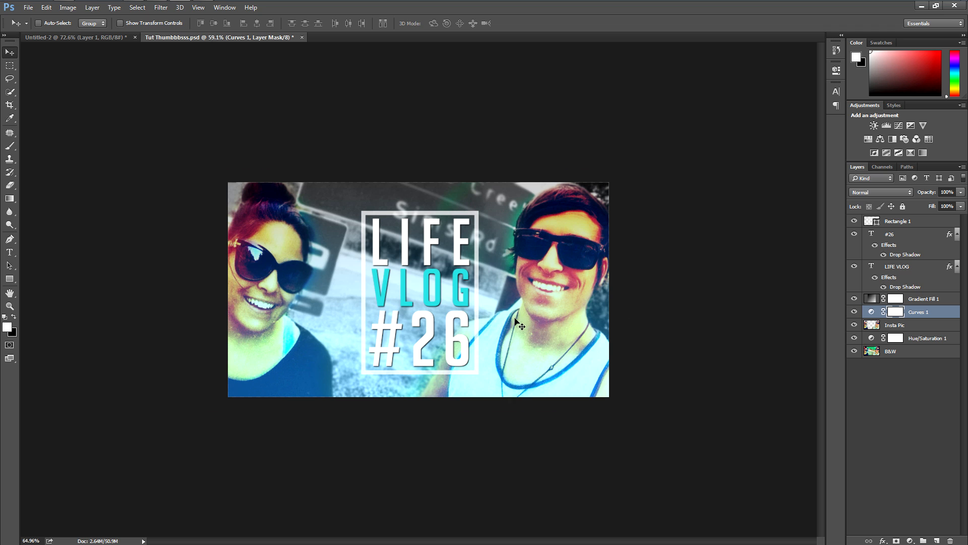
{"action": "scroll", "coordinate": [515, 321], "scroll_direction": "up", "scroll_amount": 1}
- Save the changes to the Photoshop document
{"action": "left_click", "coordinate": [27, 9]}
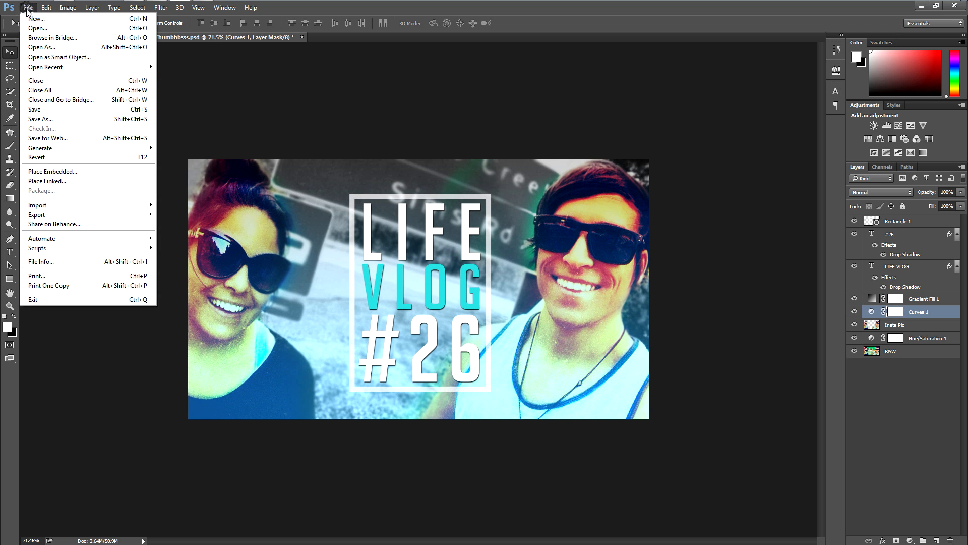
{"action": "left_click", "coordinate": [296, 10]}
{"action": "key", "text": "ctrl+s"}
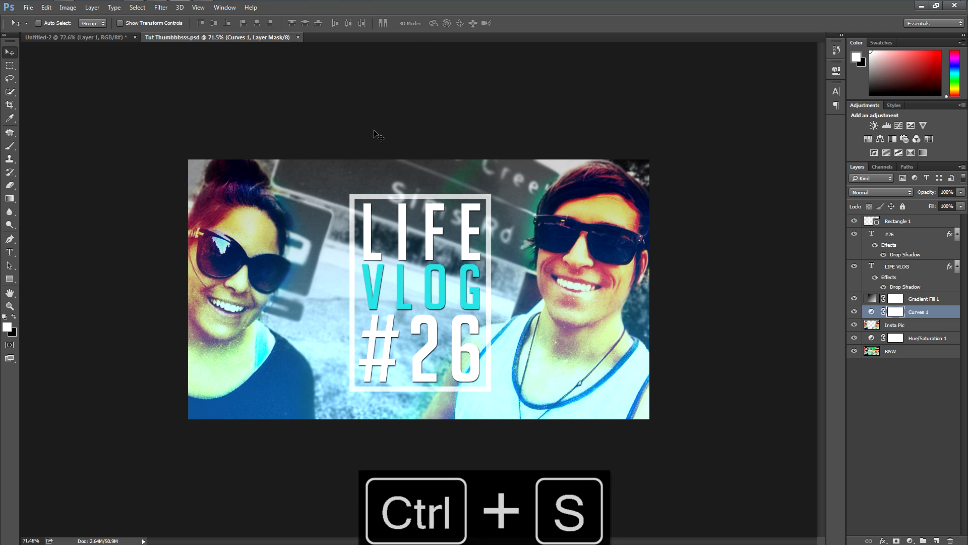
- Save a JPEG copy of the thumbnail to the Desktop as Tut Thumbbbsss, accepting the JPEG options
{"action": "key", "text": "ctrl+shift+s"}
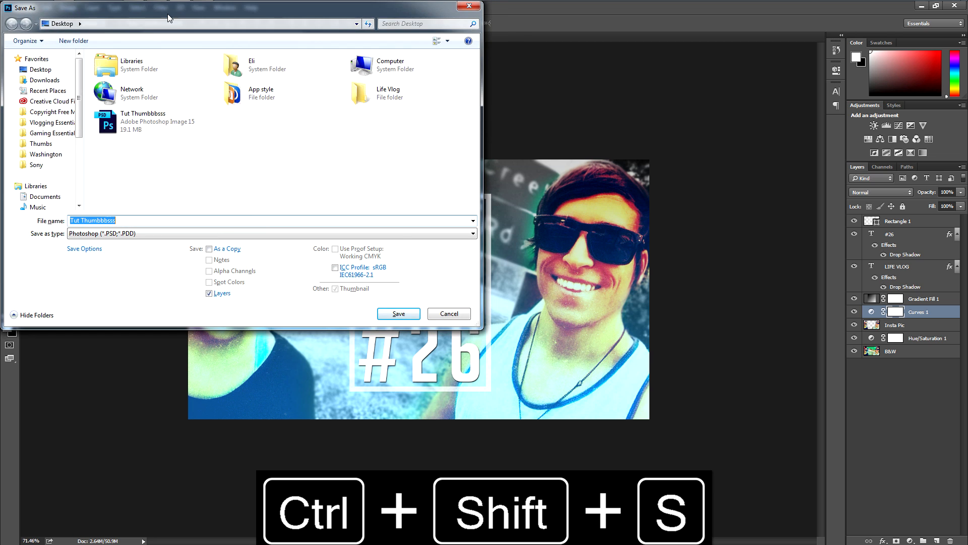
{"action": "left_click", "coordinate": [203, 284]}
{"action": "left_click", "coordinate": [207, 362]}
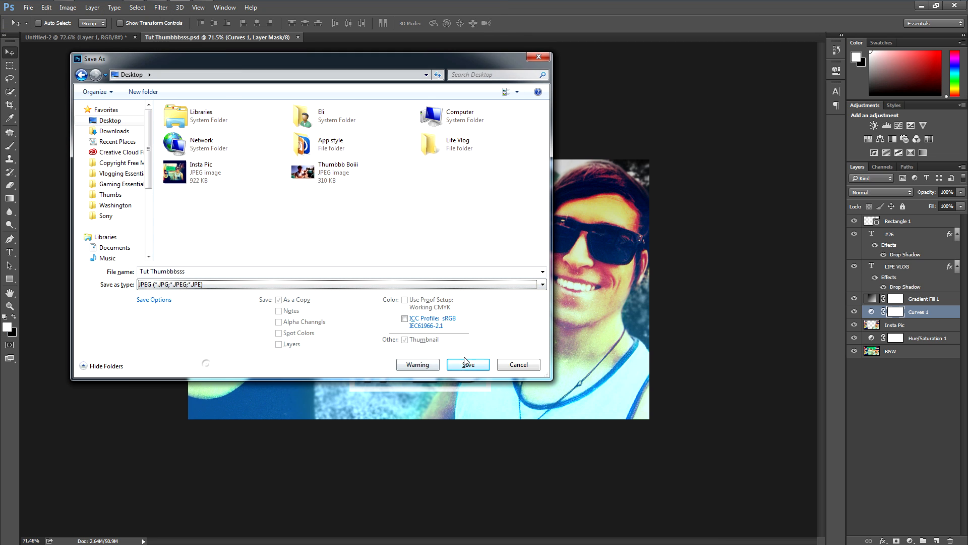
{"action": "left_click", "coordinate": [469, 366]}
{"action": "left_click", "coordinate": [541, 147]}
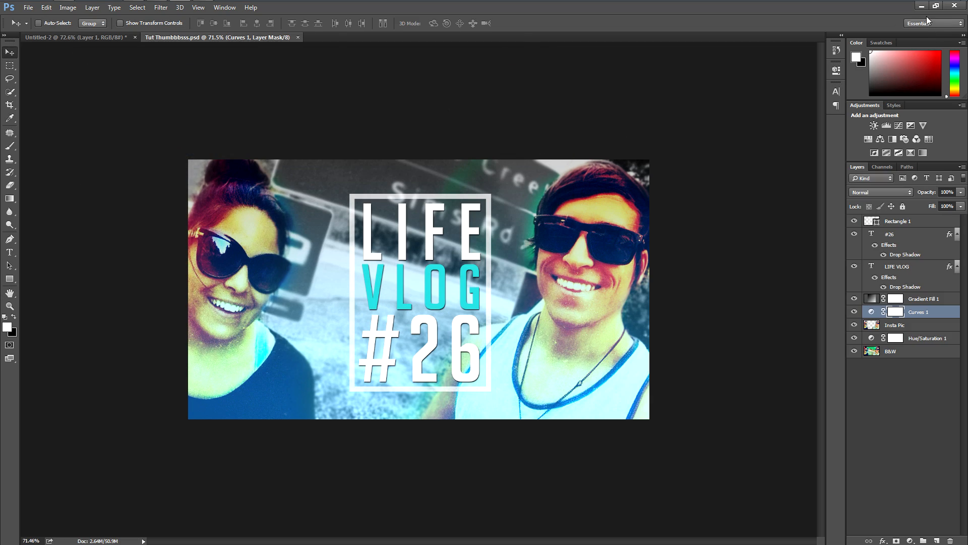
- Open the exported Tut Thumbbbsss JPEG from the desktop in Windows Photo Viewer, check it in a smaller window, and close it
{"action": "left_click", "coordinate": [921, 5]}
{"action": "double_click", "coordinate": [18, 170]}
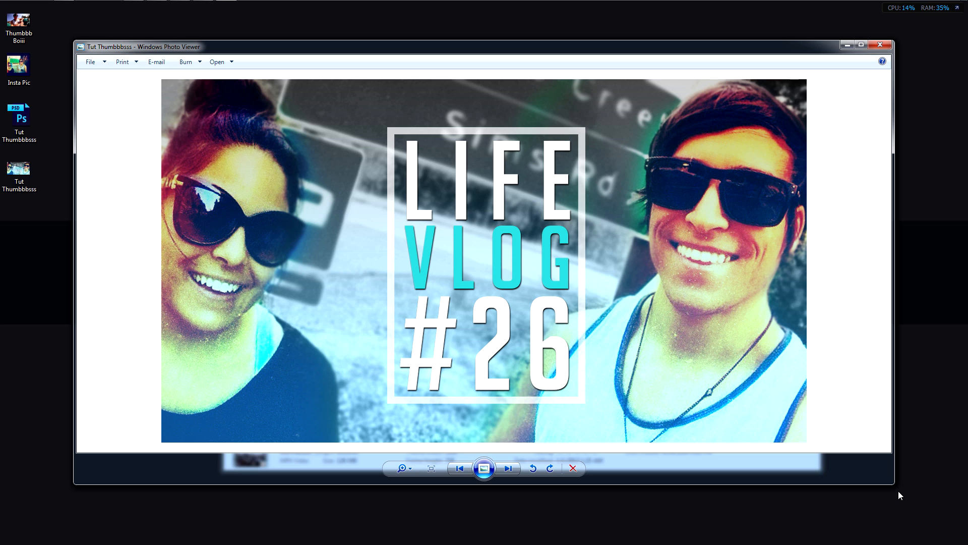
{"action": "left_click_drag", "start_coordinate": [895, 483], "coordinate": [695, 391]}
{"action": "left_click", "coordinate": [681, 45]}
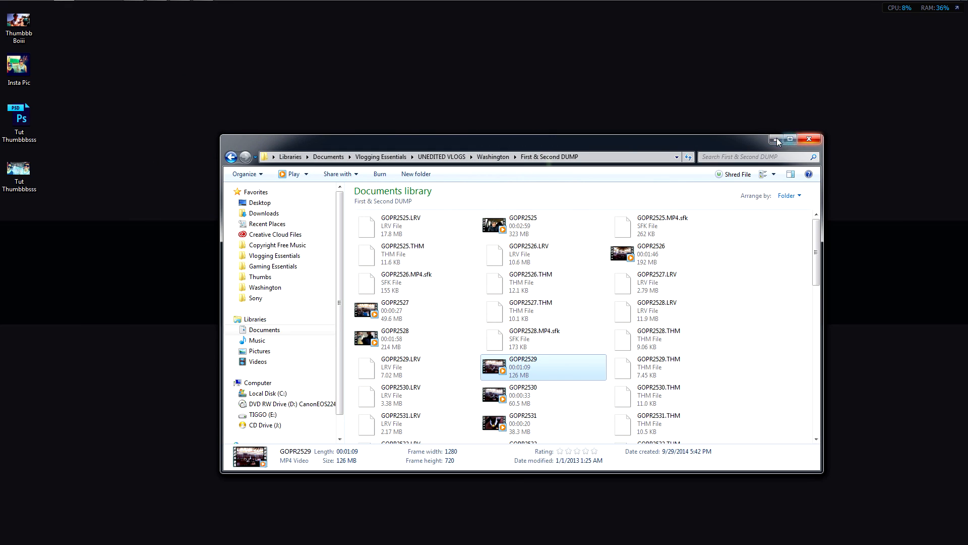